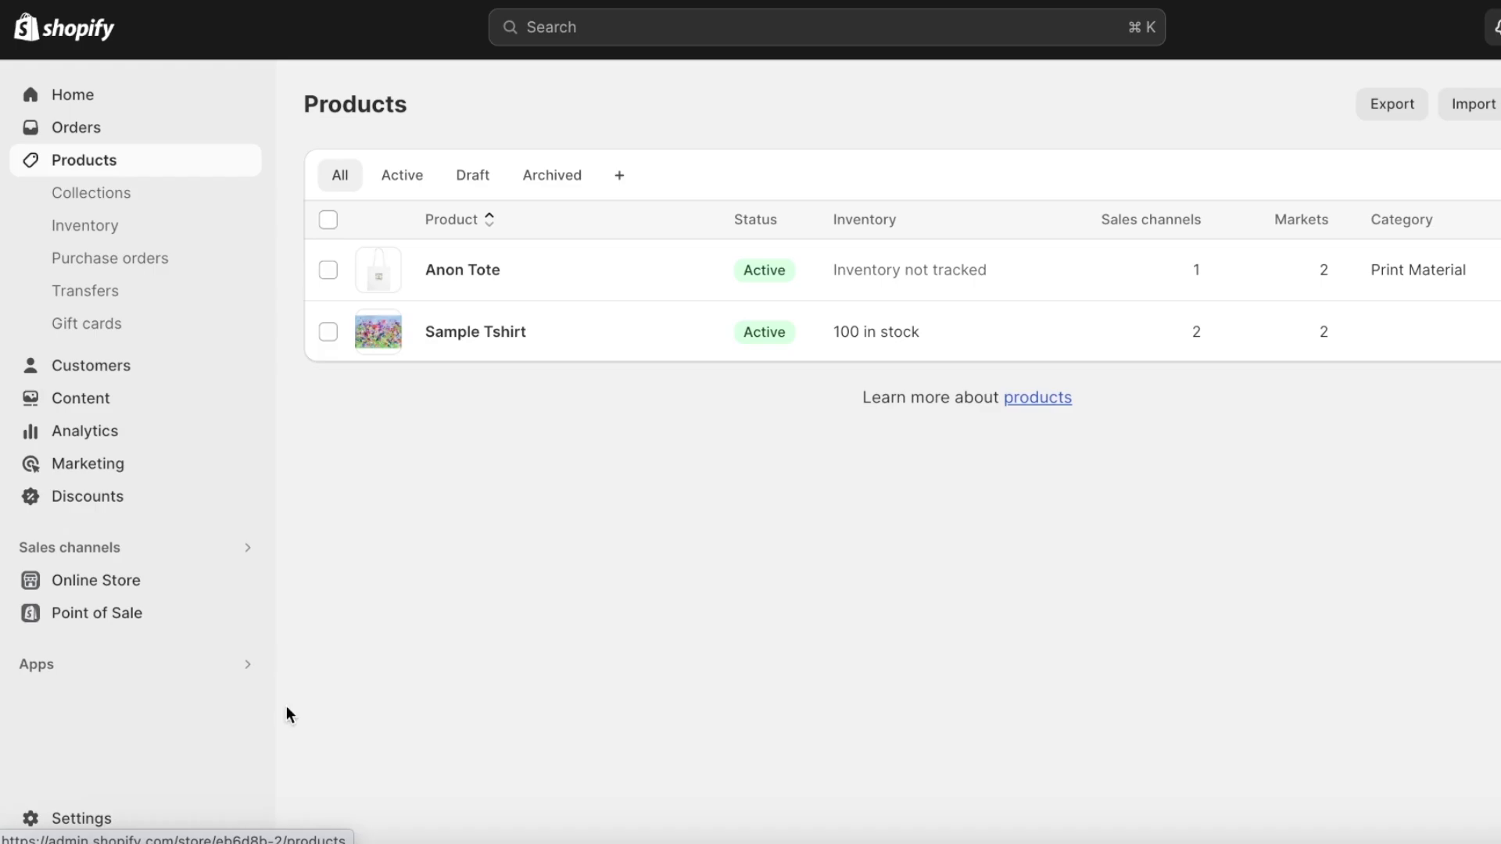
- Go to Settings > Payments and open the Add payment methods page
left_click(100, 814)
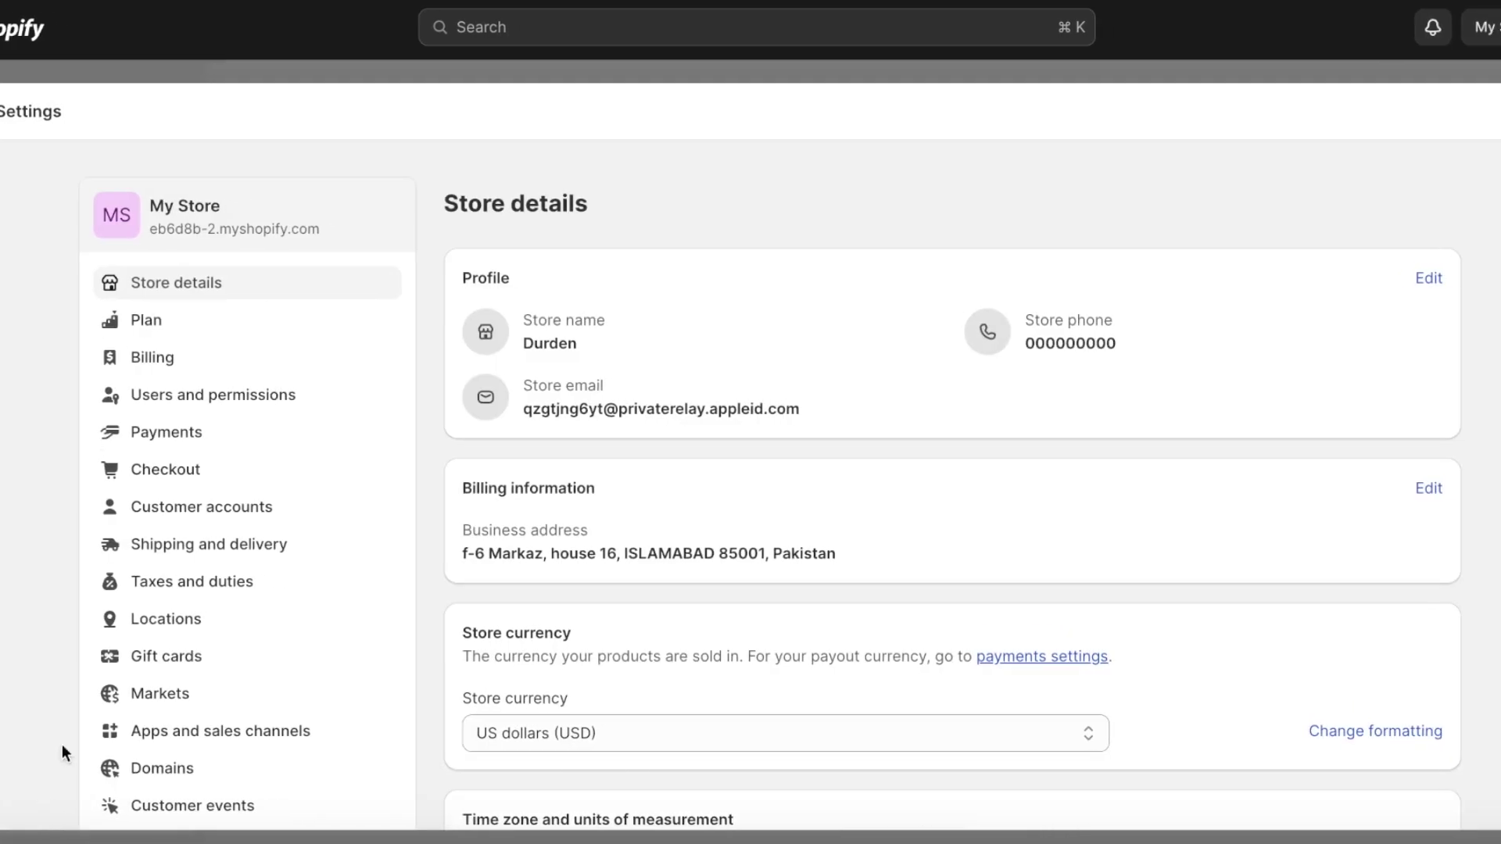
left_click(226, 447)
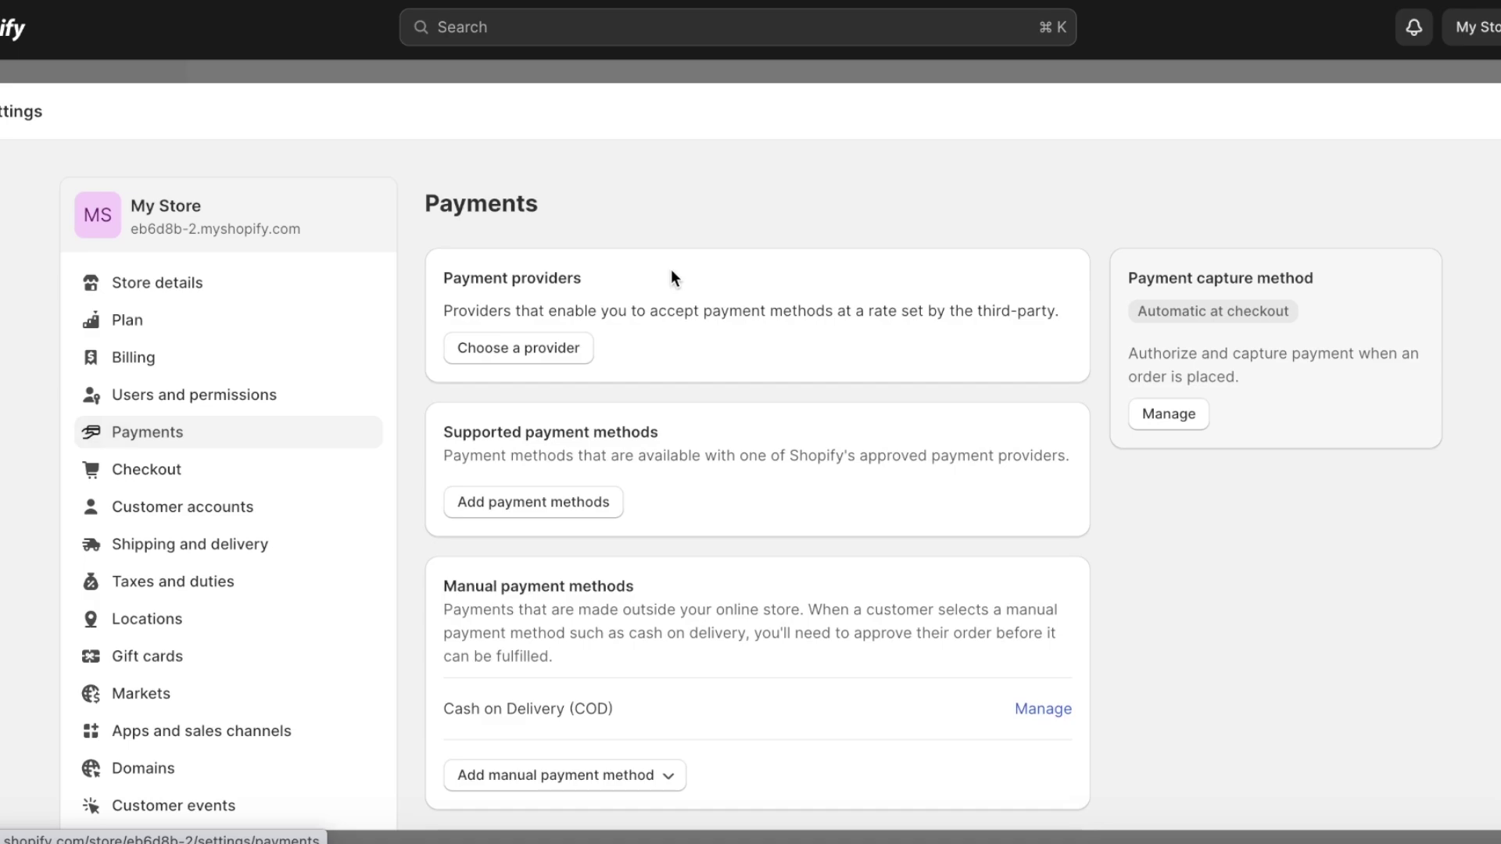
left_click(516, 505)
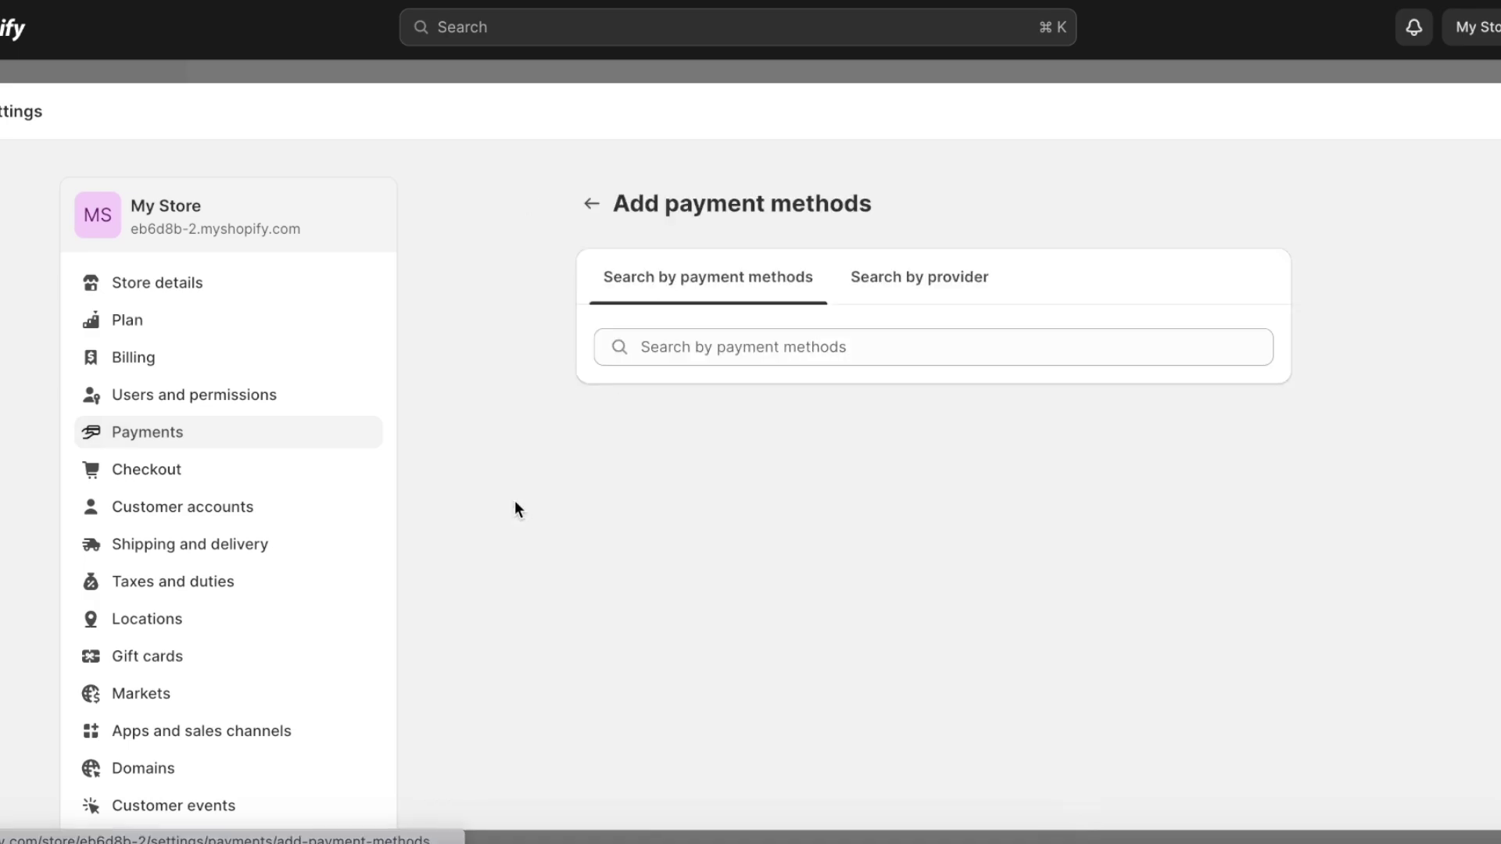
- Search payment methods for 'paypal', filter by Lay-Buy Powered By PayPal, and review its provider
left_click(755, 344)
type("pa")
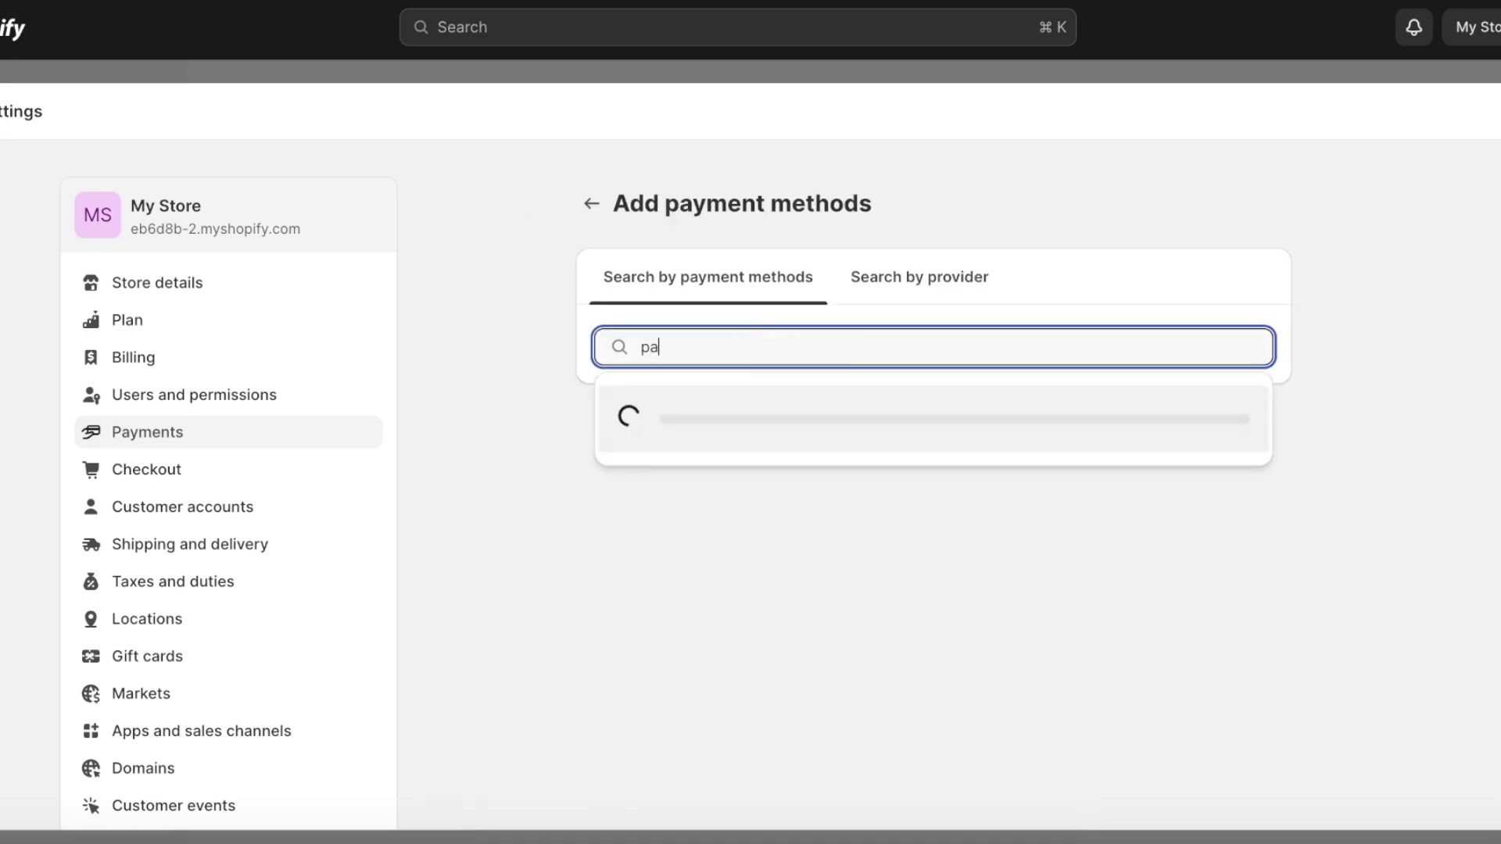
type("ypal")
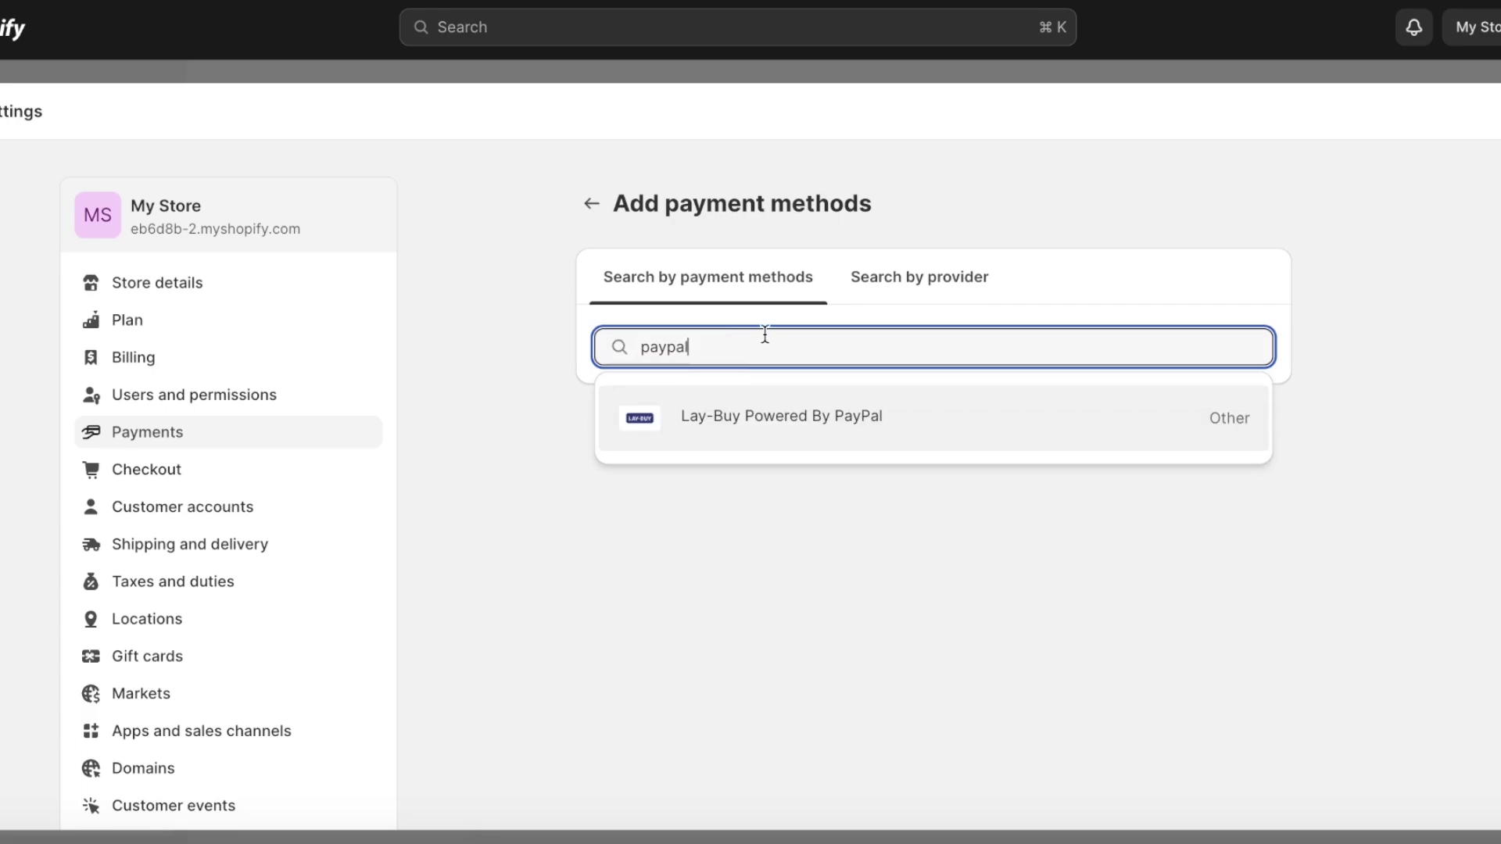
left_click(691, 440)
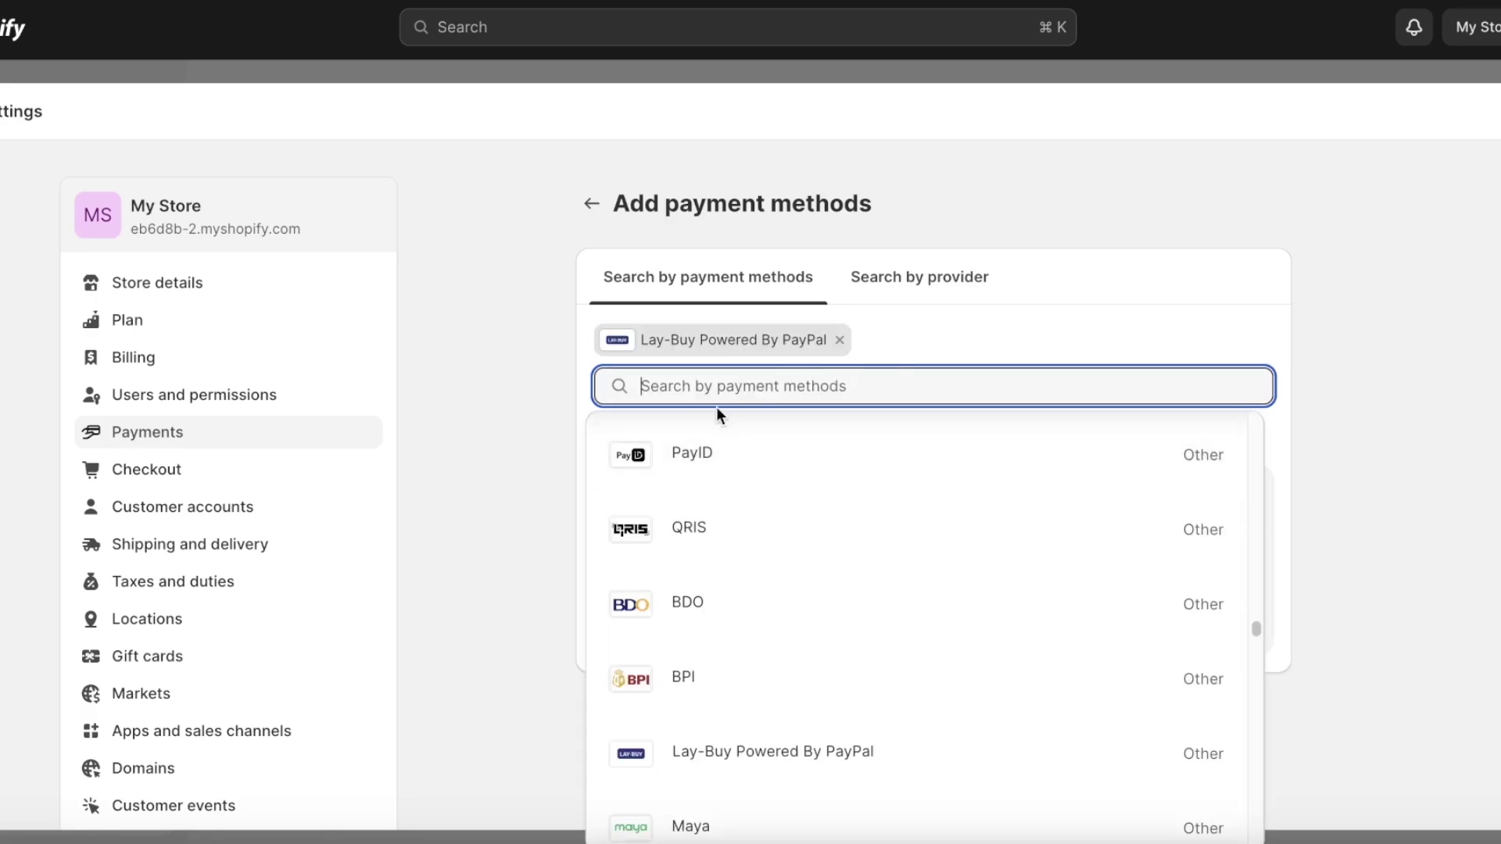
left_click(1218, 304)
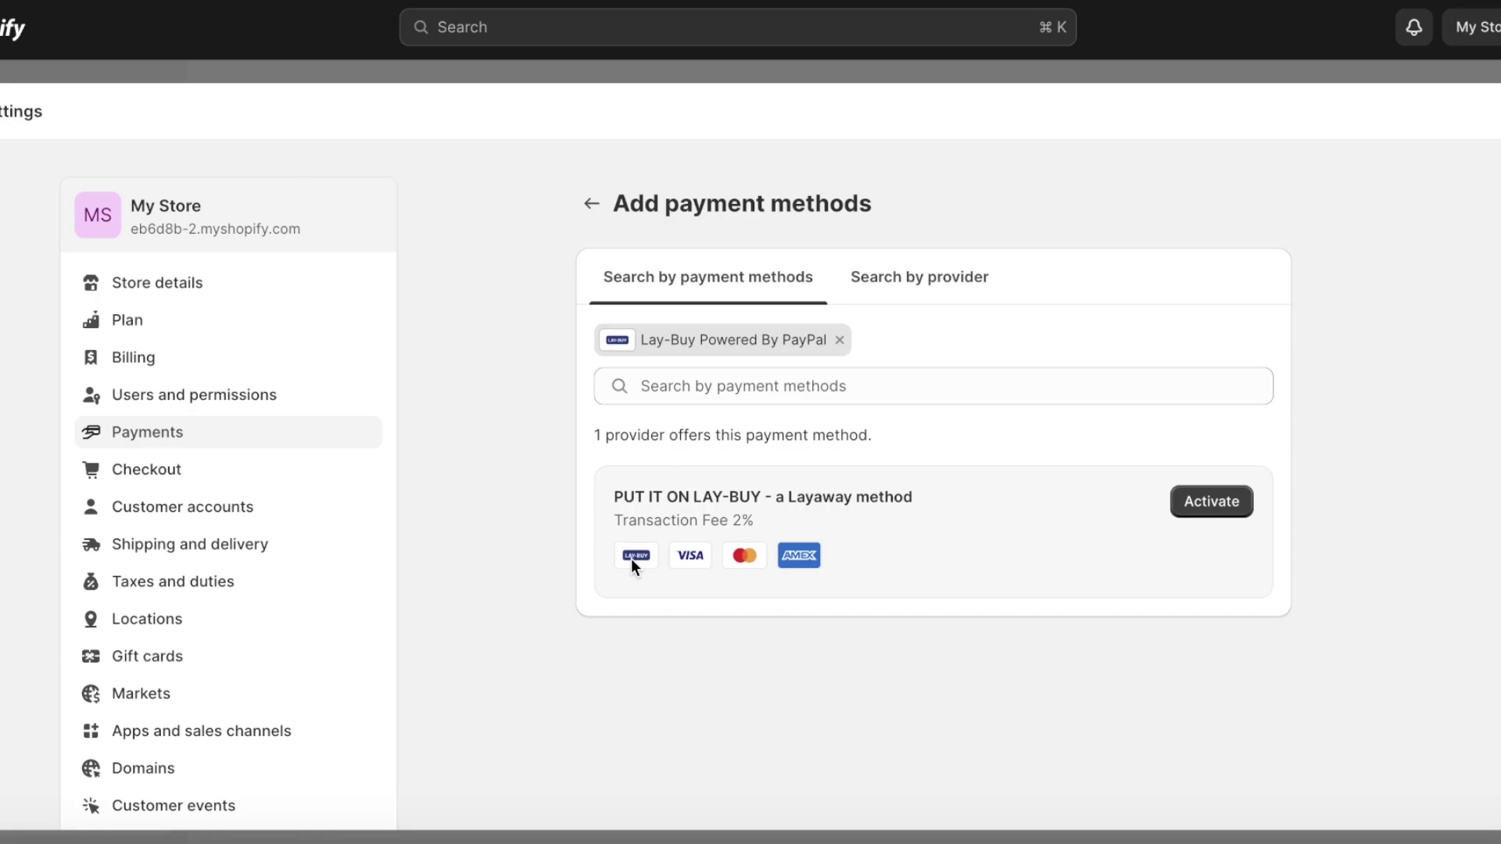
- Clear the Lay-Buy filter, switch to Search by provider, and browse the provider list
left_click(838, 339)
left_click(838, 345)
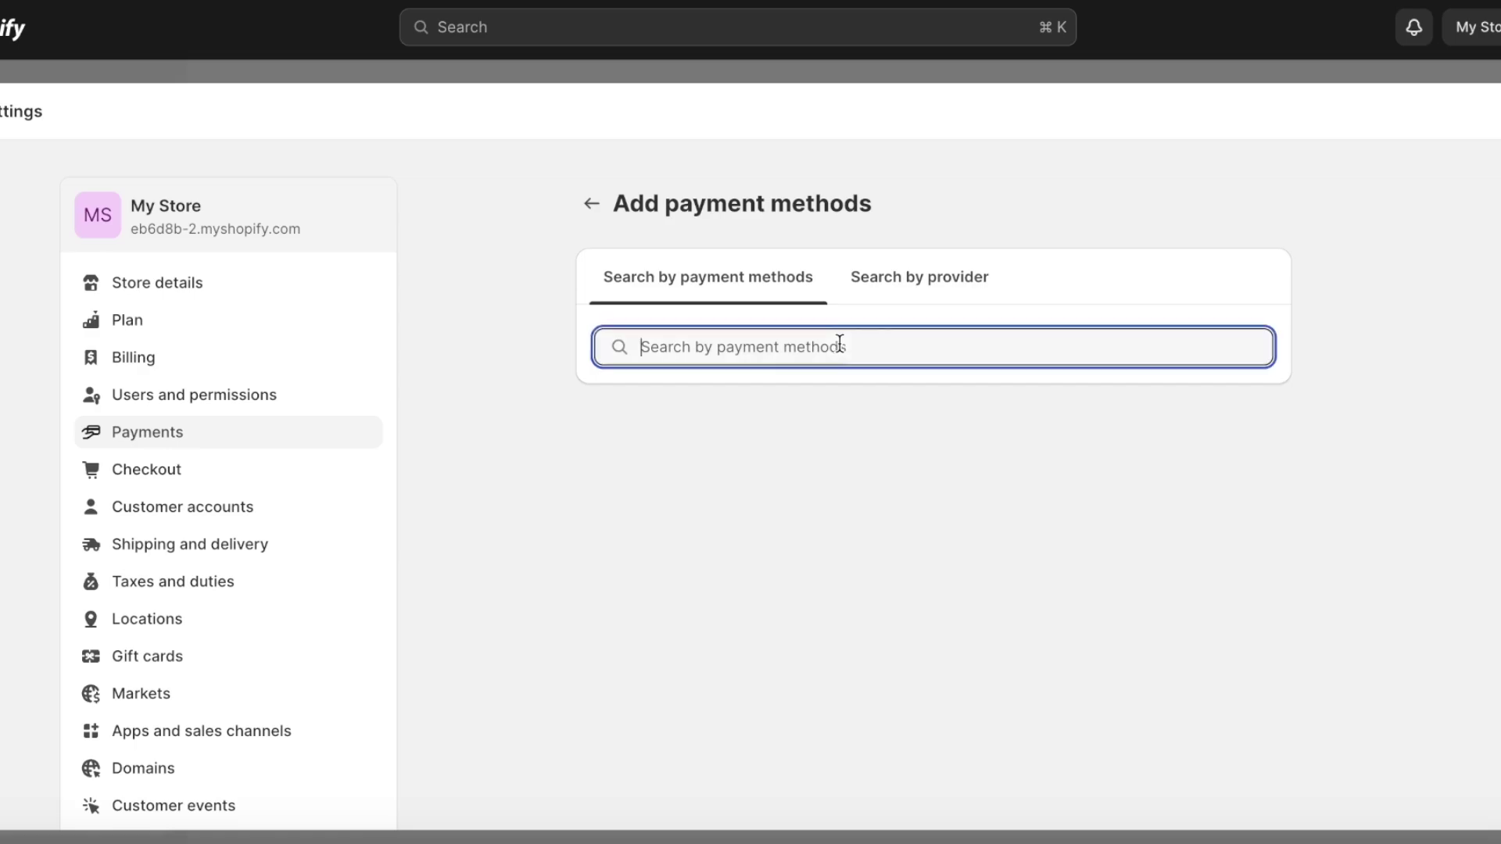
left_click(886, 301)
left_click(877, 344)
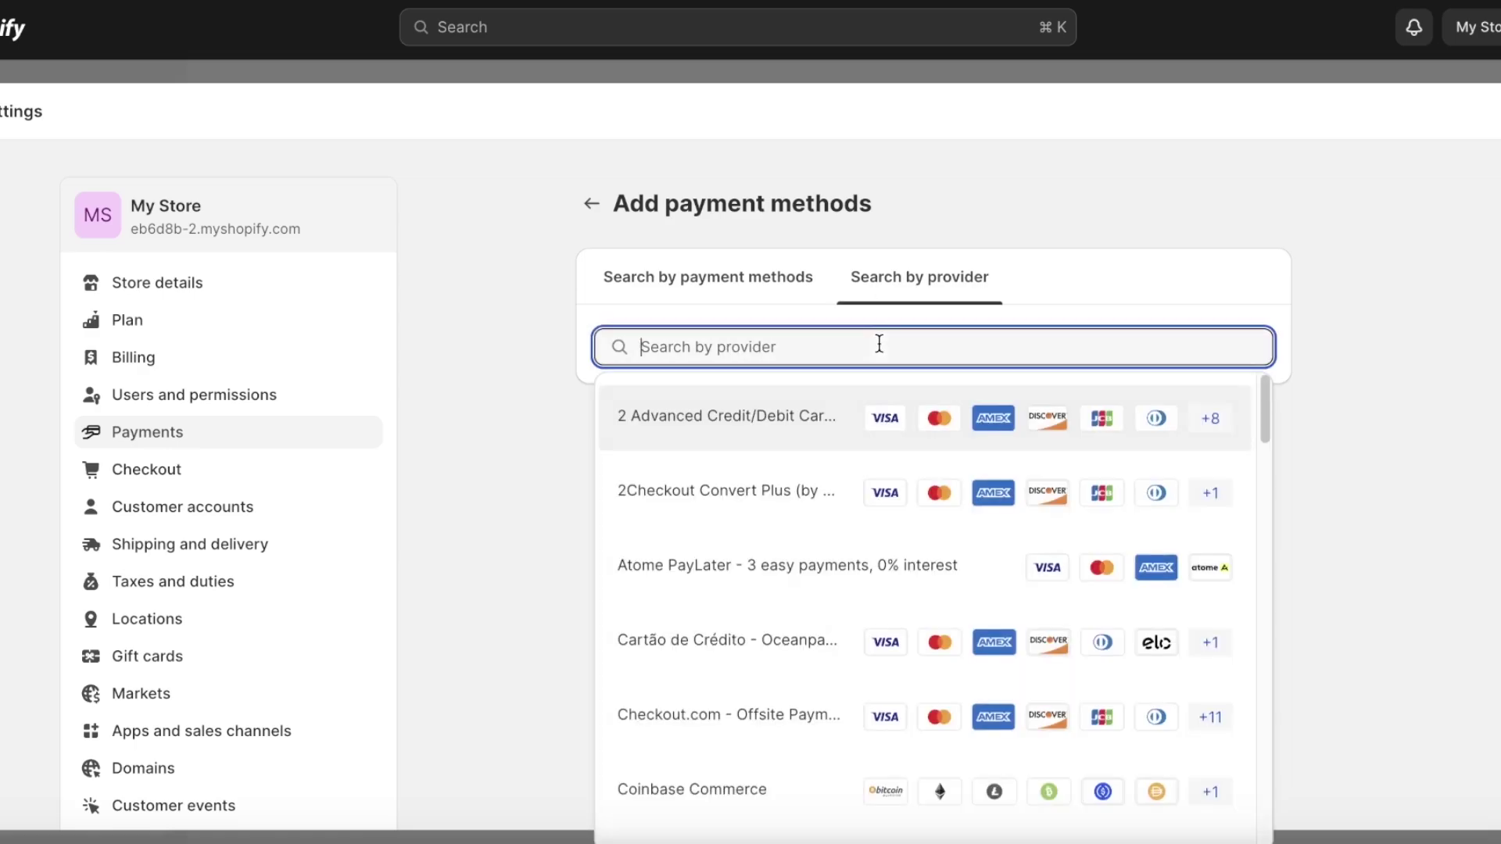
scroll(883, 563, "down", 3)
scroll(868, 597, "up", 1)
scroll(878, 547, "down", 8)
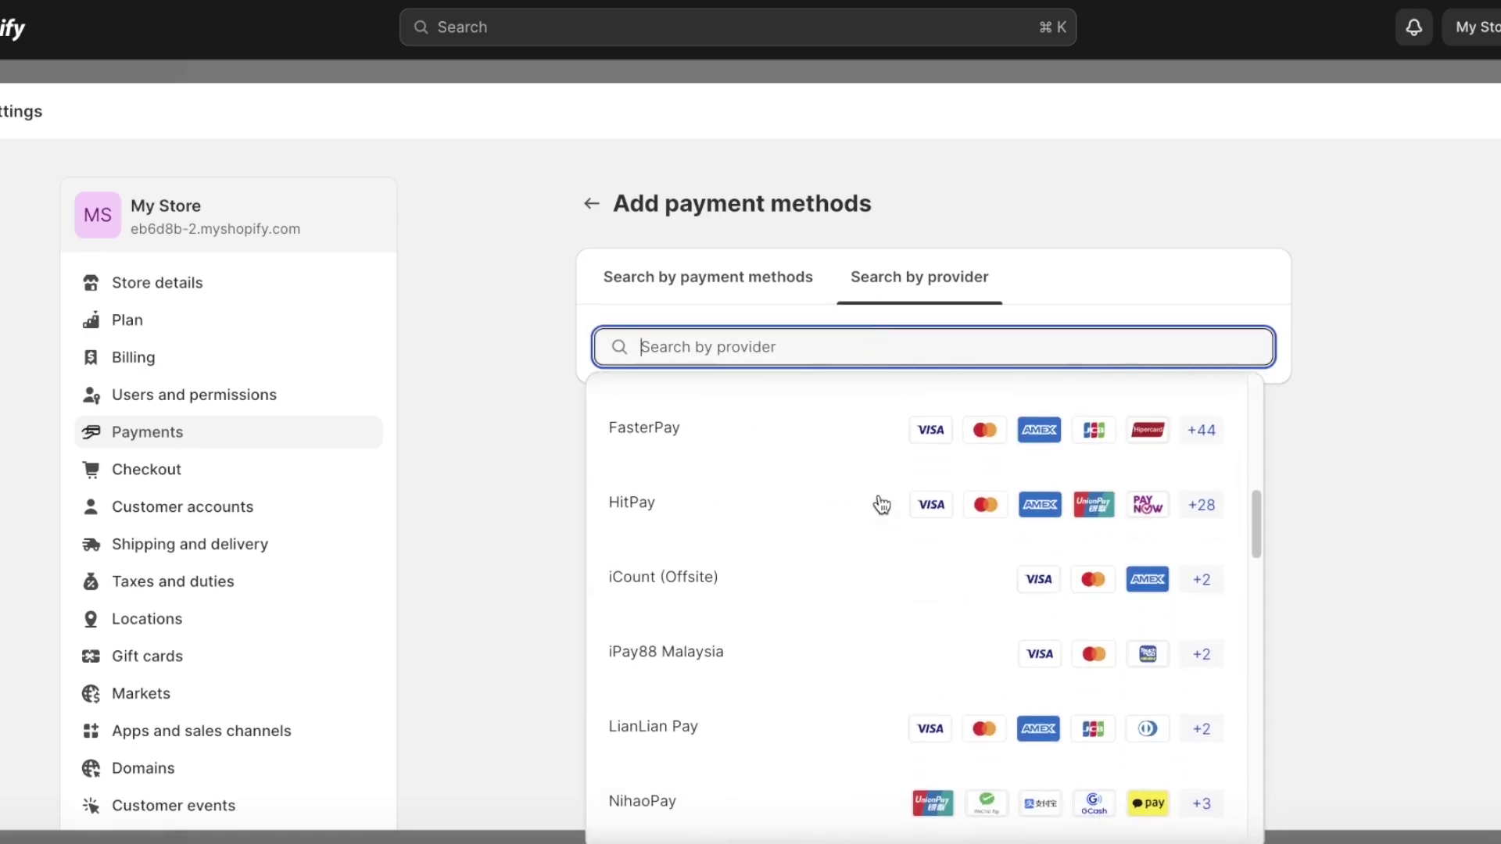
left_click(1376, 269)
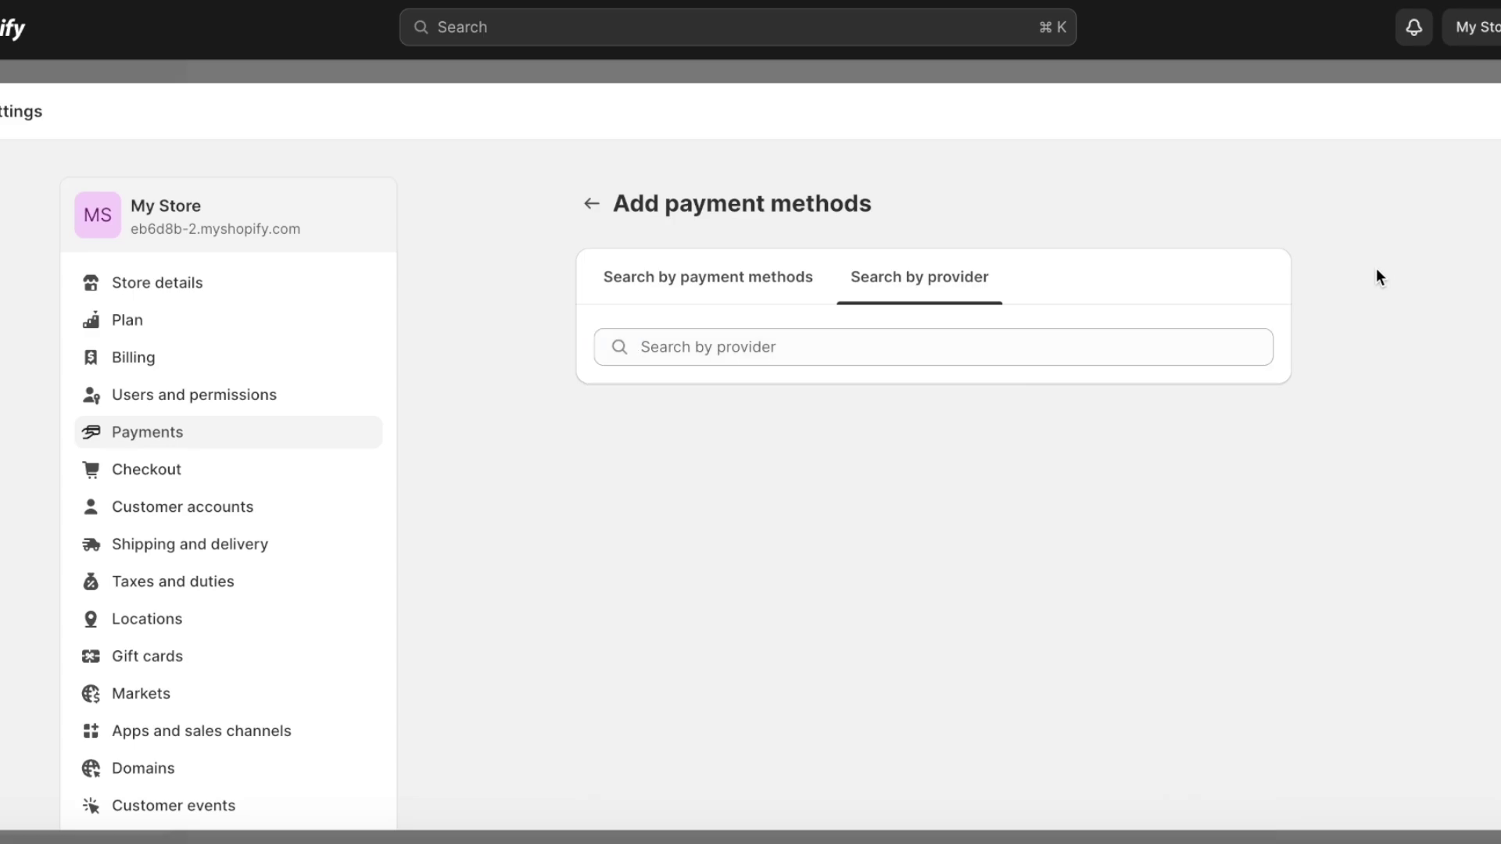
- Return to Payments settings and start creating a custom manual payment method
left_click(590, 204)
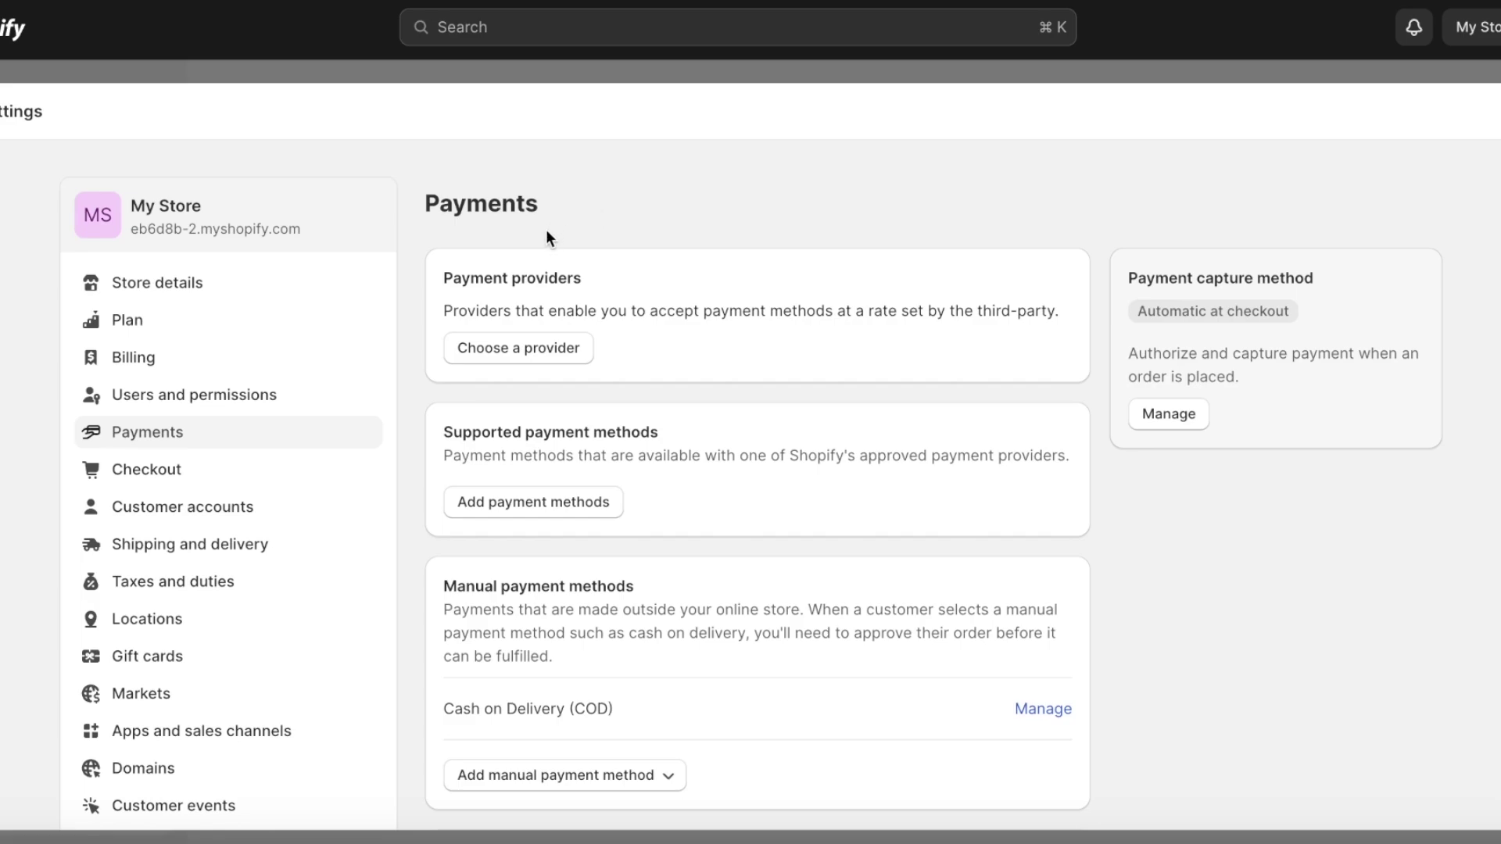
scroll(556, 531, "down", 3)
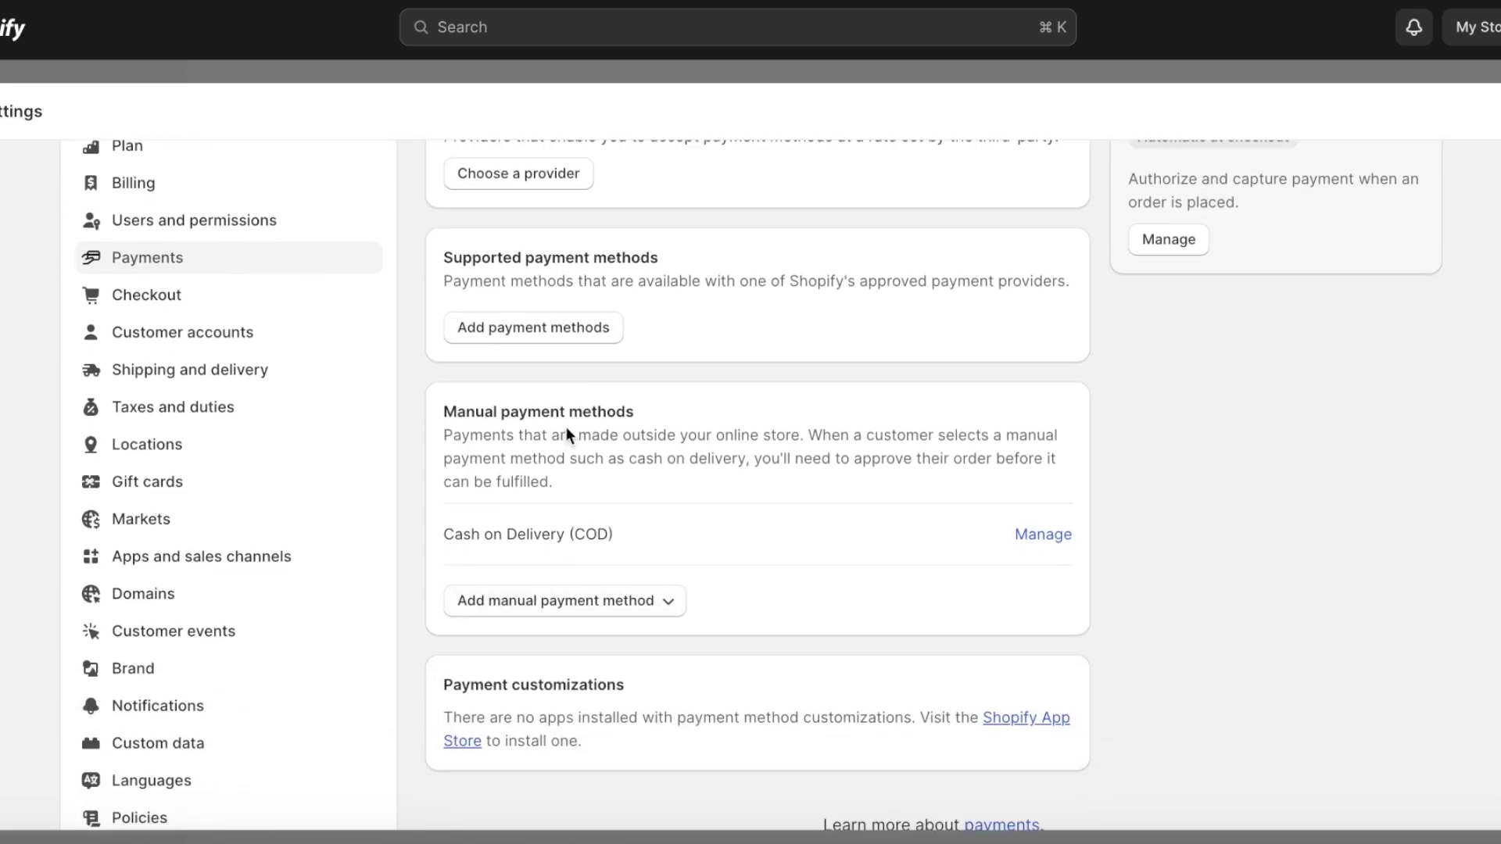
left_click(579, 607)
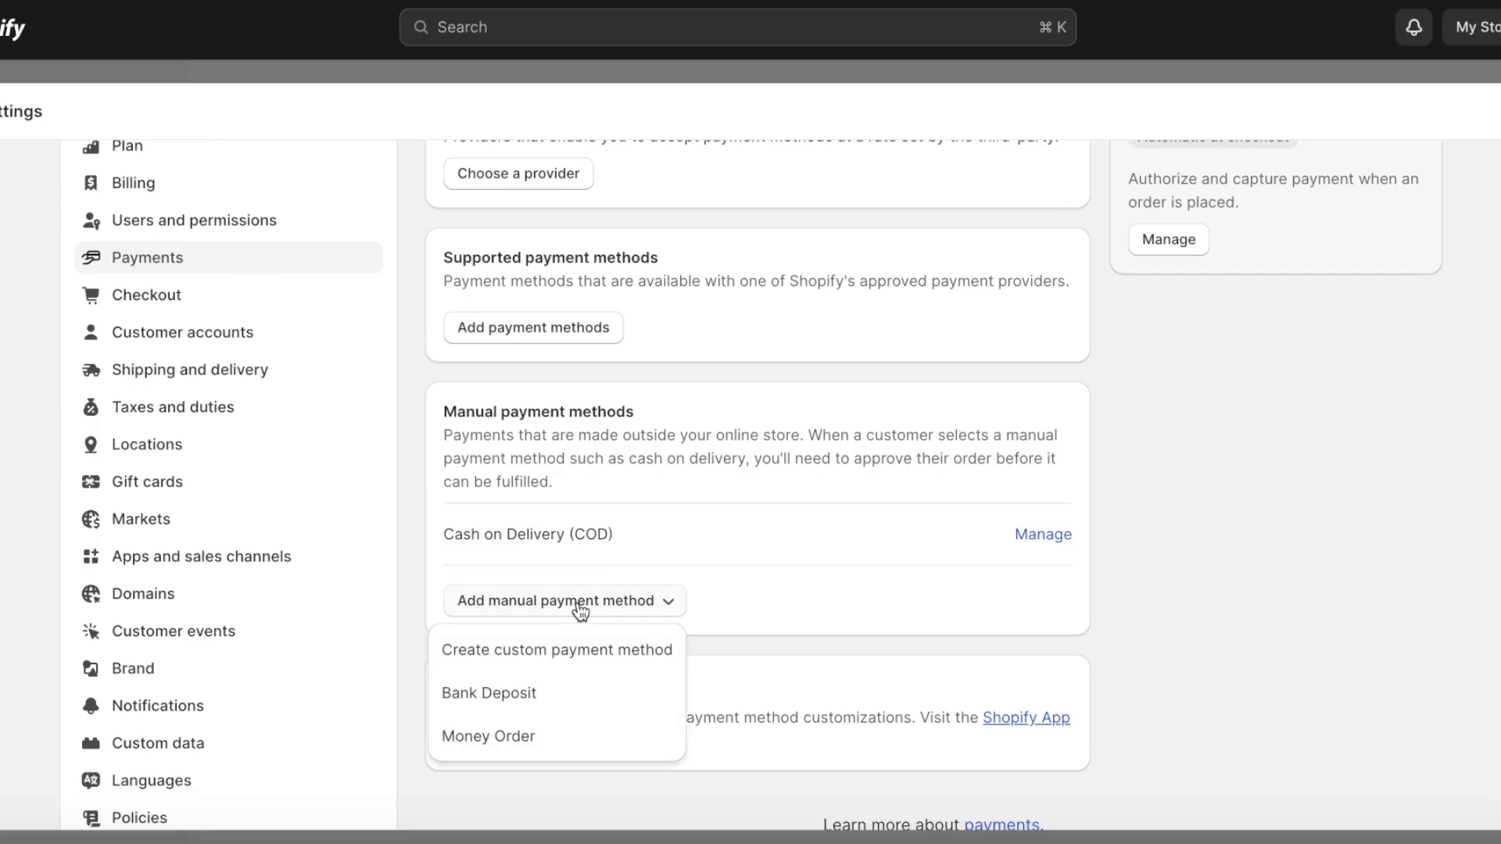
left_click(576, 655)
- Name the custom payment method 'Paypal', then discard it without saving
left_click(580, 242)
type("Paypal")
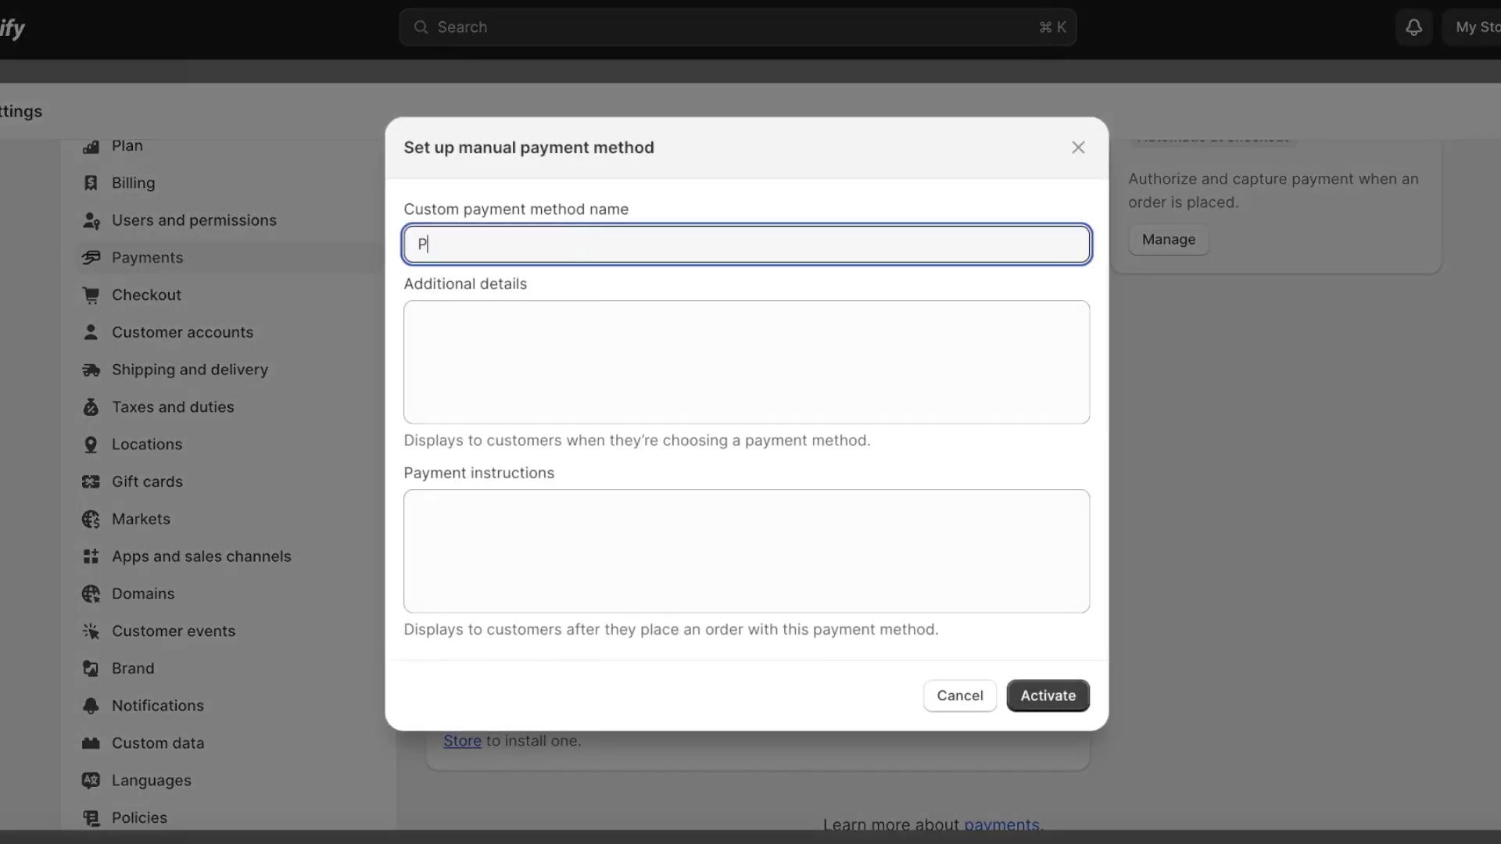
left_click(596, 323)
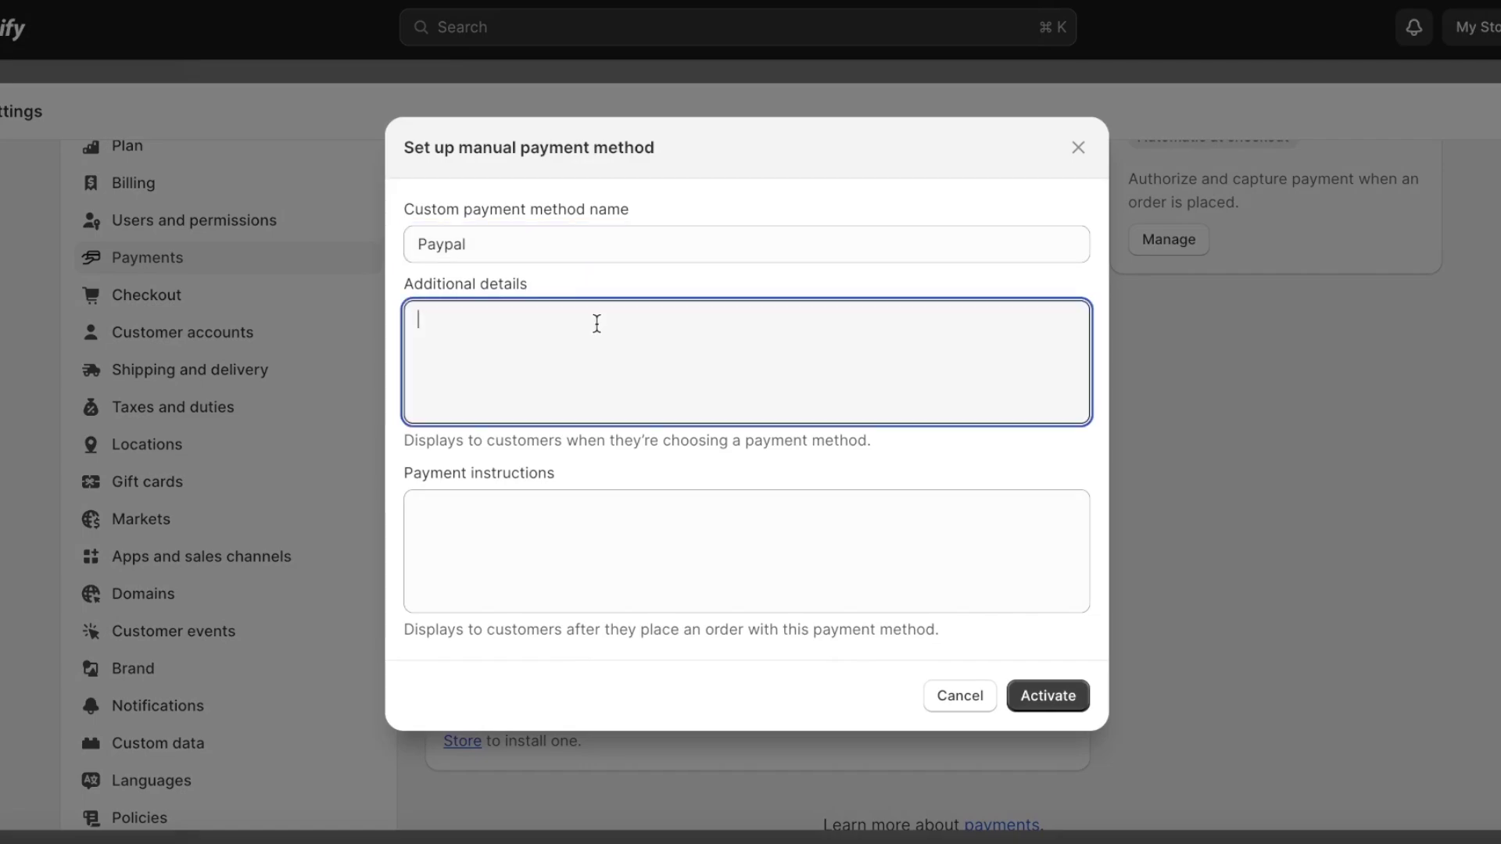
left_click(594, 587)
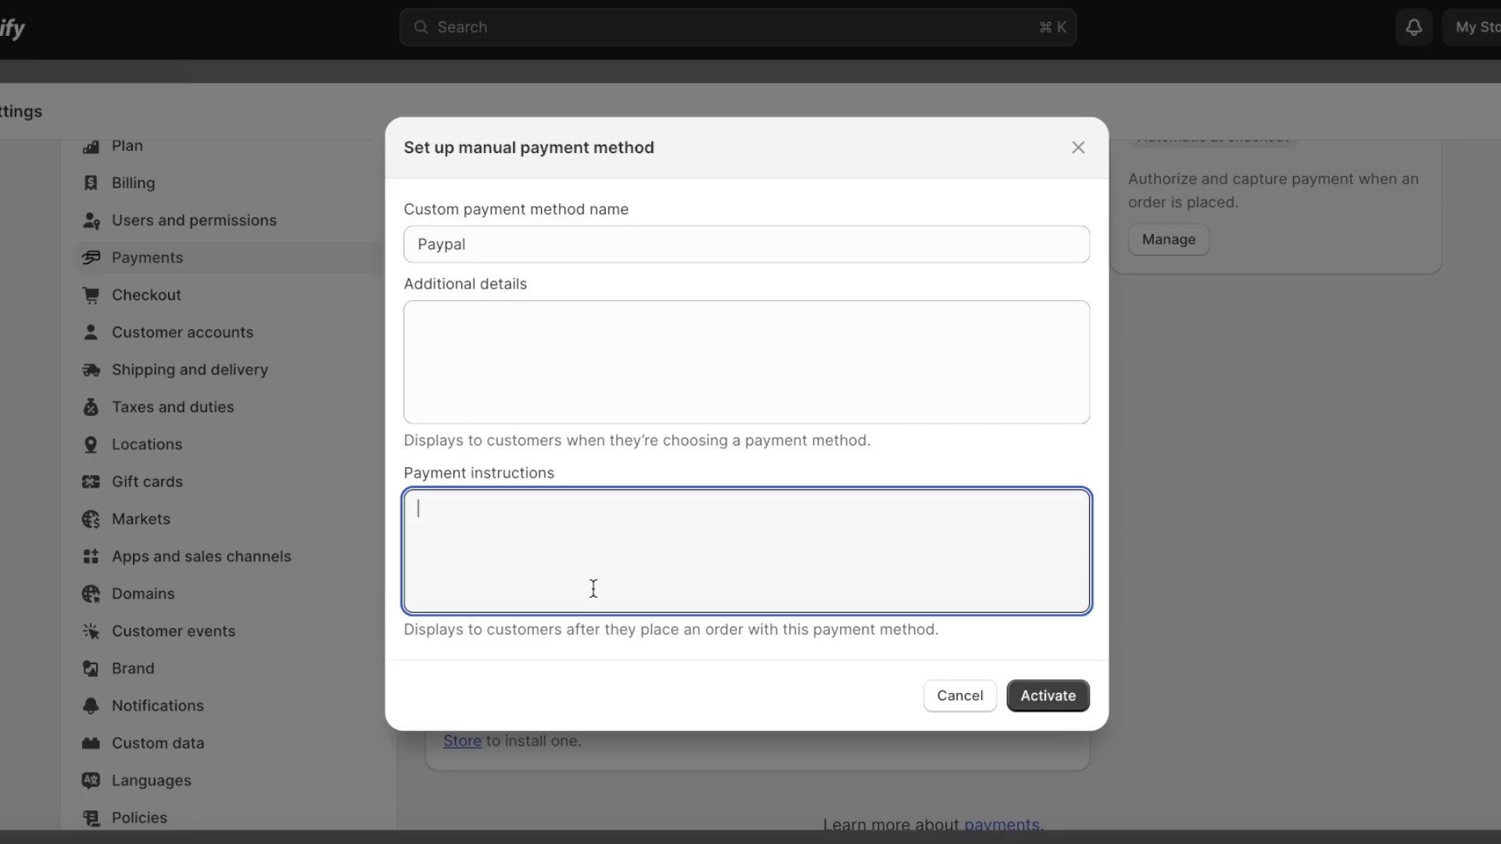
left_click(1077, 148)
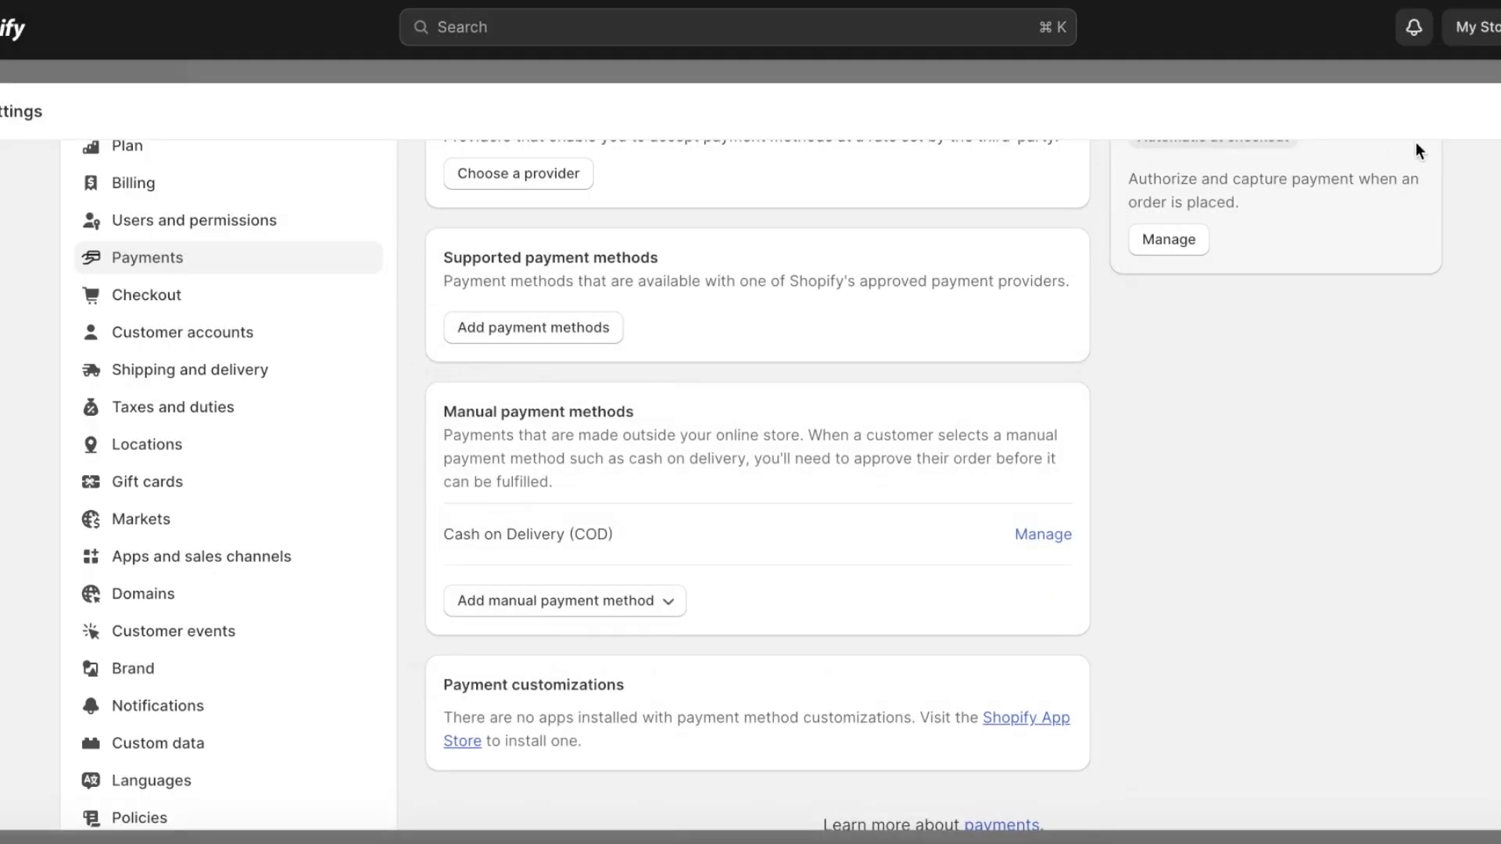
- Leave Payments, then reopen Settings at Apps and sales channels to reach the App Store
key("Escape")
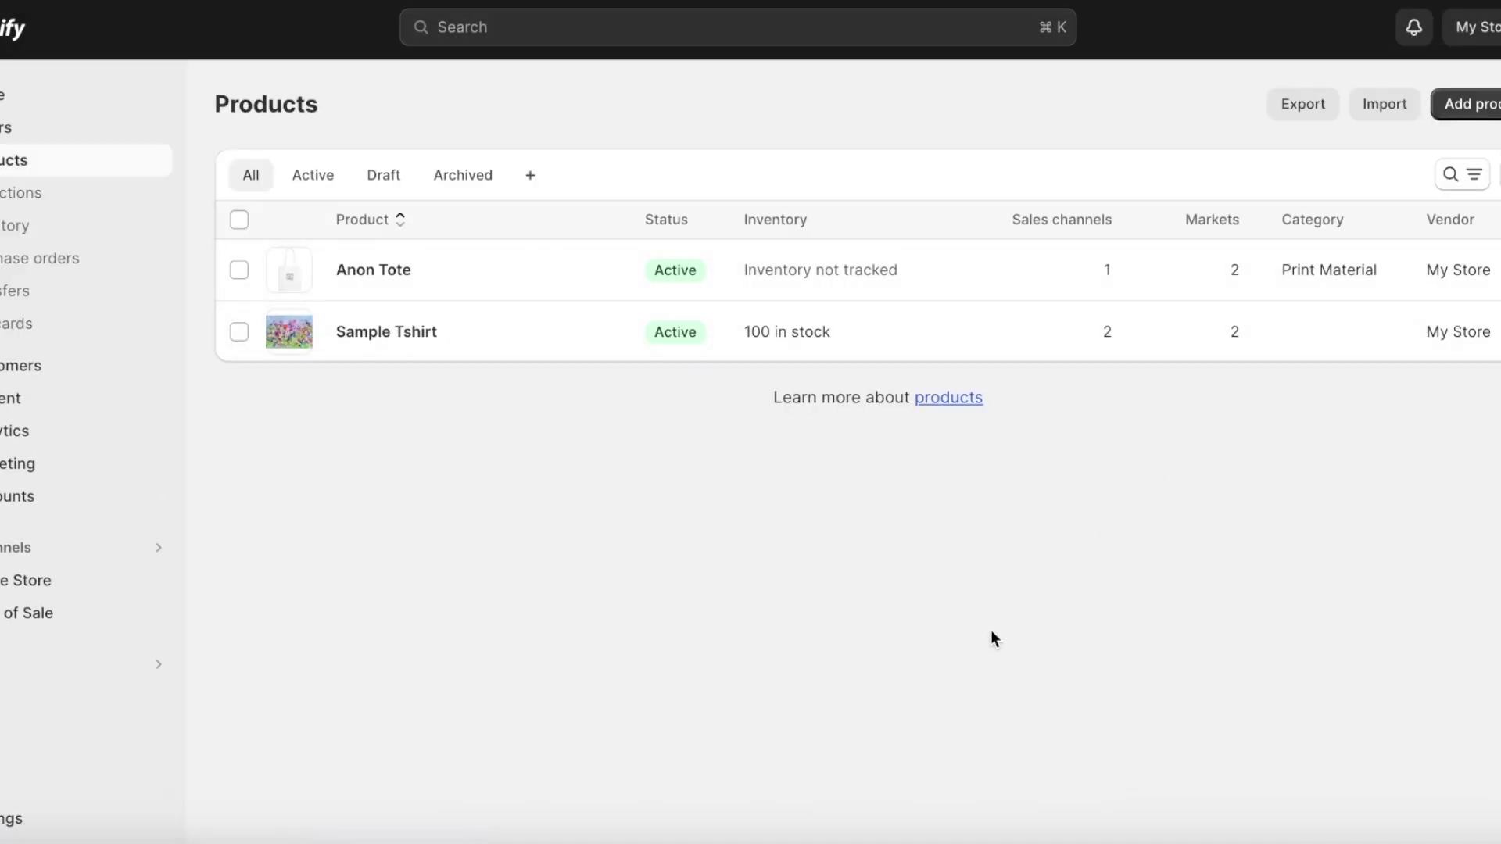
left_click(12, 819)
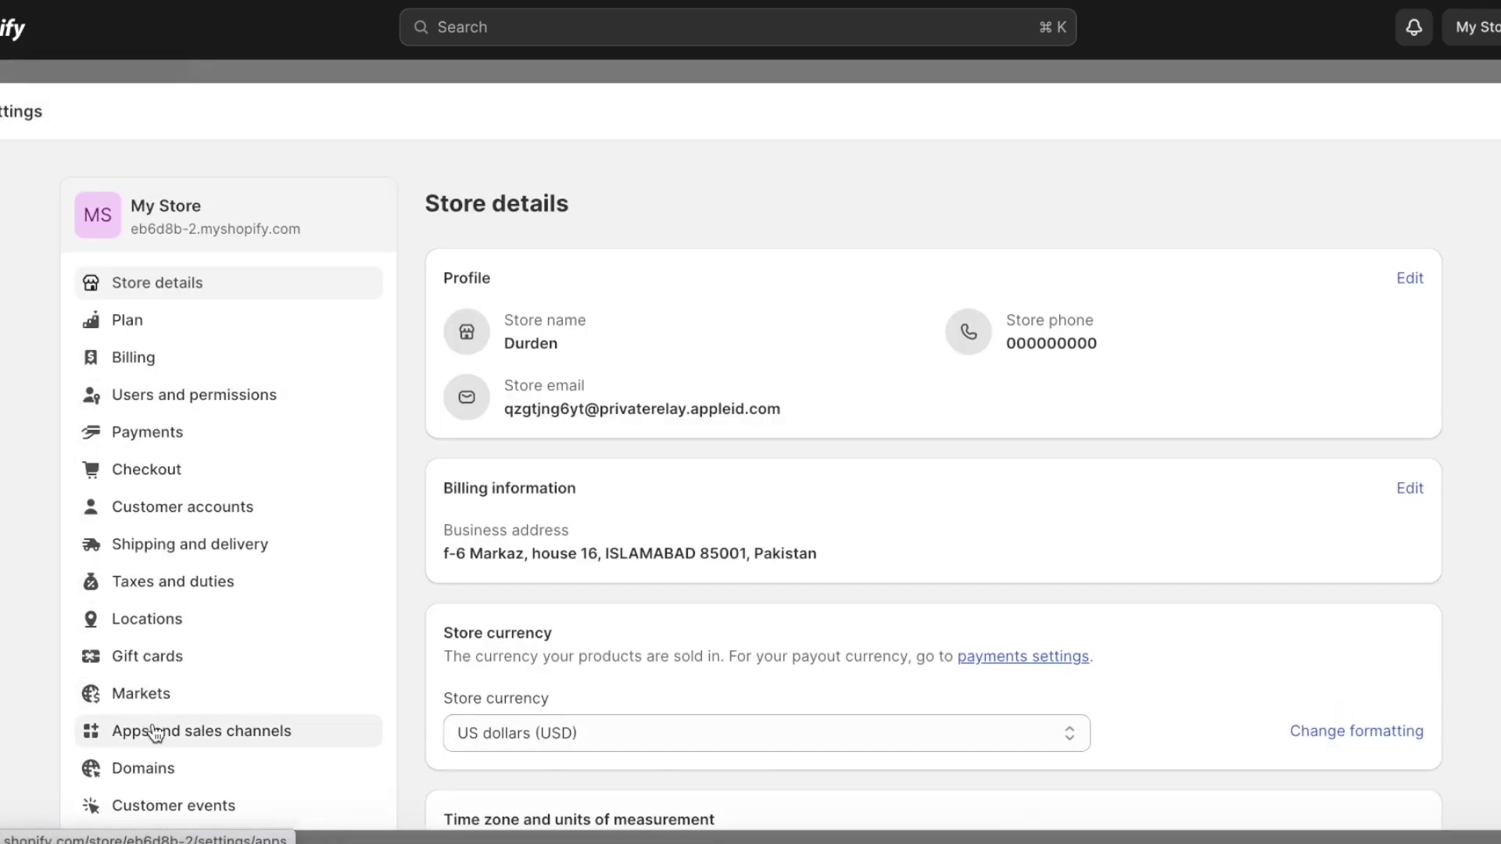
left_click(123, 746)
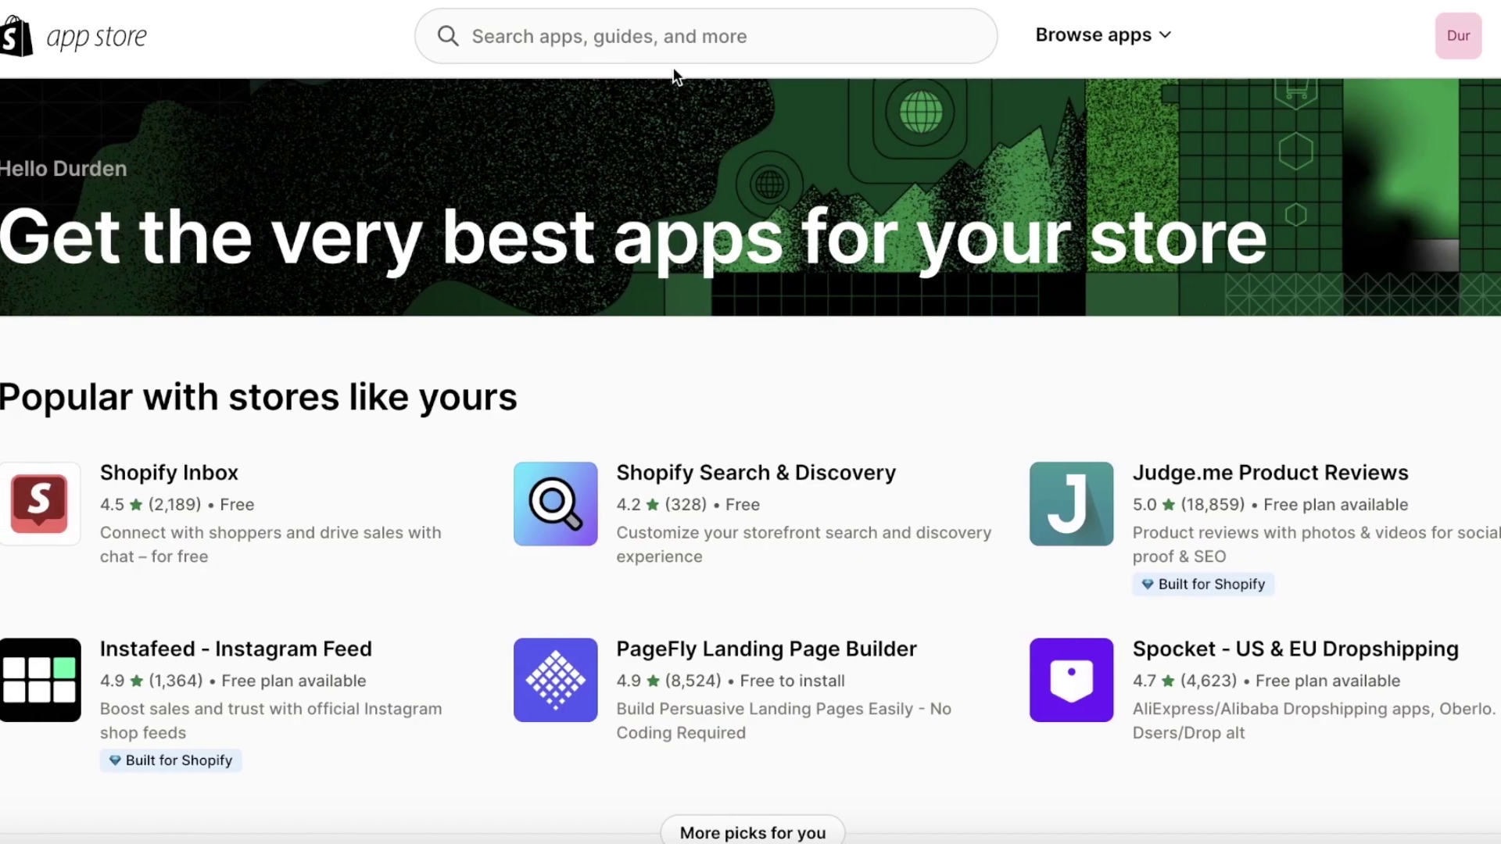
- Search the Shopify App Store for 'paypal' and browse the 163 matching apps
left_click(696, 29)
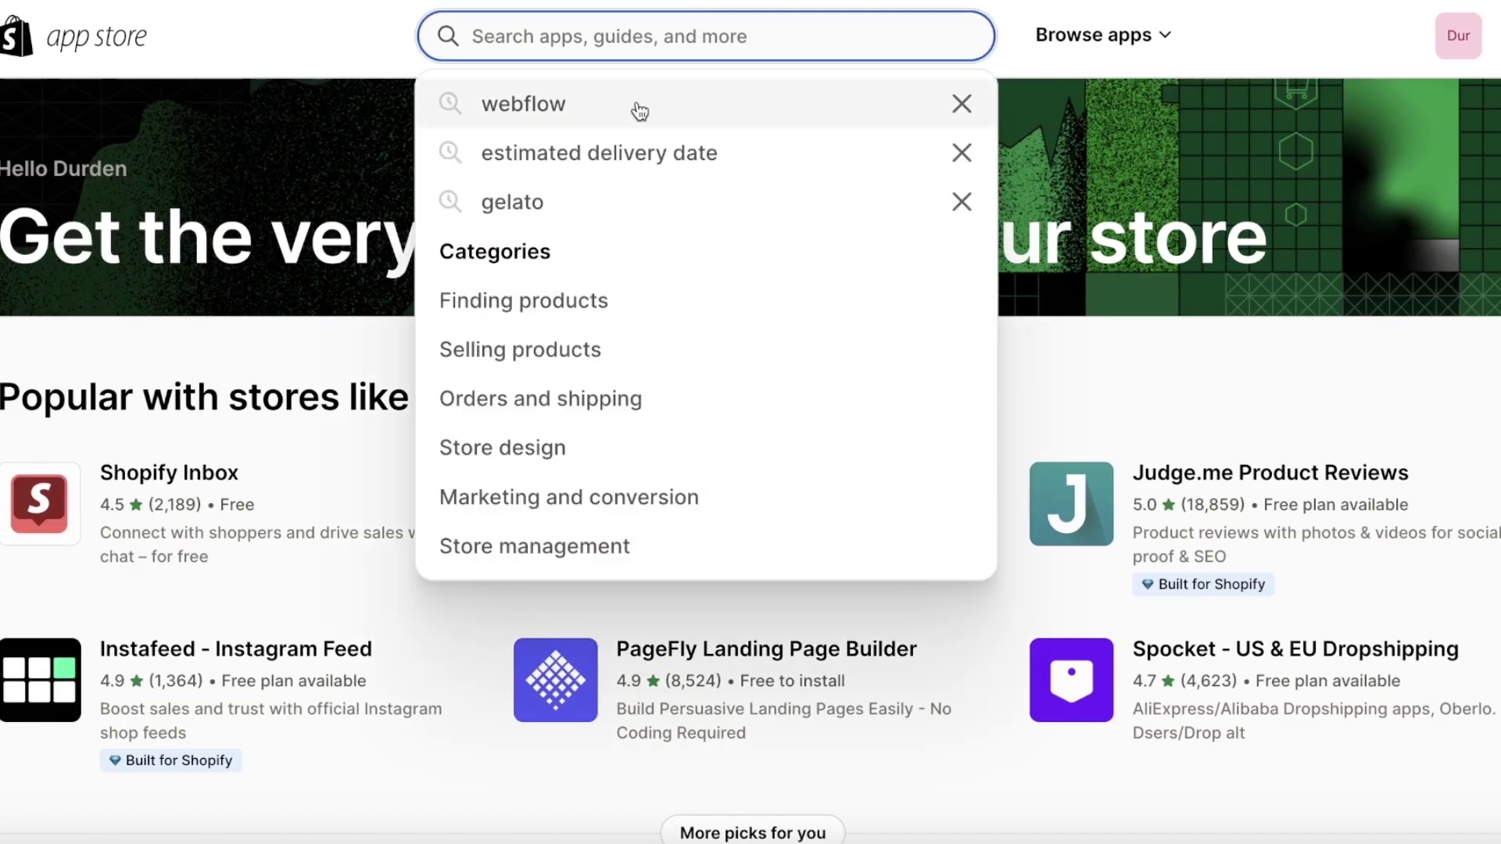
type("oayd")
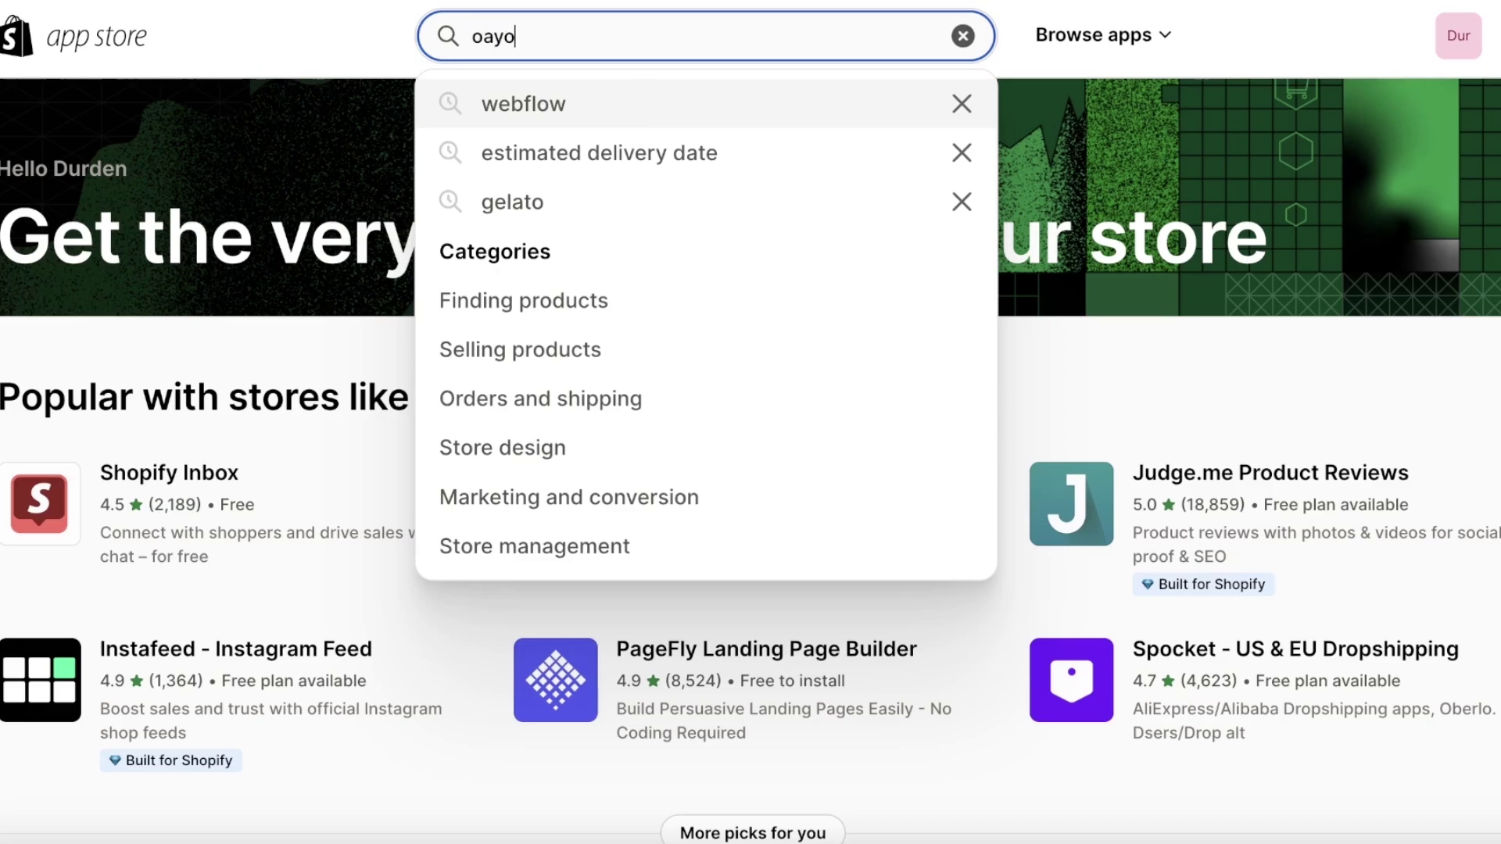
key("BackSpace")
key("BackSpace")
key("BackSpace")
key("BackSpace")
type("paypal")
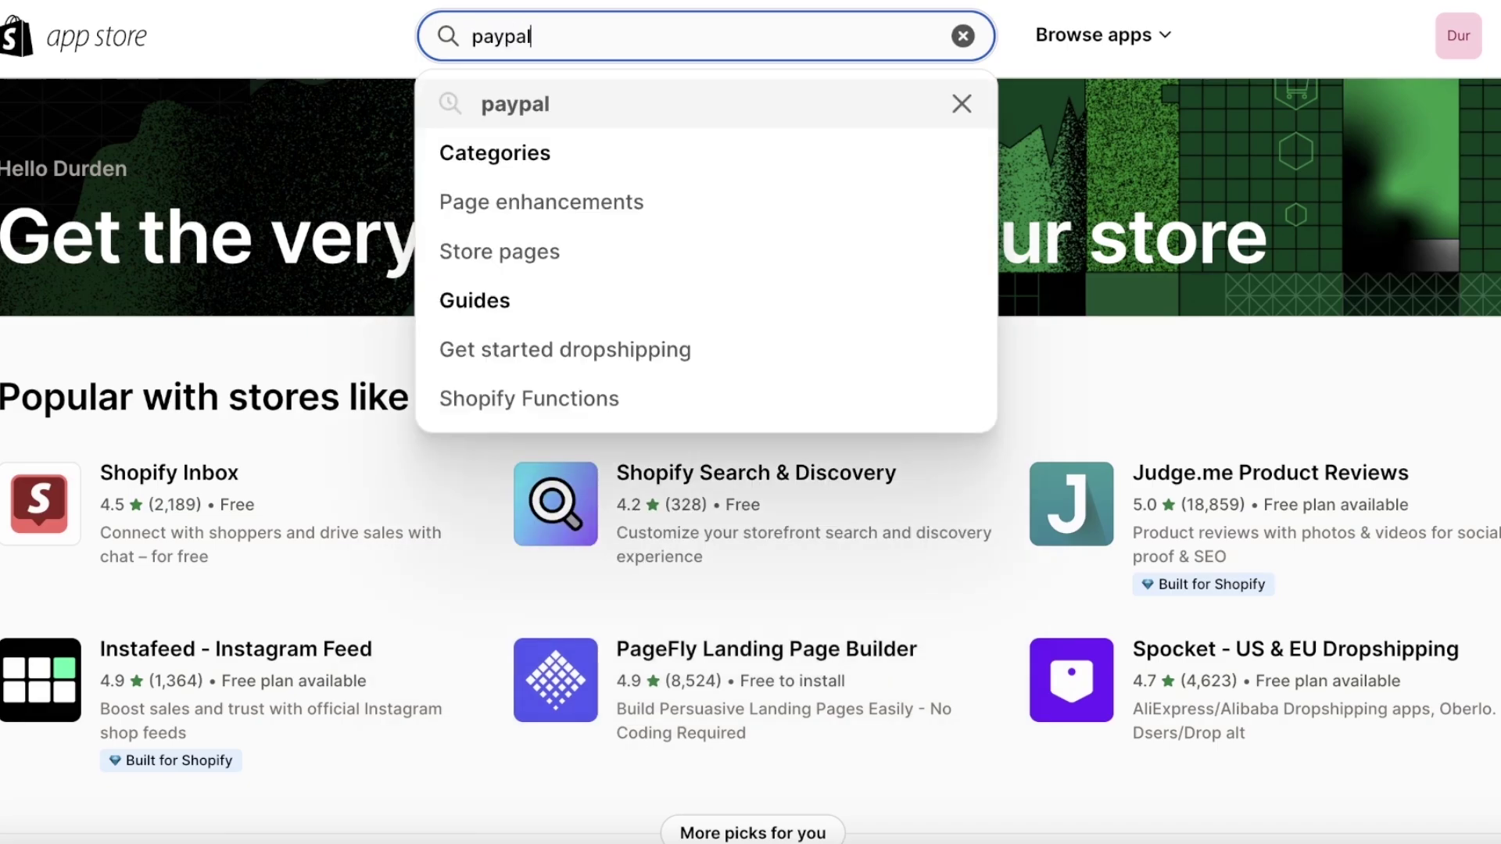
left_click(653, 110)
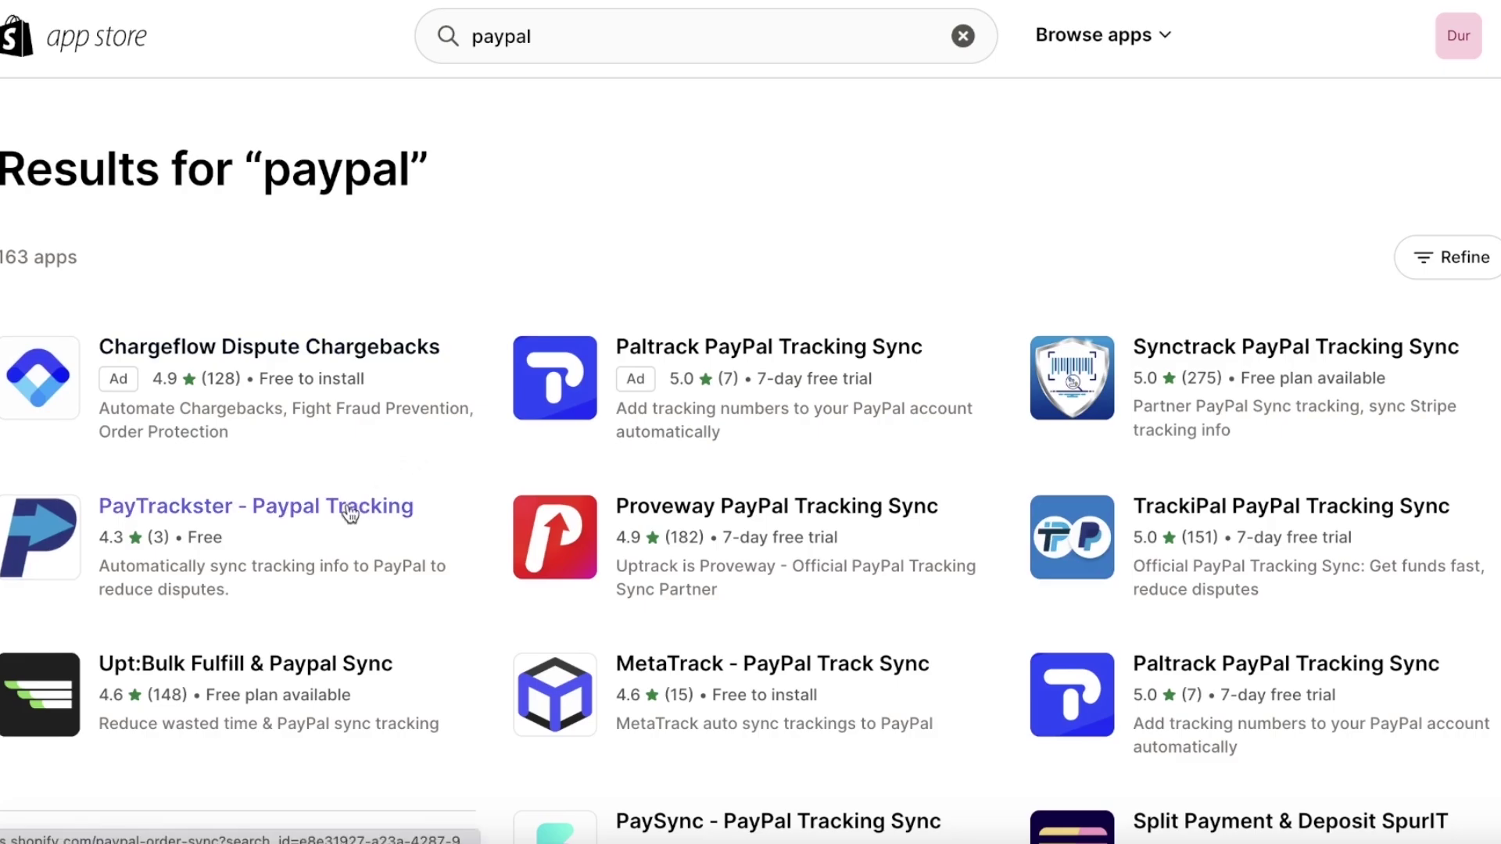
scroll(1155, 295, "down", 3)
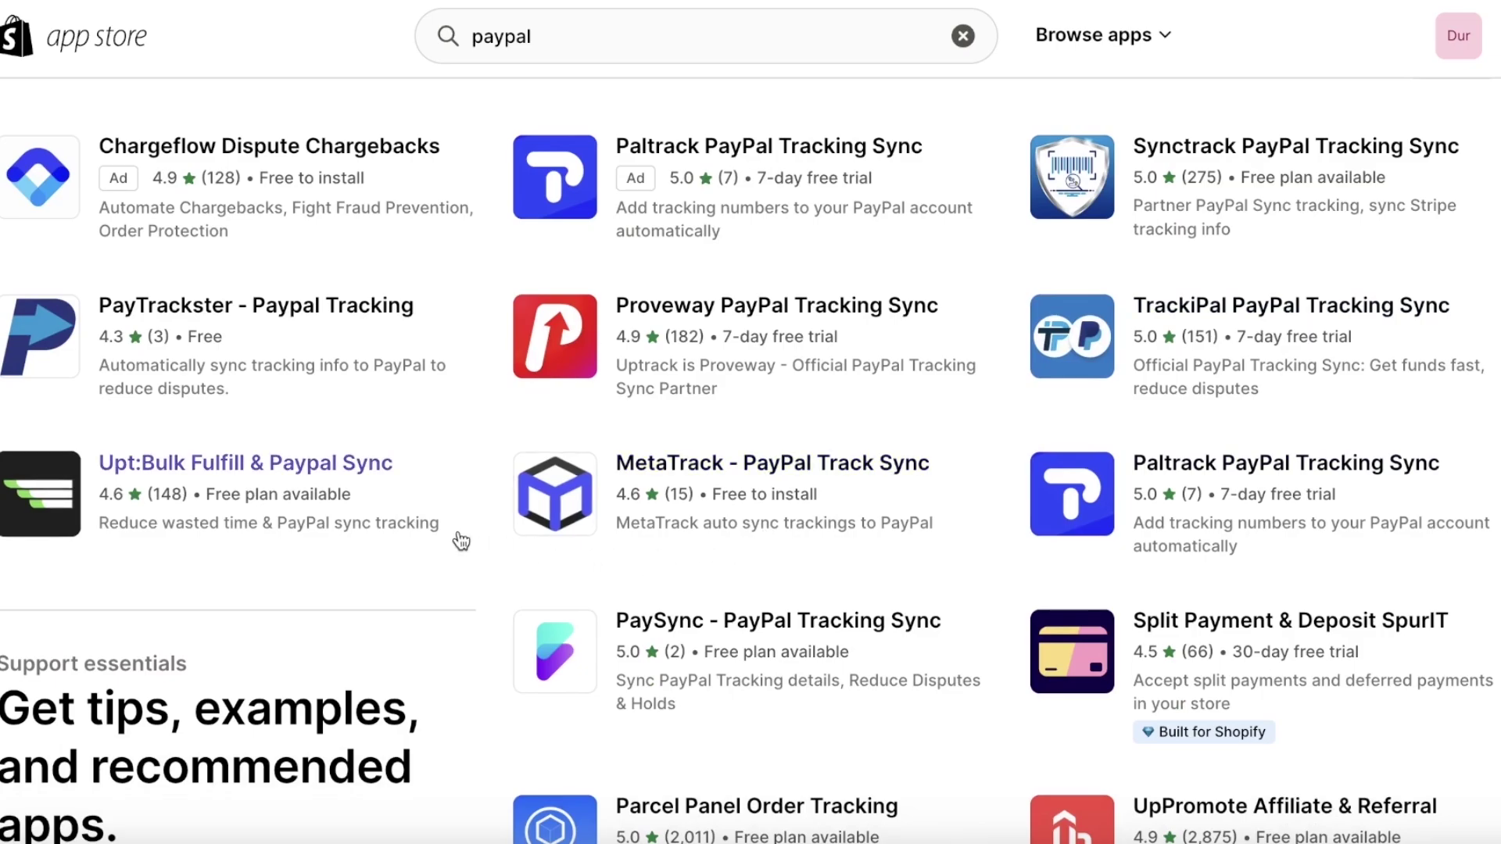
scroll(313, 492, "up", 1)
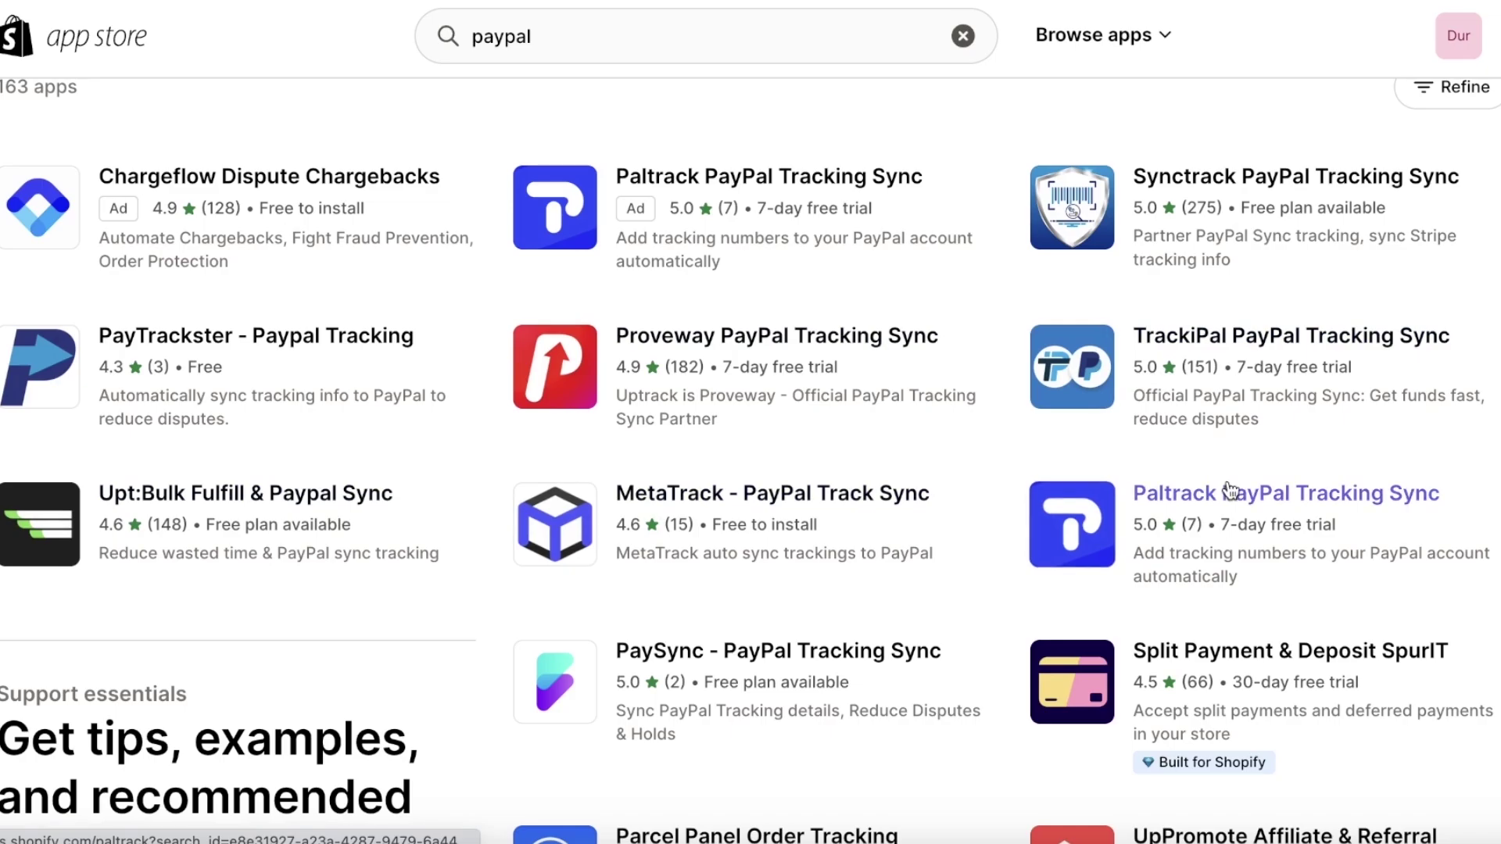
scroll(1189, 497, "up", 2)
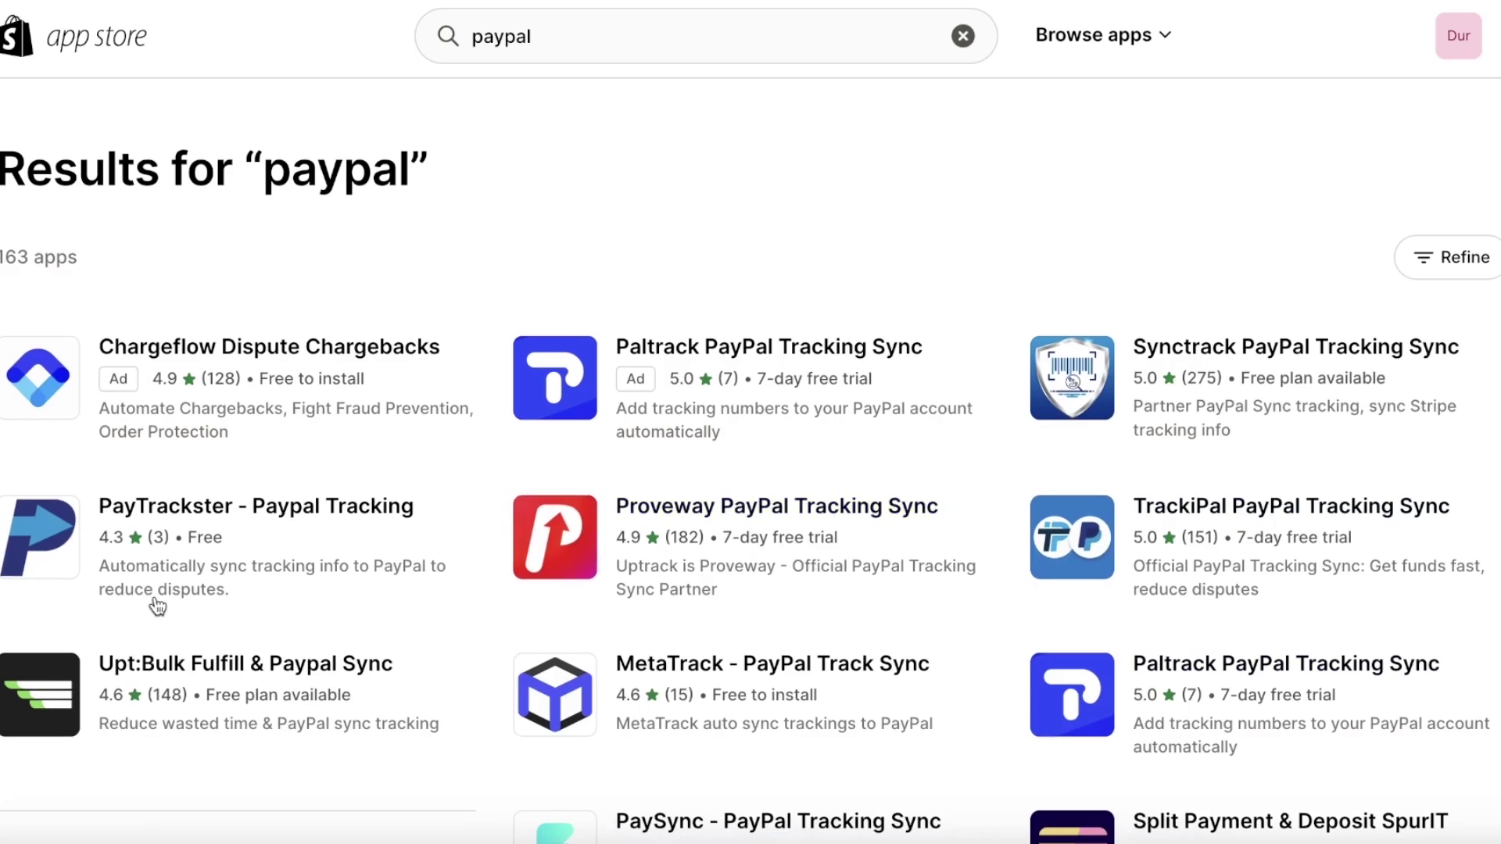
- Review Proveway PayPal Tracking Sync's features and $9.99/$19.99 monthly plans, then return to results
left_click(893, 518)
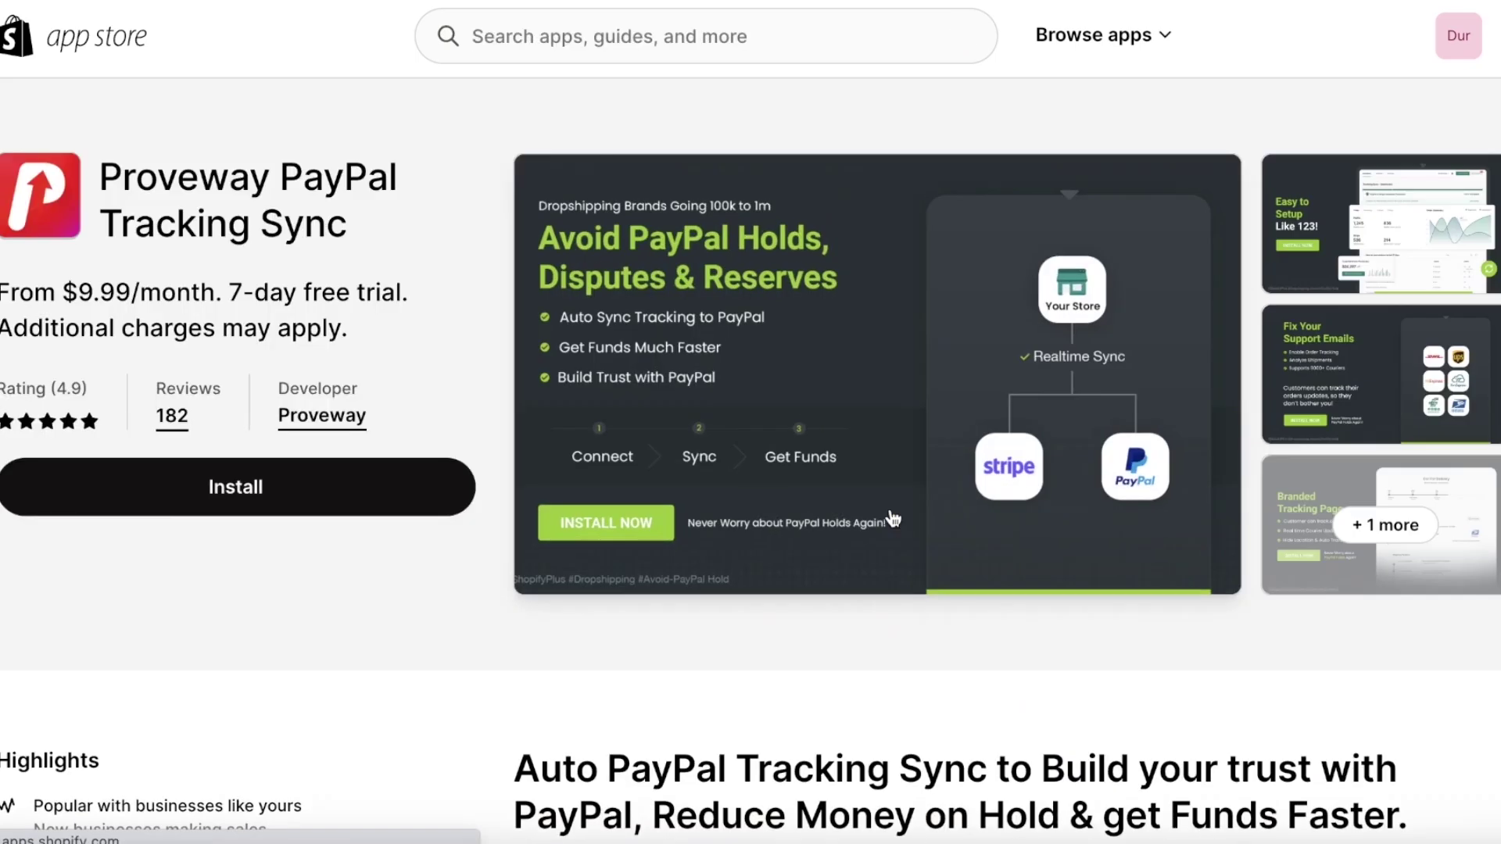
scroll(394, 402, "down", 10)
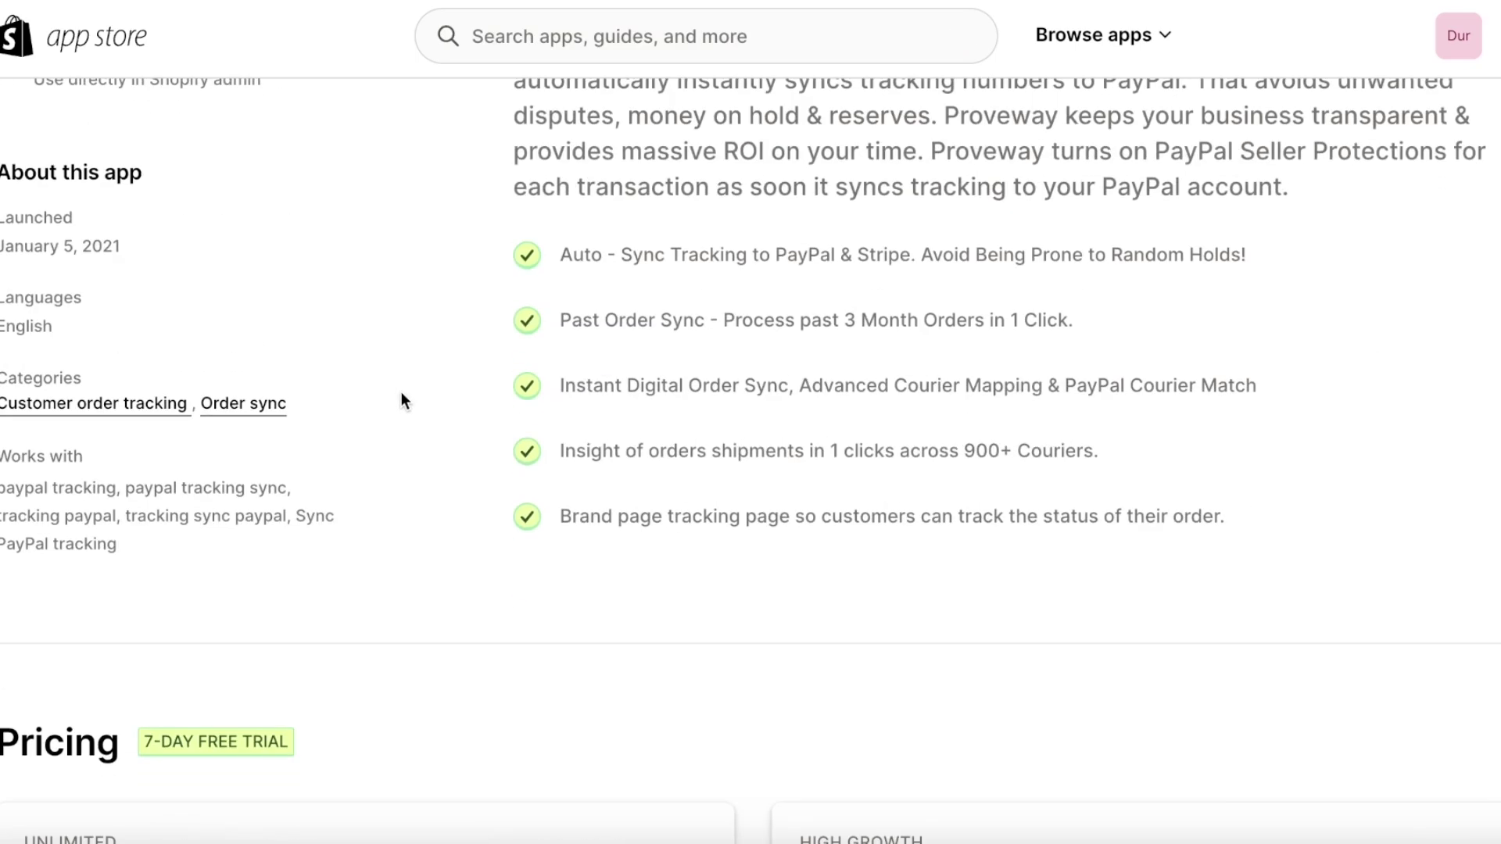
scroll(401, 398, "down", 5)
scroll(410, 399, "up", 2)
scroll(414, 399, "down", 6)
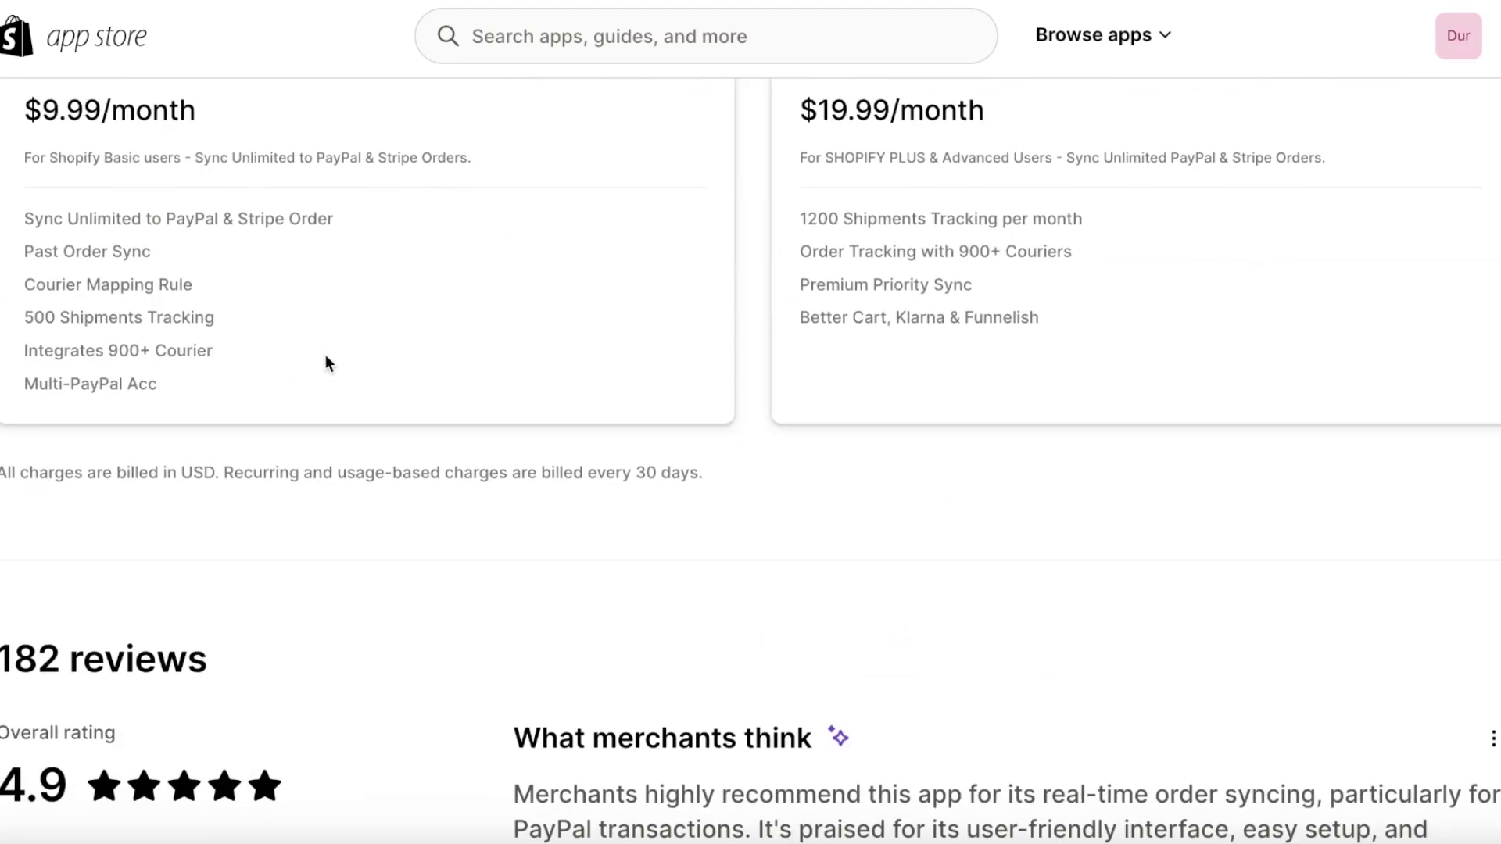
scroll(325, 357, "up", 1)
scroll(344, 344, "up", 1)
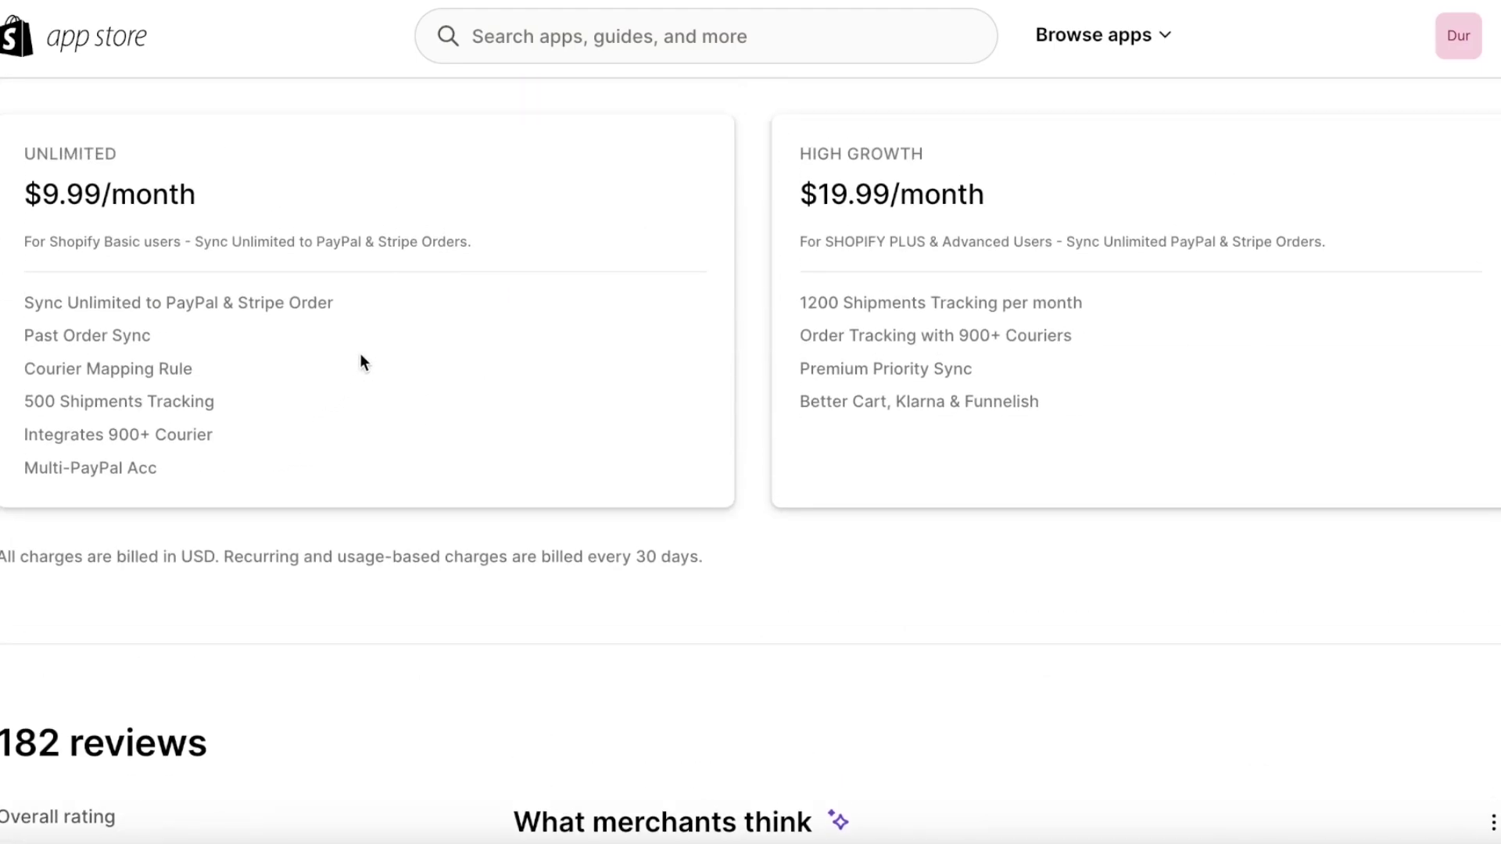
scroll(366, 352, "up", 15)
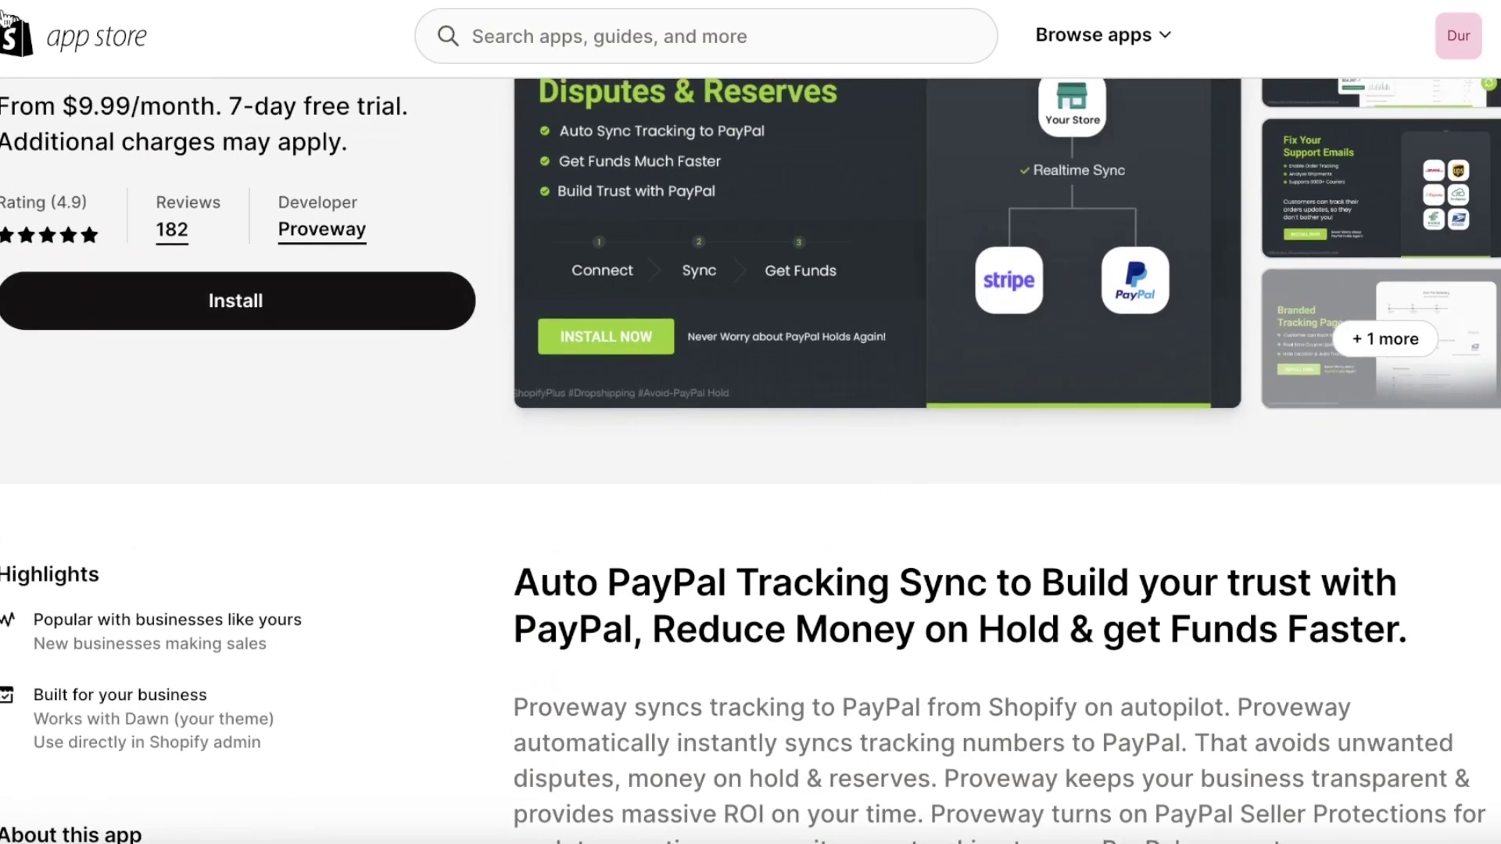
key("alt+Left")
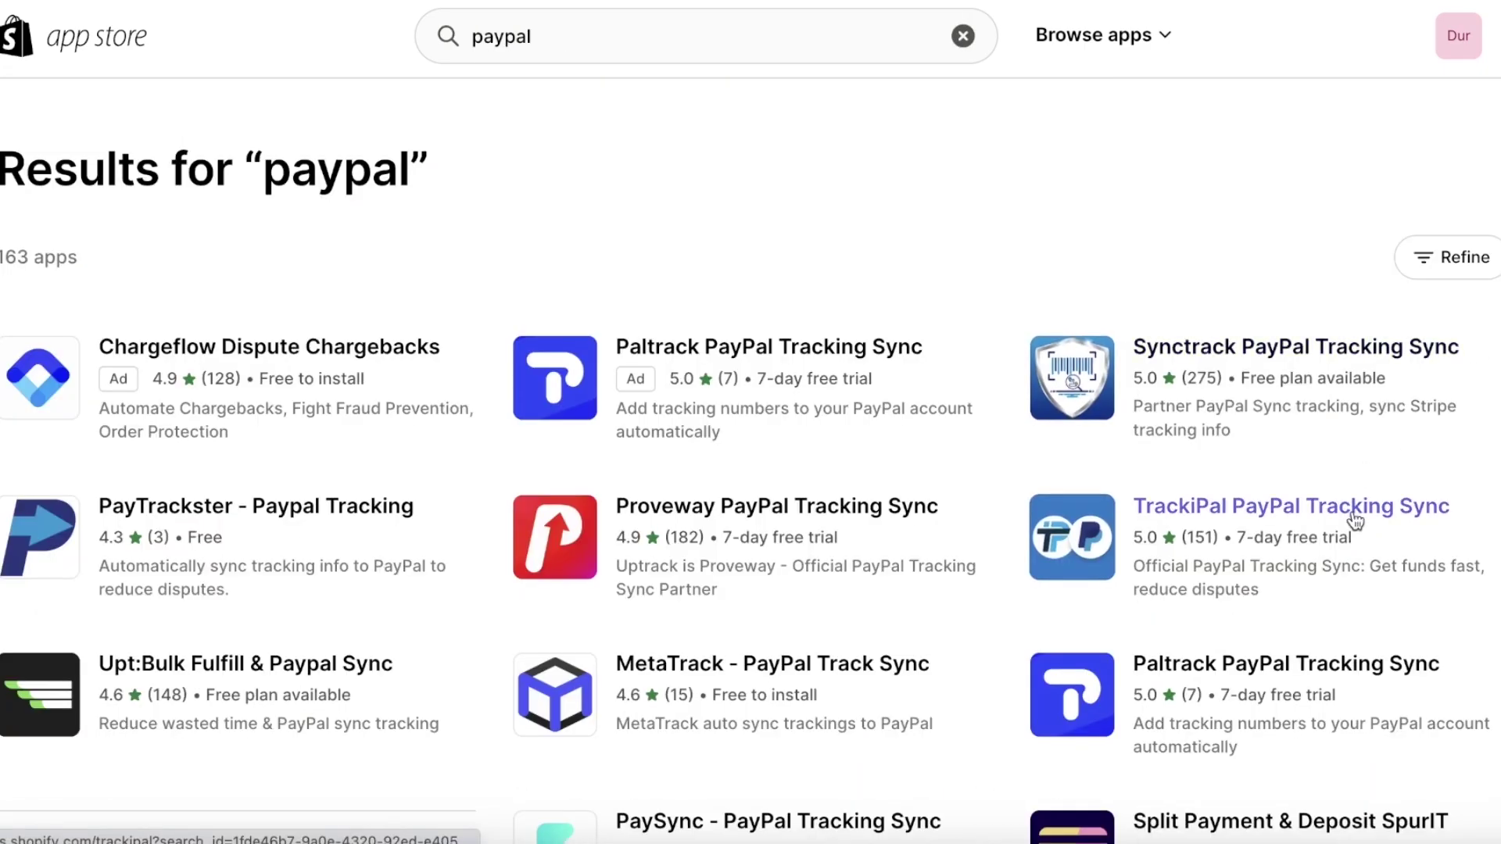
- Check the TrackiPal PayPal Tracking Sync listing and its pricing, then return to results
left_click(1326, 570)
scroll(1326, 564, "down", 5)
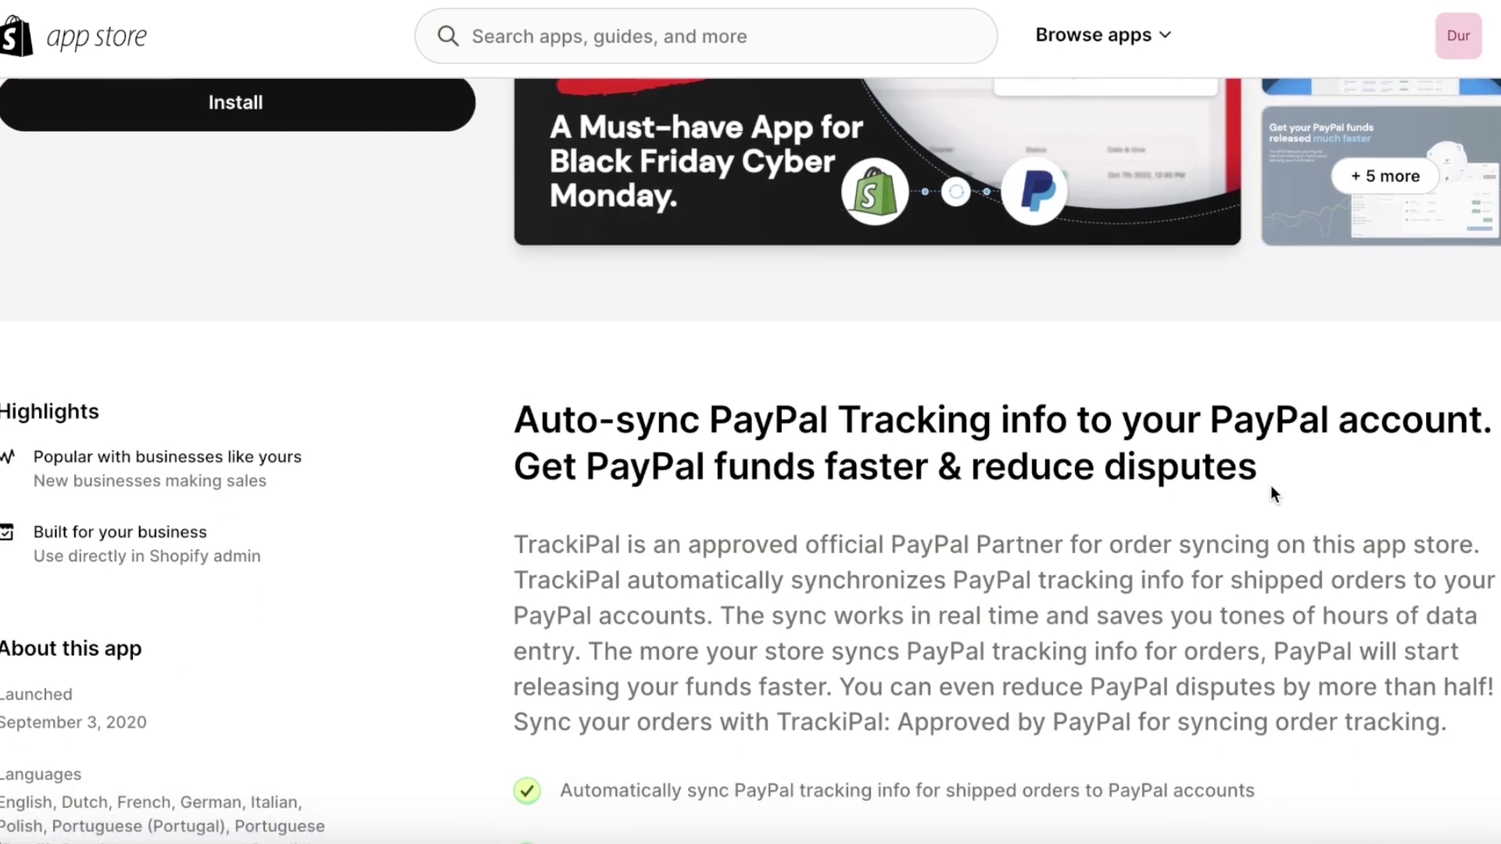
scroll(1271, 490, "down", 10)
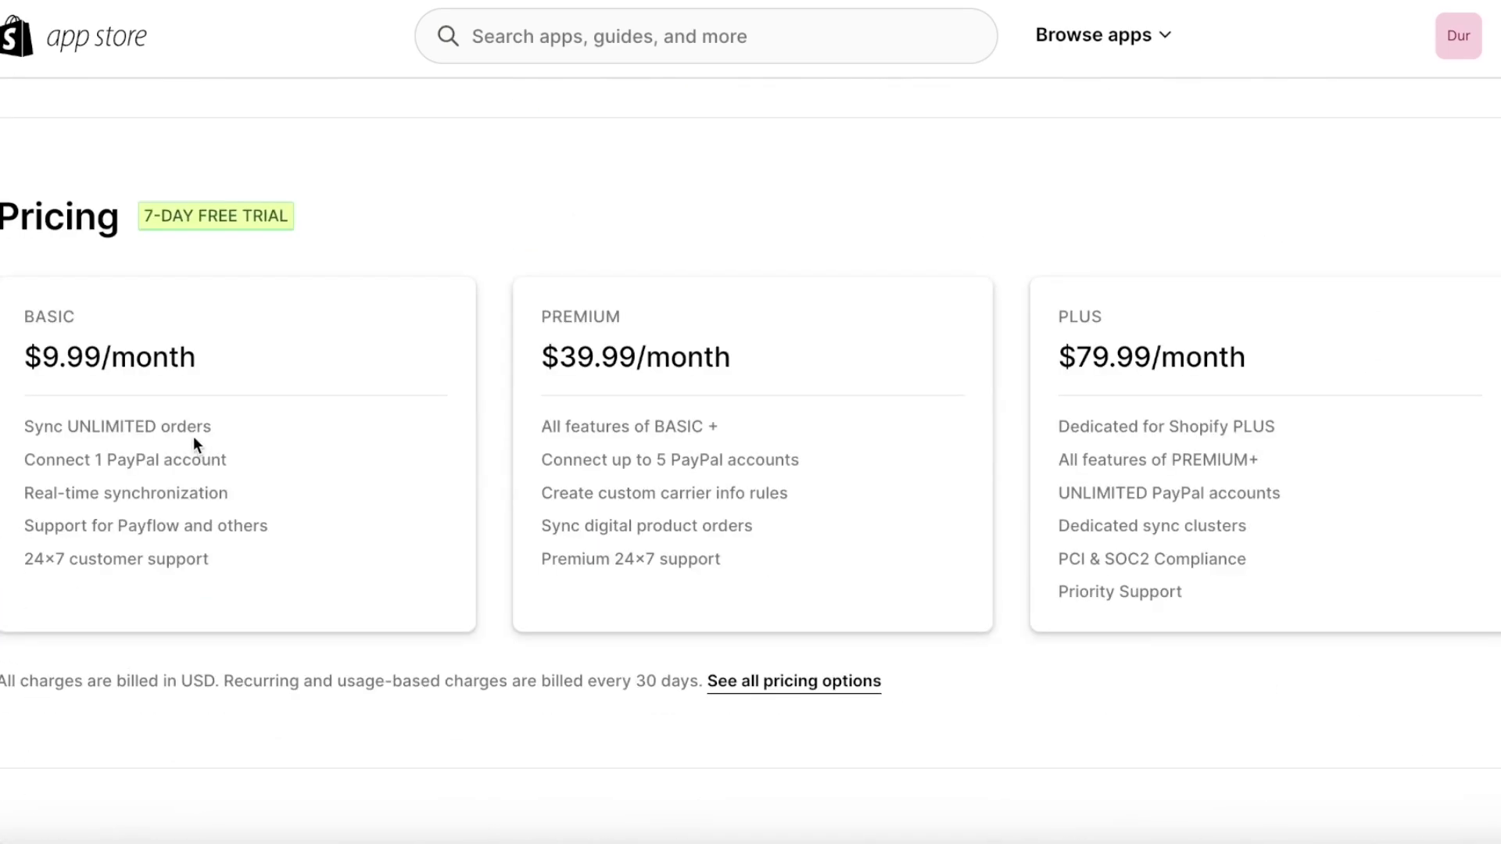
scroll(194, 438, "up", 8)
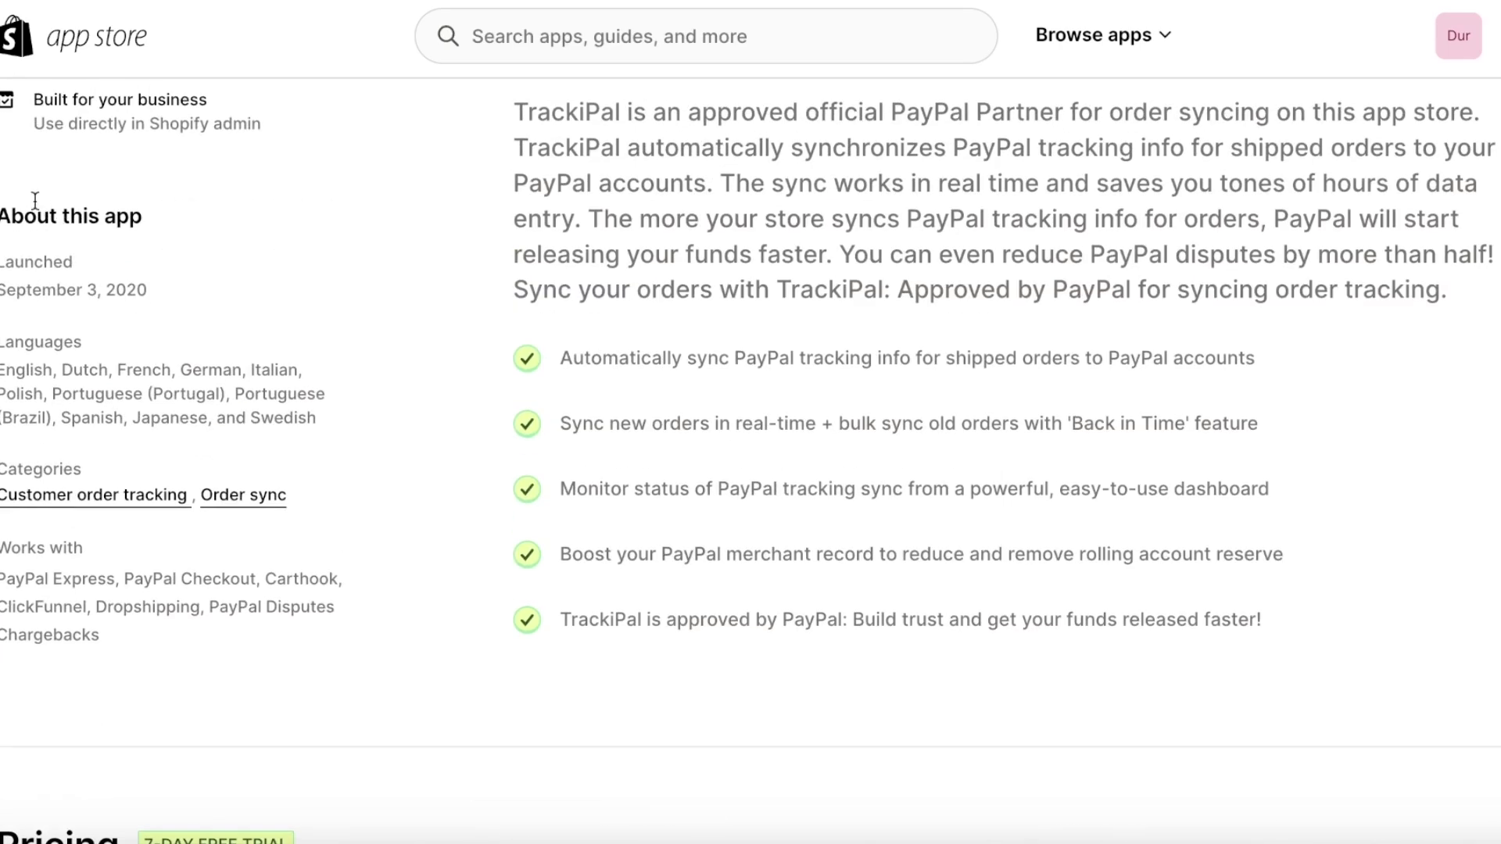
key("alt+Left")
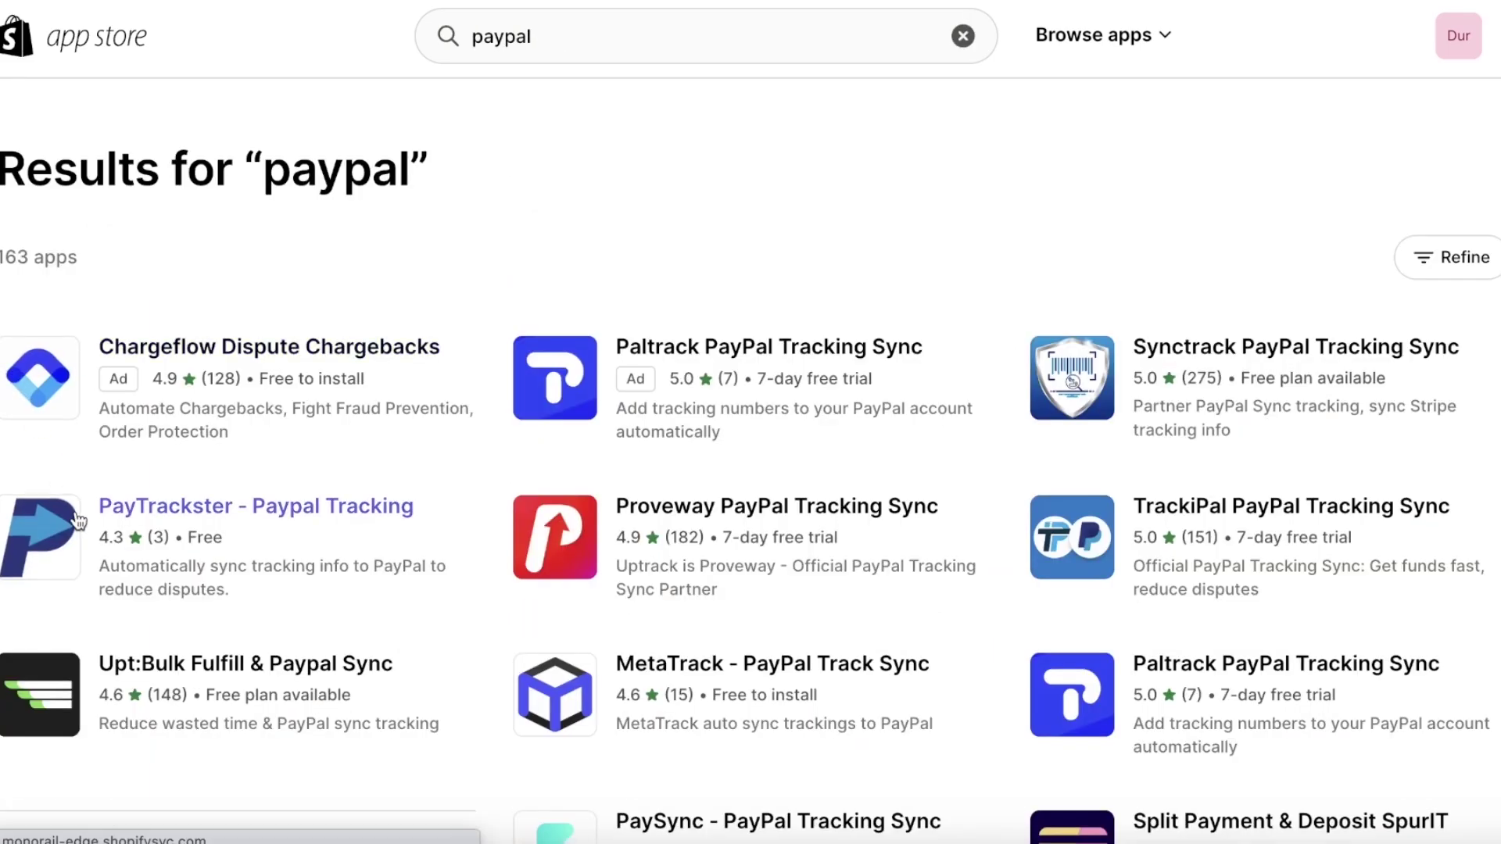
- Check the free PayTrackster - Paypal Tracking listing and reviews, then return to the results
left_click(79, 497)
scroll(771, 386, "down", 10)
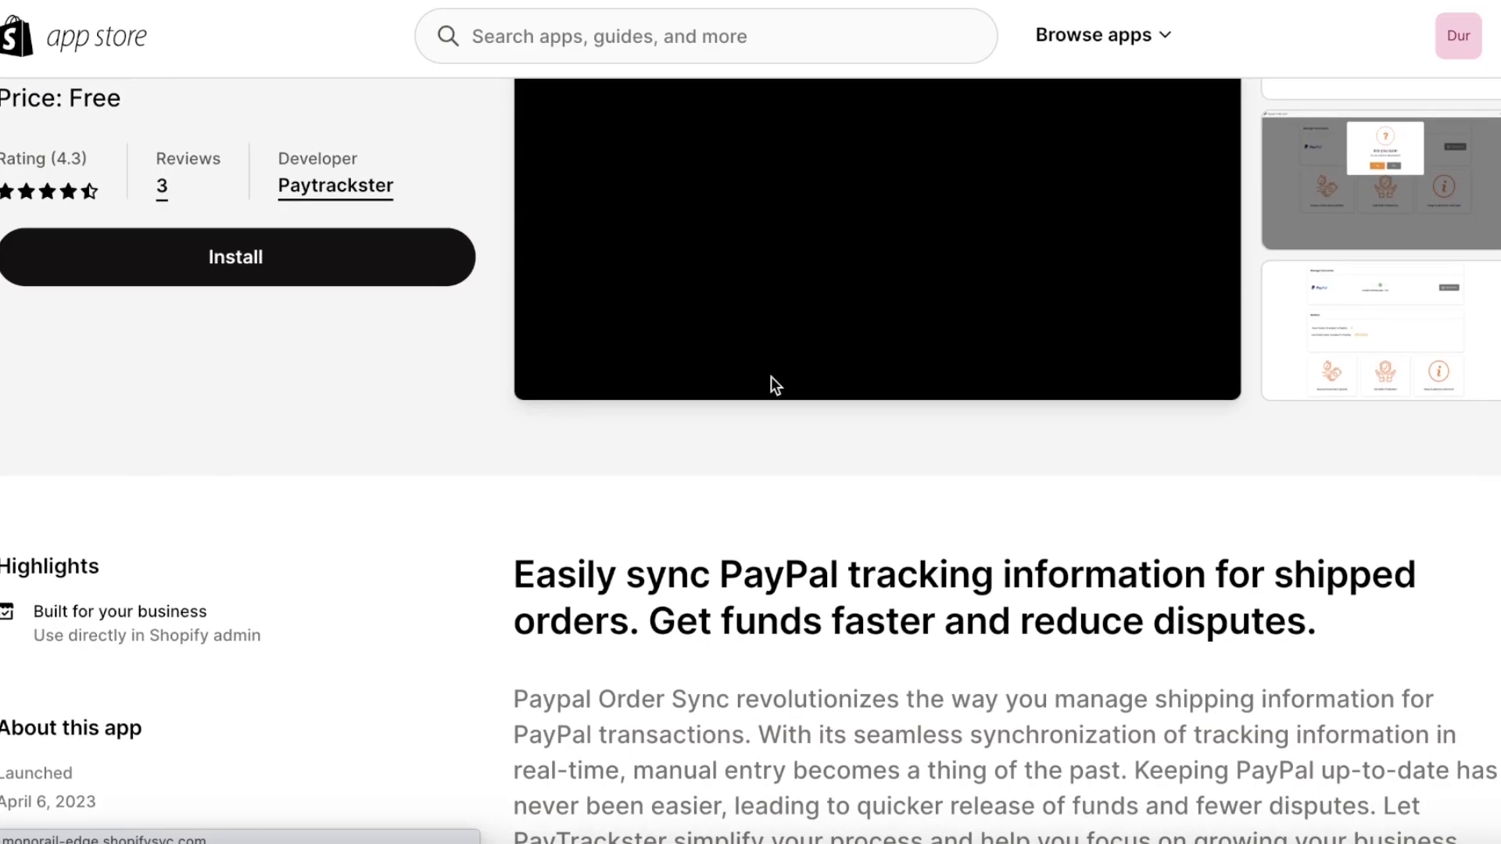
scroll(969, 461, "up", 6)
scroll(972, 451, "down", 6)
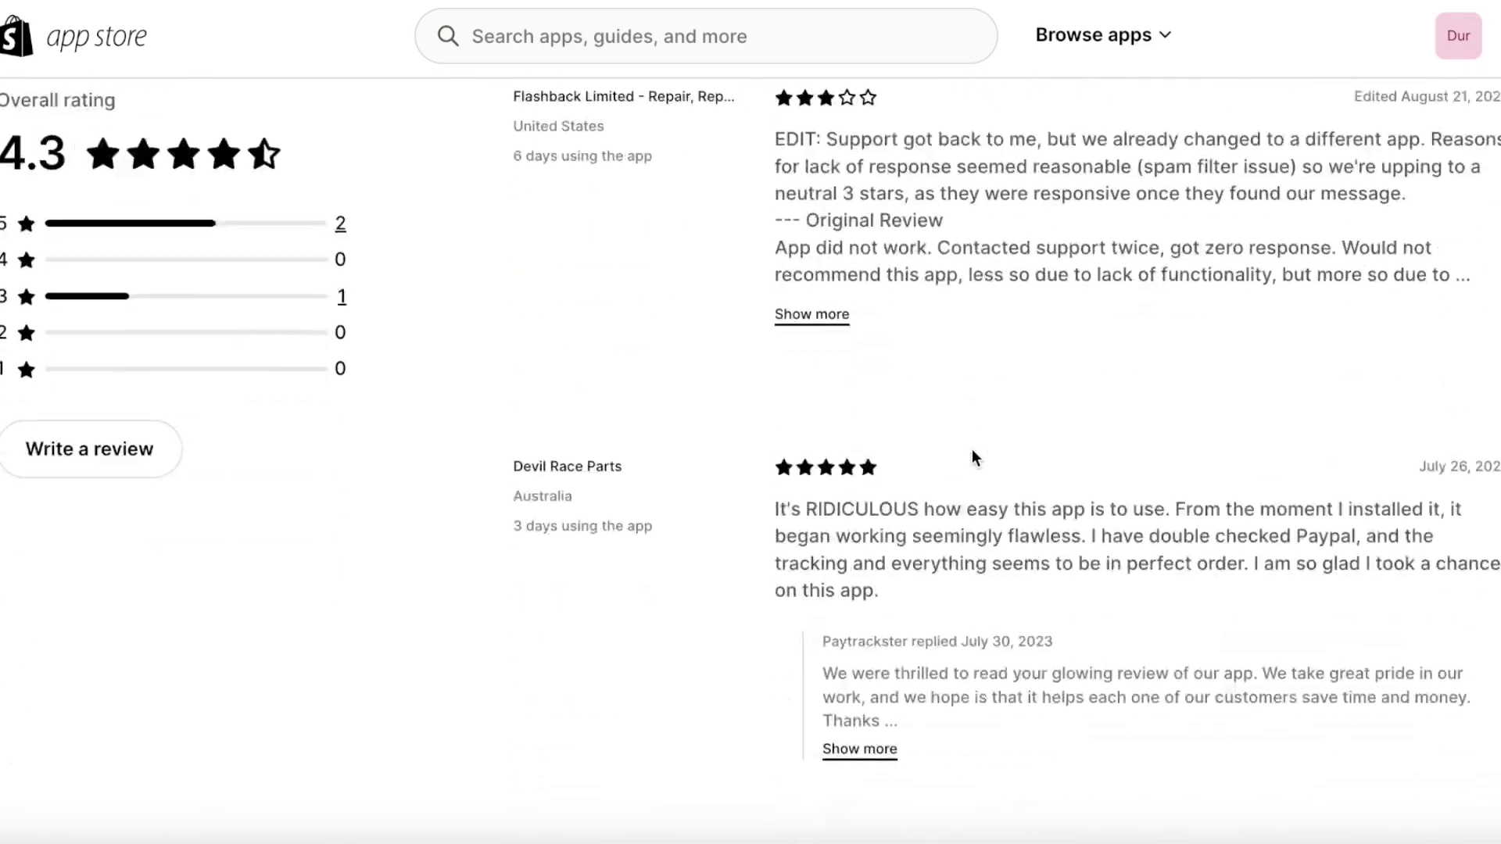
scroll(973, 453, "up", 10)
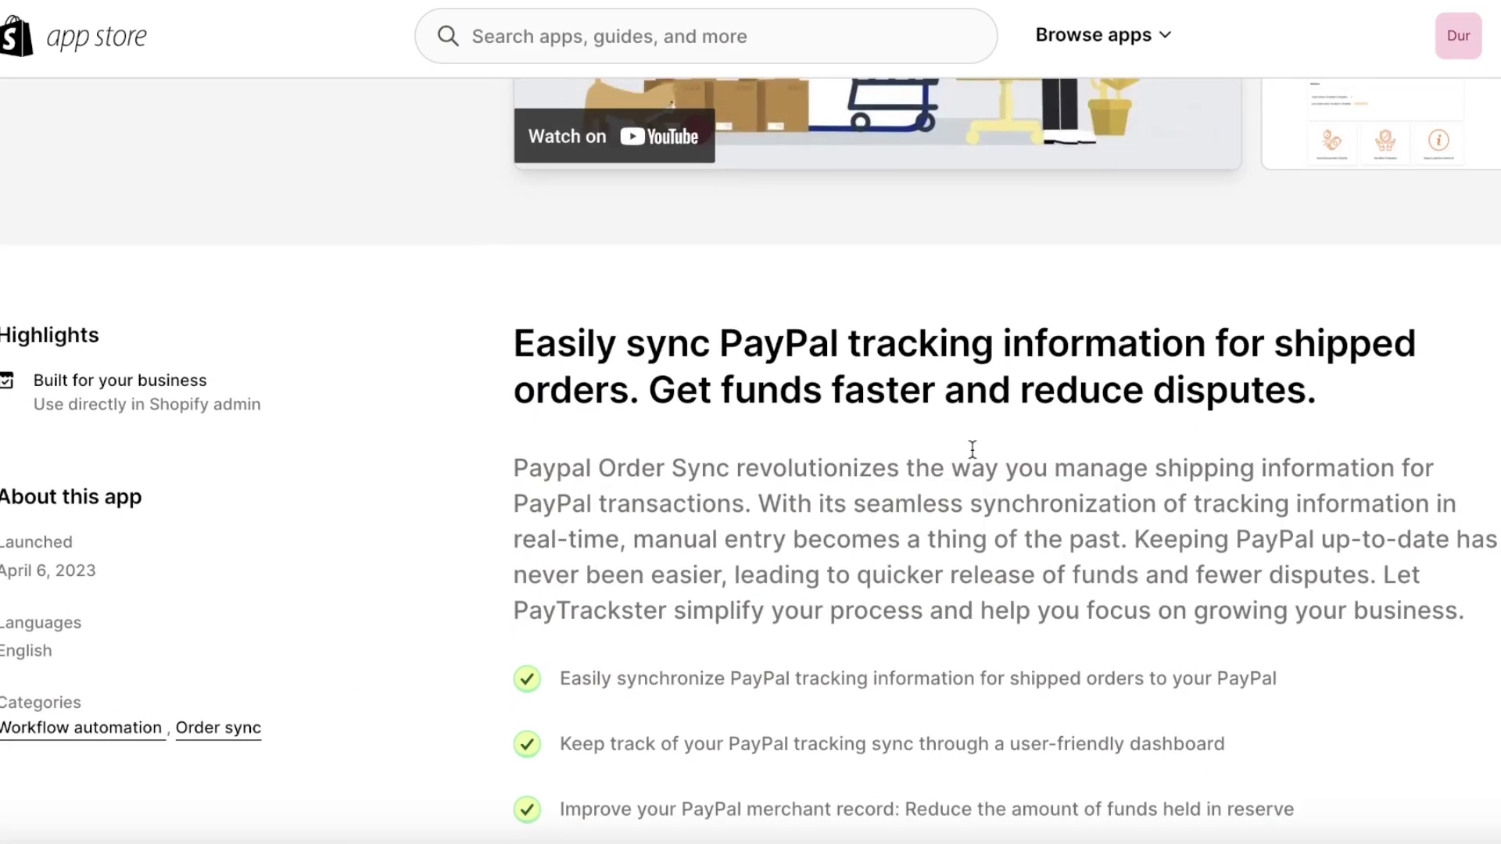
scroll(972, 449, "up", 2)
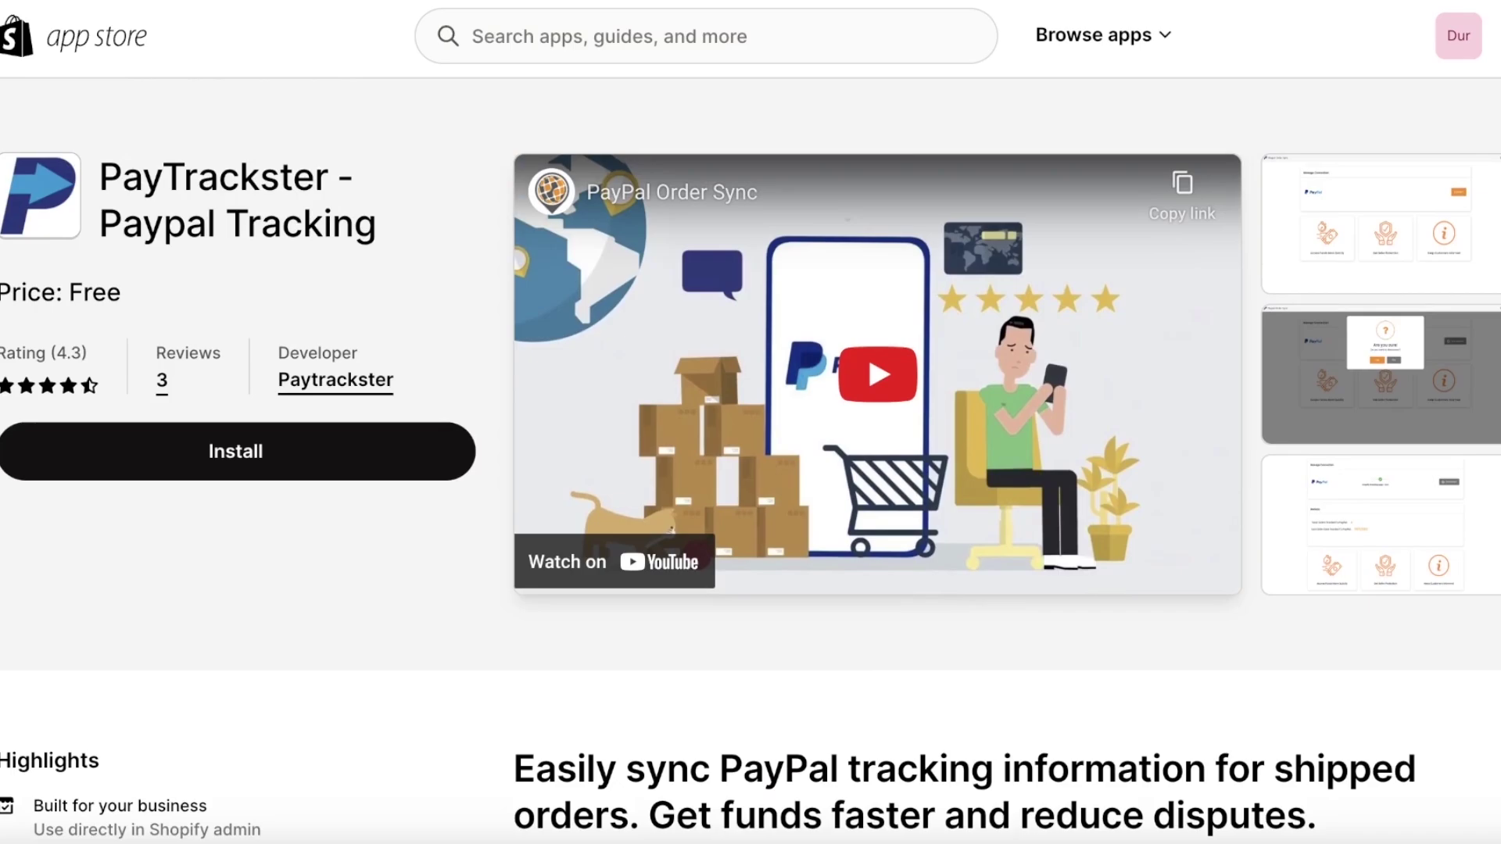
key("alt+Left")
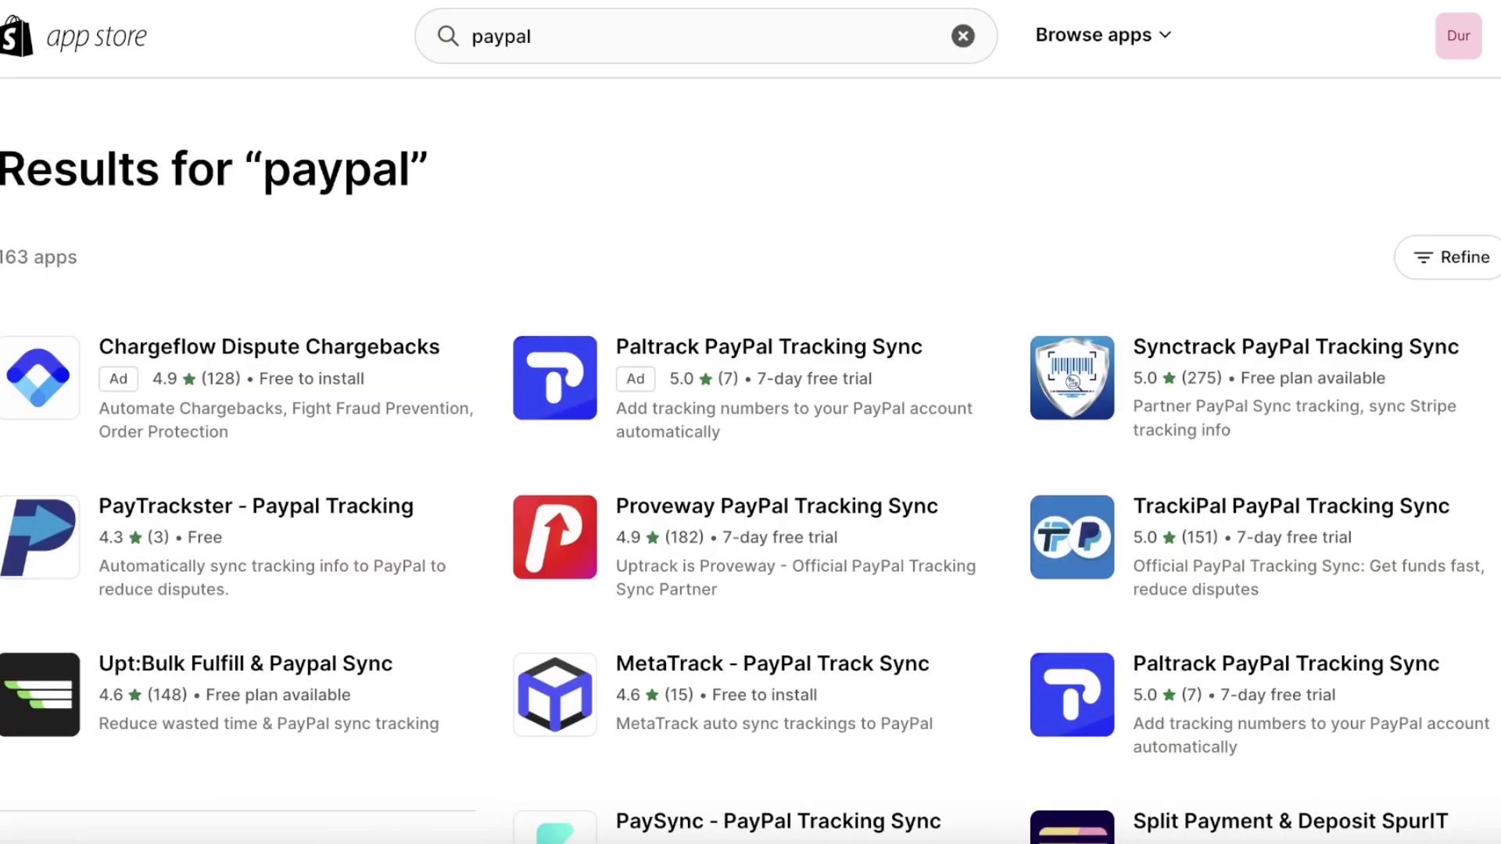
scroll(43, 473, "down", 3)
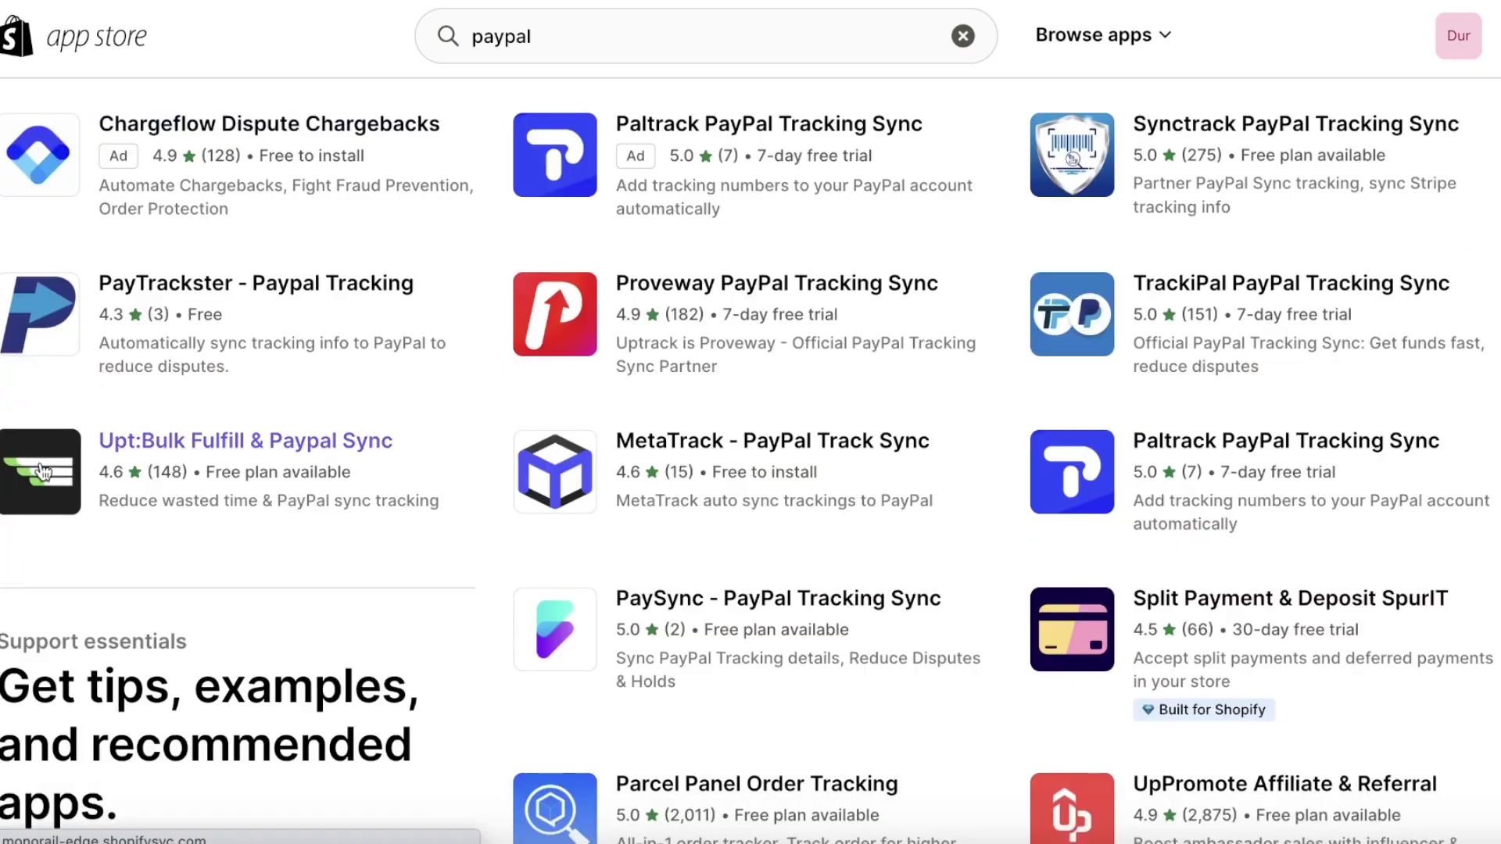
- Open Upt:Bulk Fulfill & Paypal Sync, review its pricing, and start the install
left_click(43, 473)
scroll(443, 260, "down", 8)
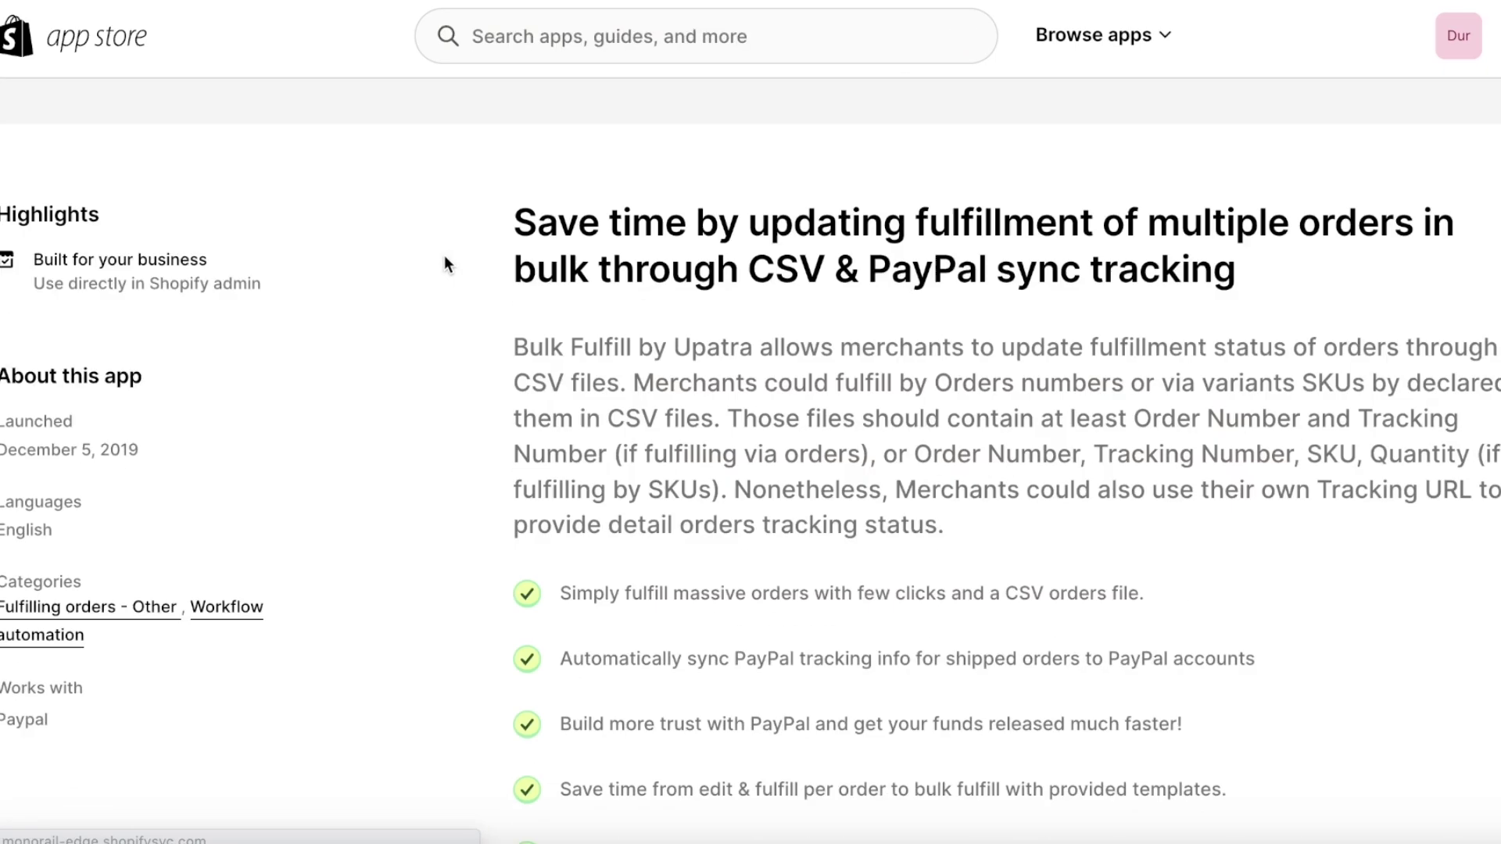
scroll(1375, 316, "down", 10)
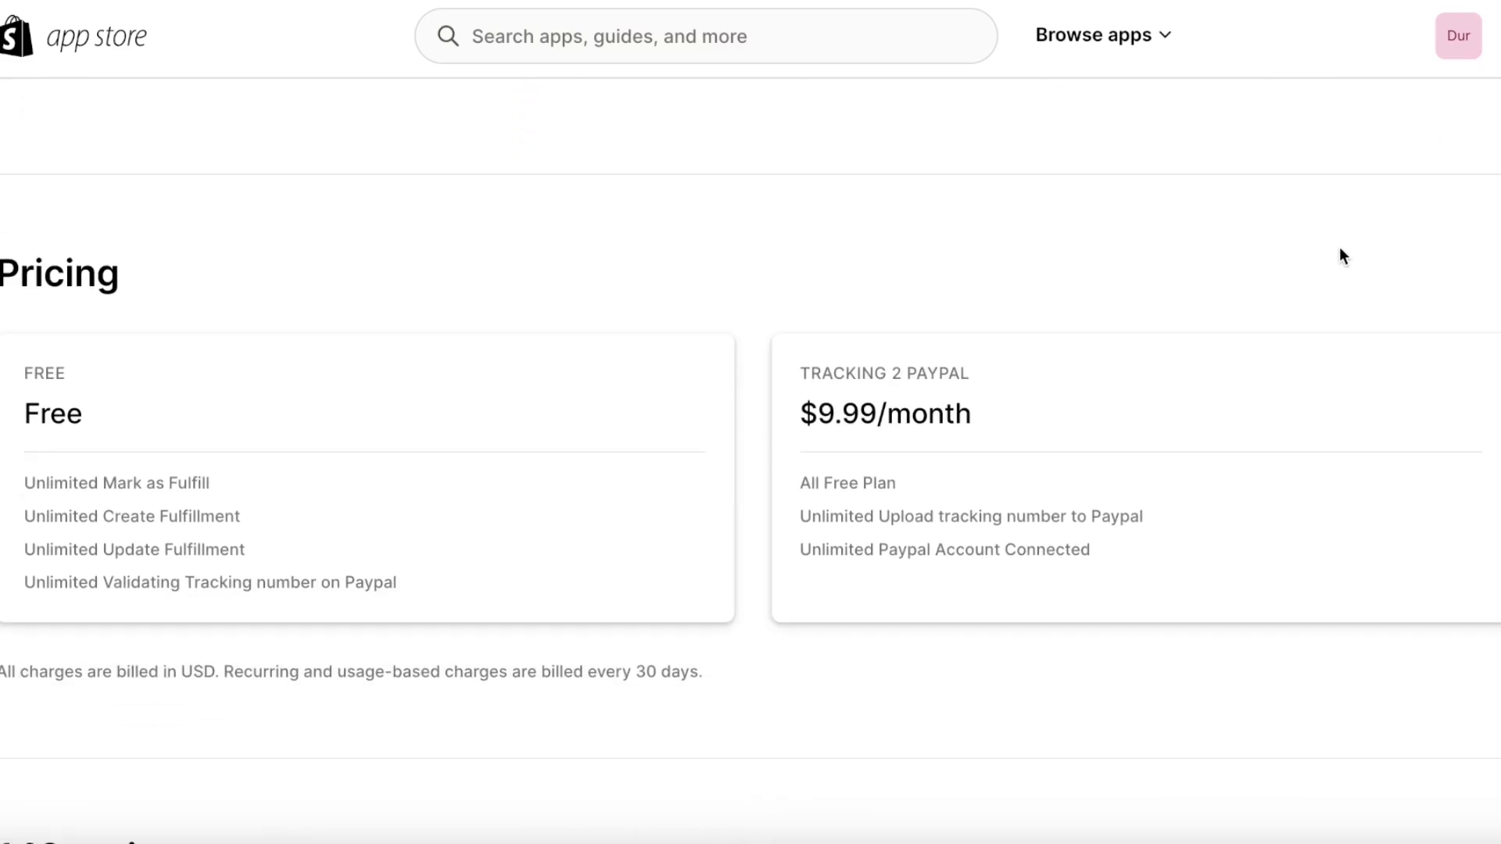
scroll(1339, 247, "up", 18)
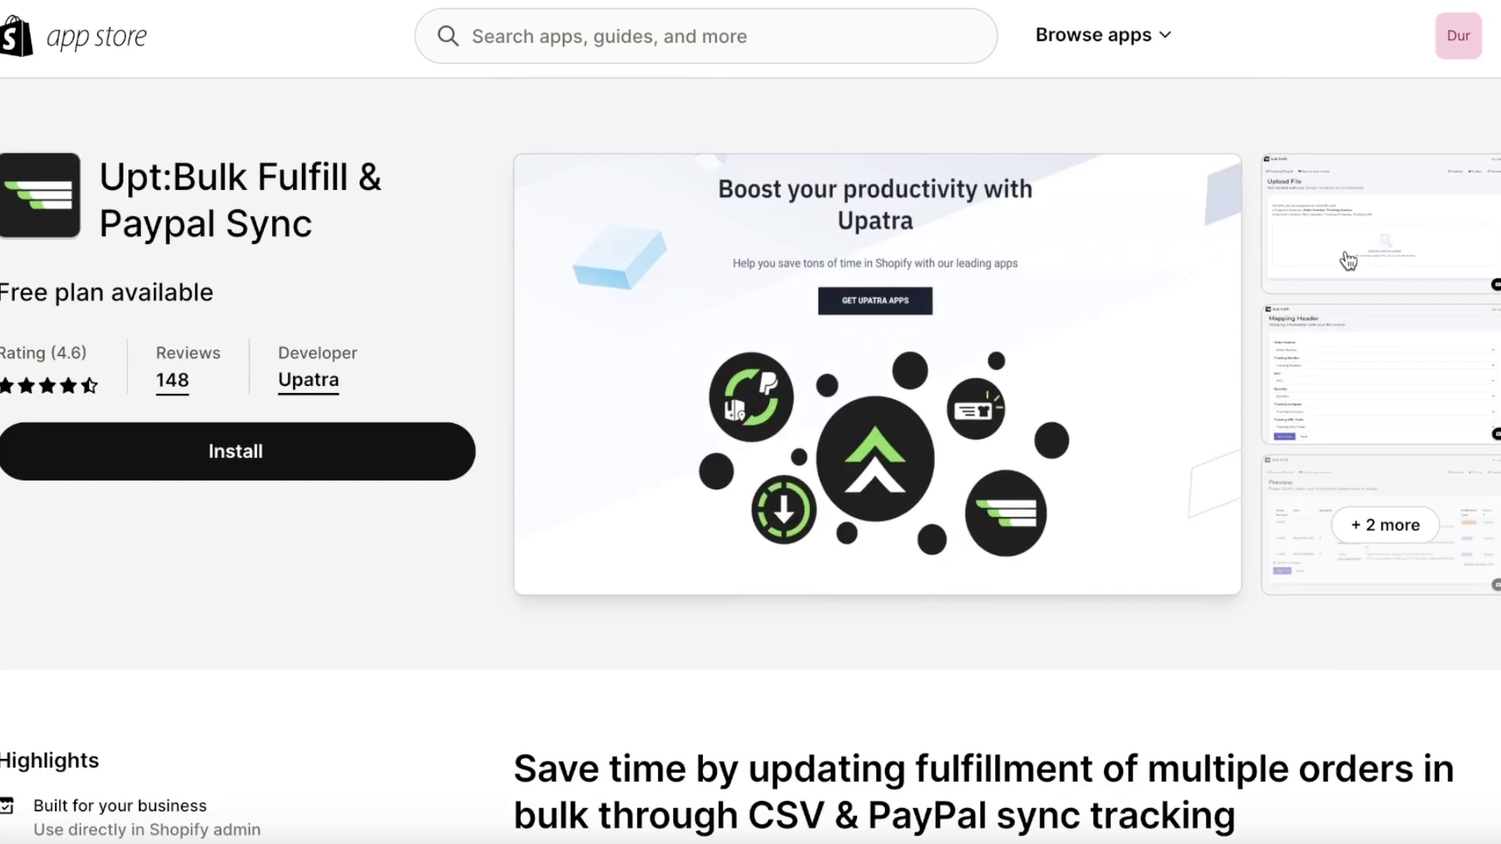
left_click(378, 457)
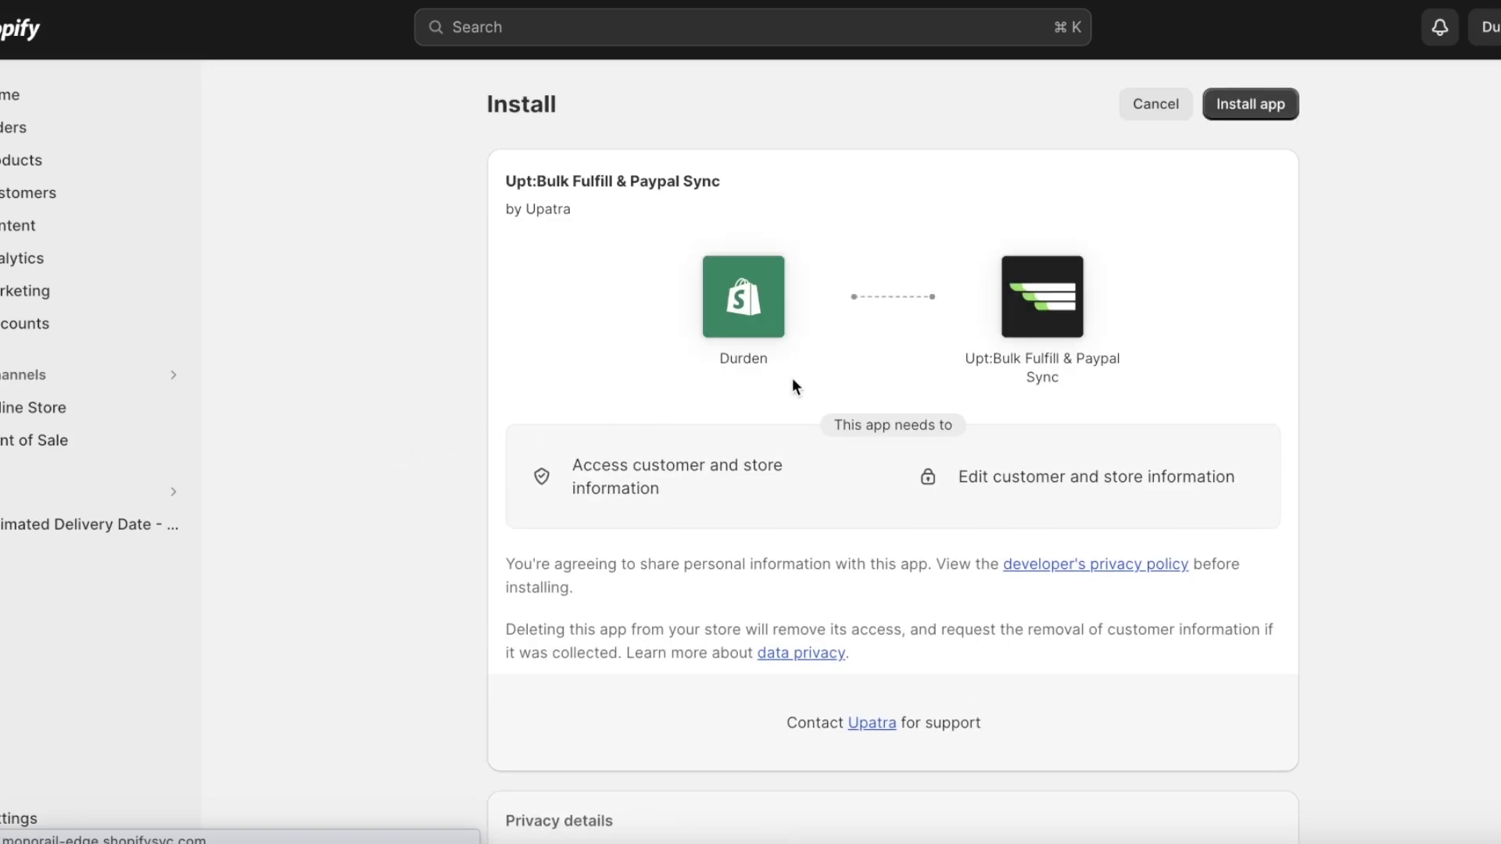
- Confirm installing Upt:Bulk Fulfill & Paypal Sync and pin it in the sidebar Apps list
left_click(1260, 103)
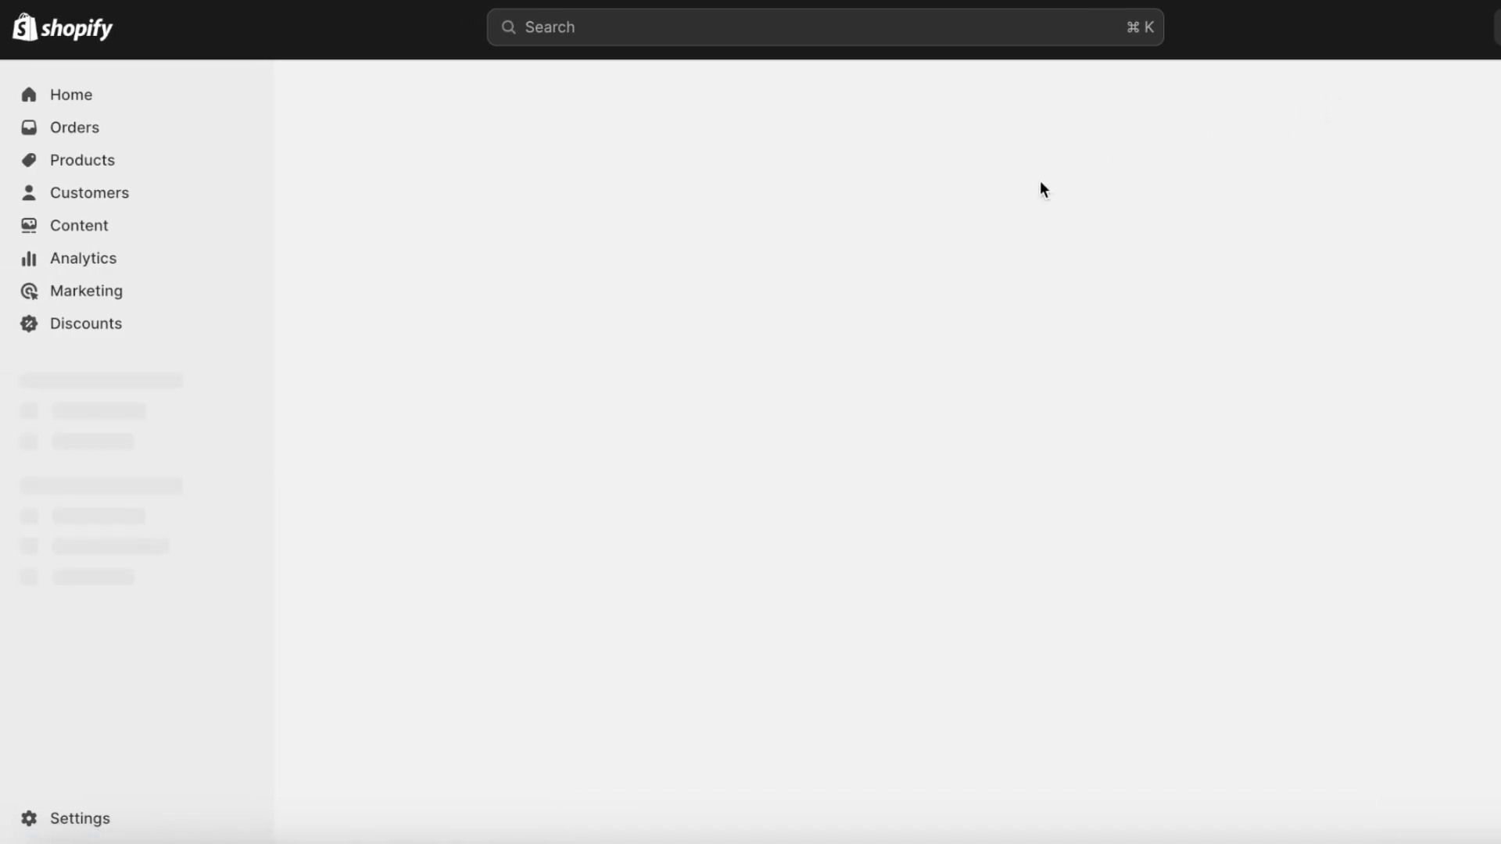
left_click(244, 576)
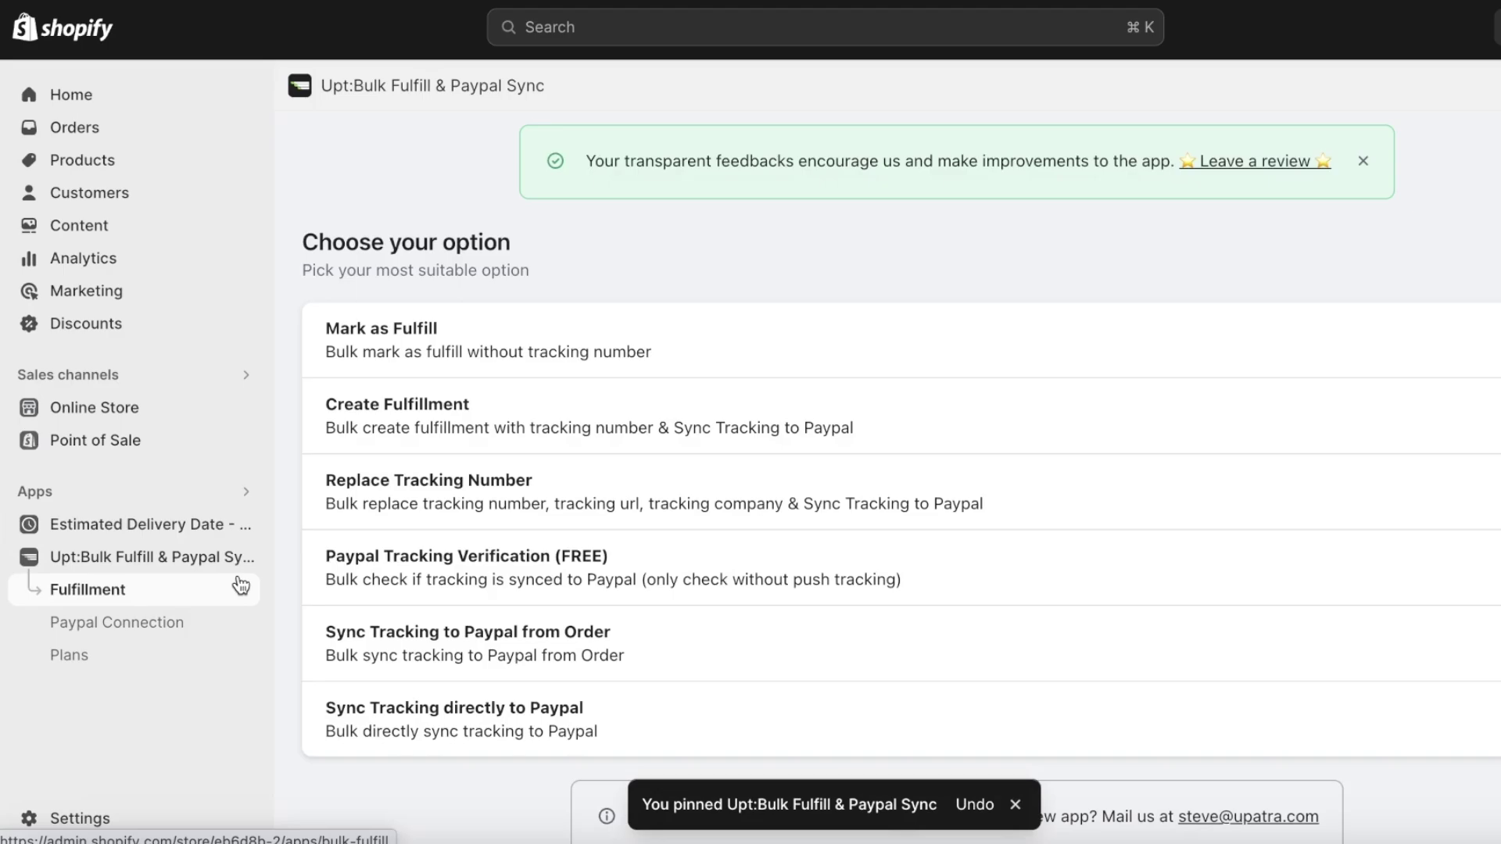
- Open the app's Paypal Connection page and start connecting a PayPal account
left_click(79, 630)
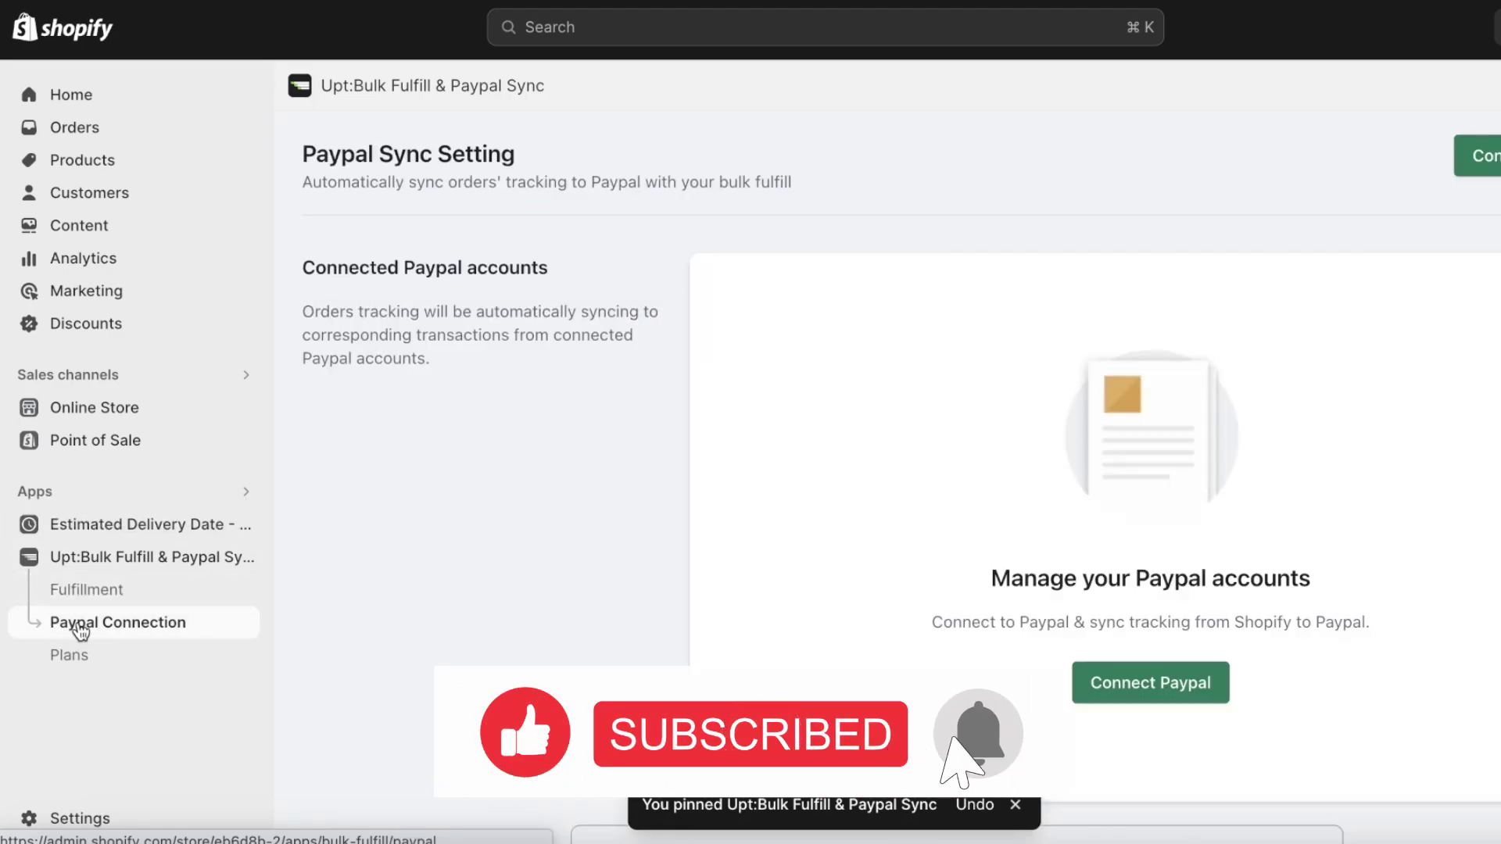
left_click(1159, 688)
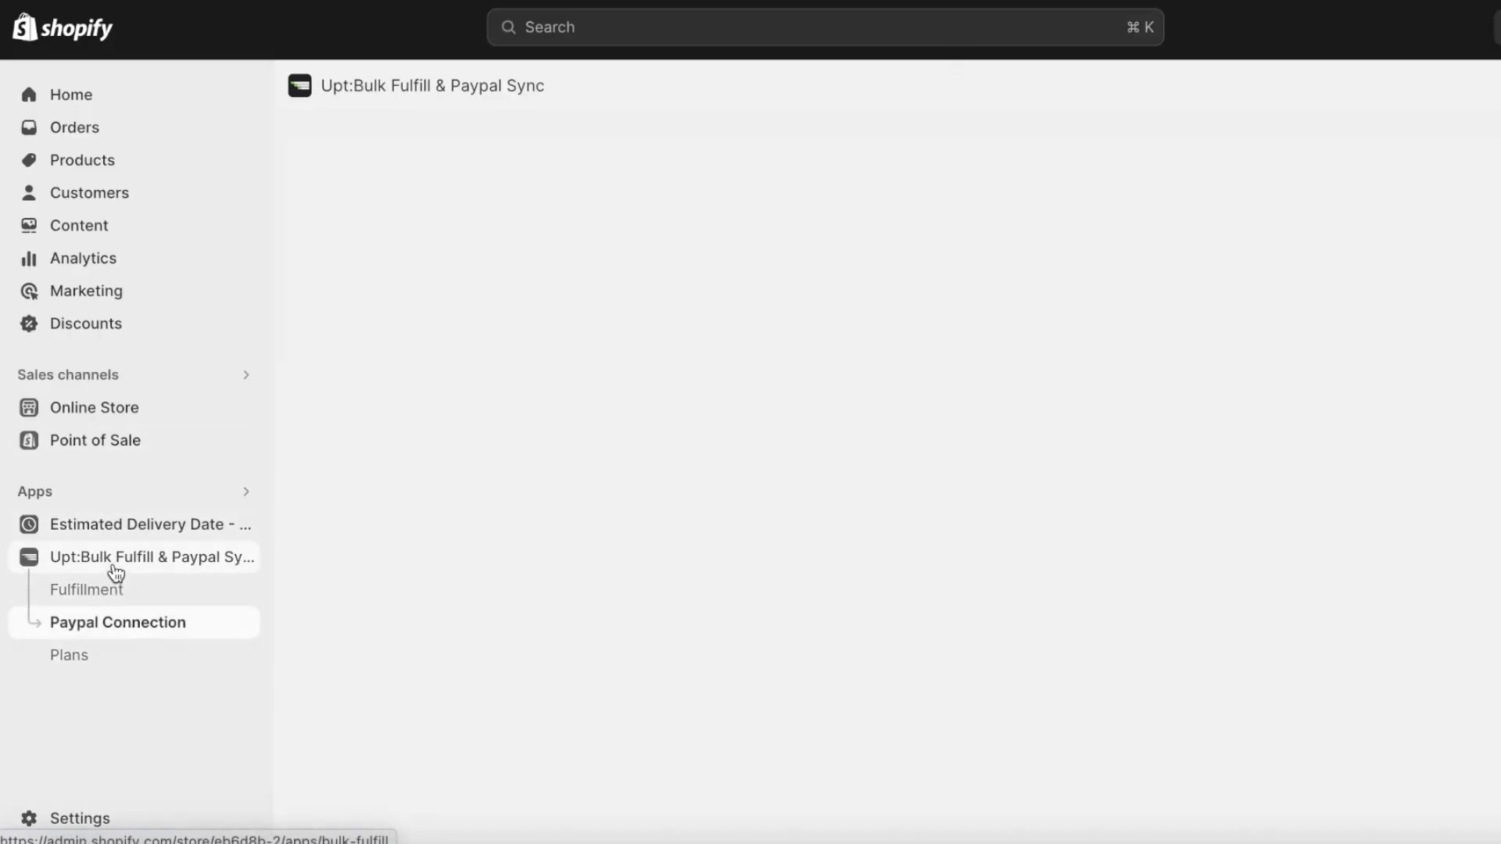
- Go back to the app's fulfillment options and open the Sync Tracking to Paypal from Order workflow
left_click(116, 573)
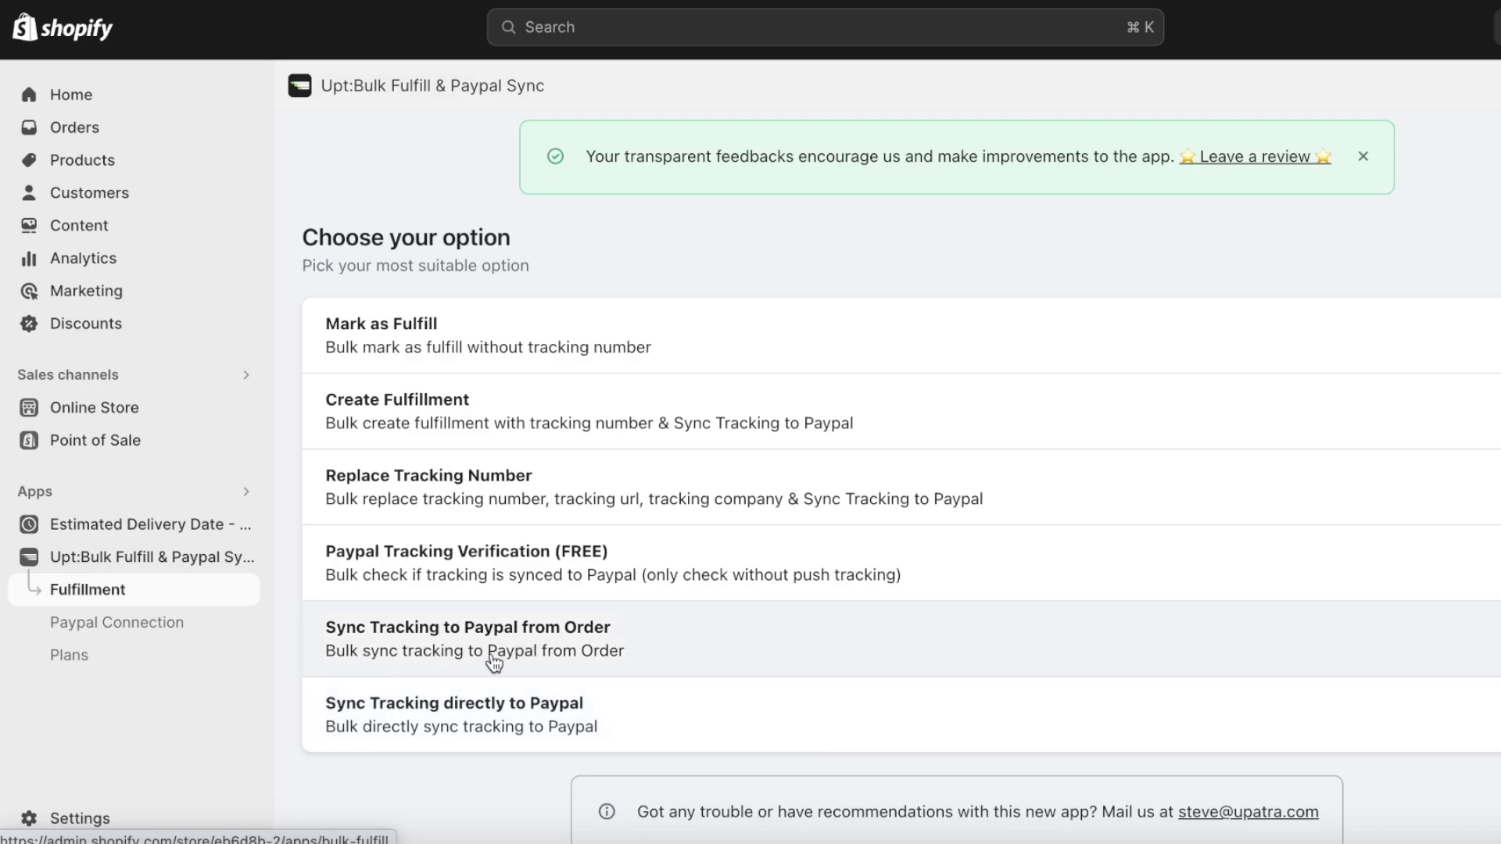
scroll(567, 661, "down", 1)
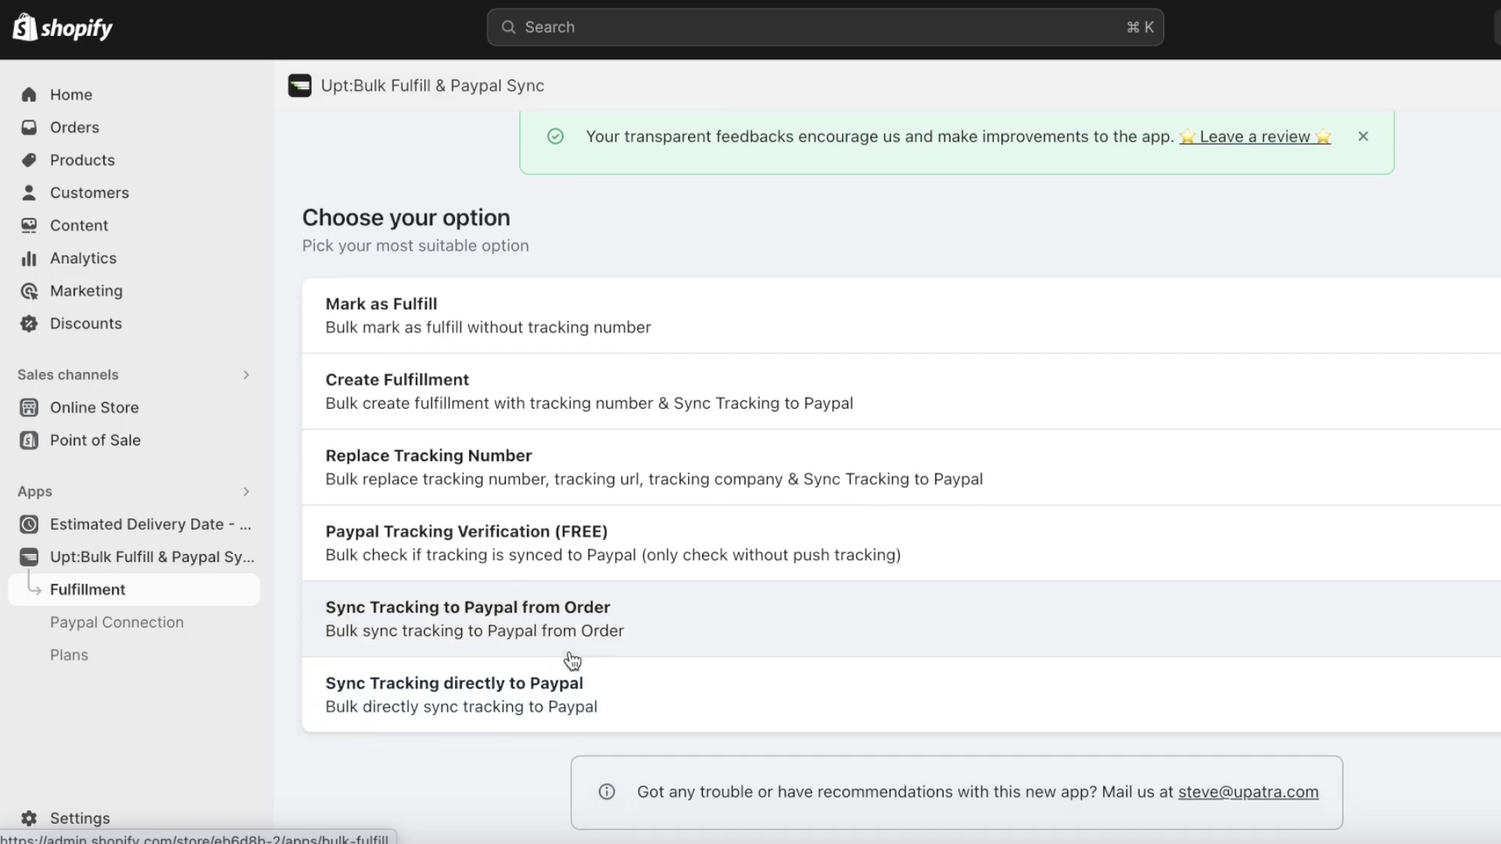
left_click(572, 662)
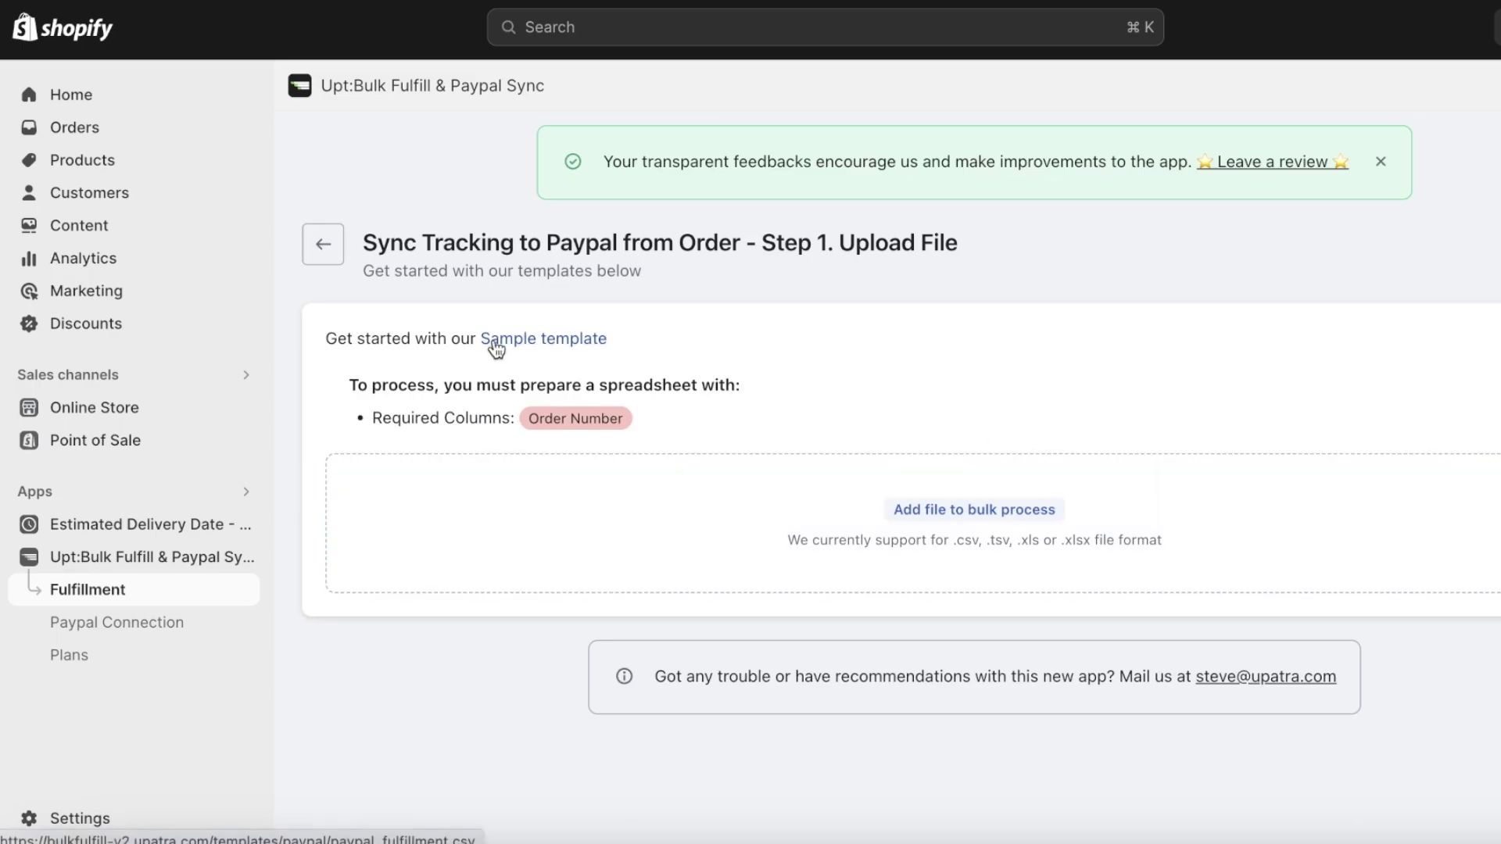
- Download the sample template paypal_fulfillment.csv, then return to the list of bulk fulfill options
left_click_drag(493, 348, 566, 342)
left_click(567, 342)
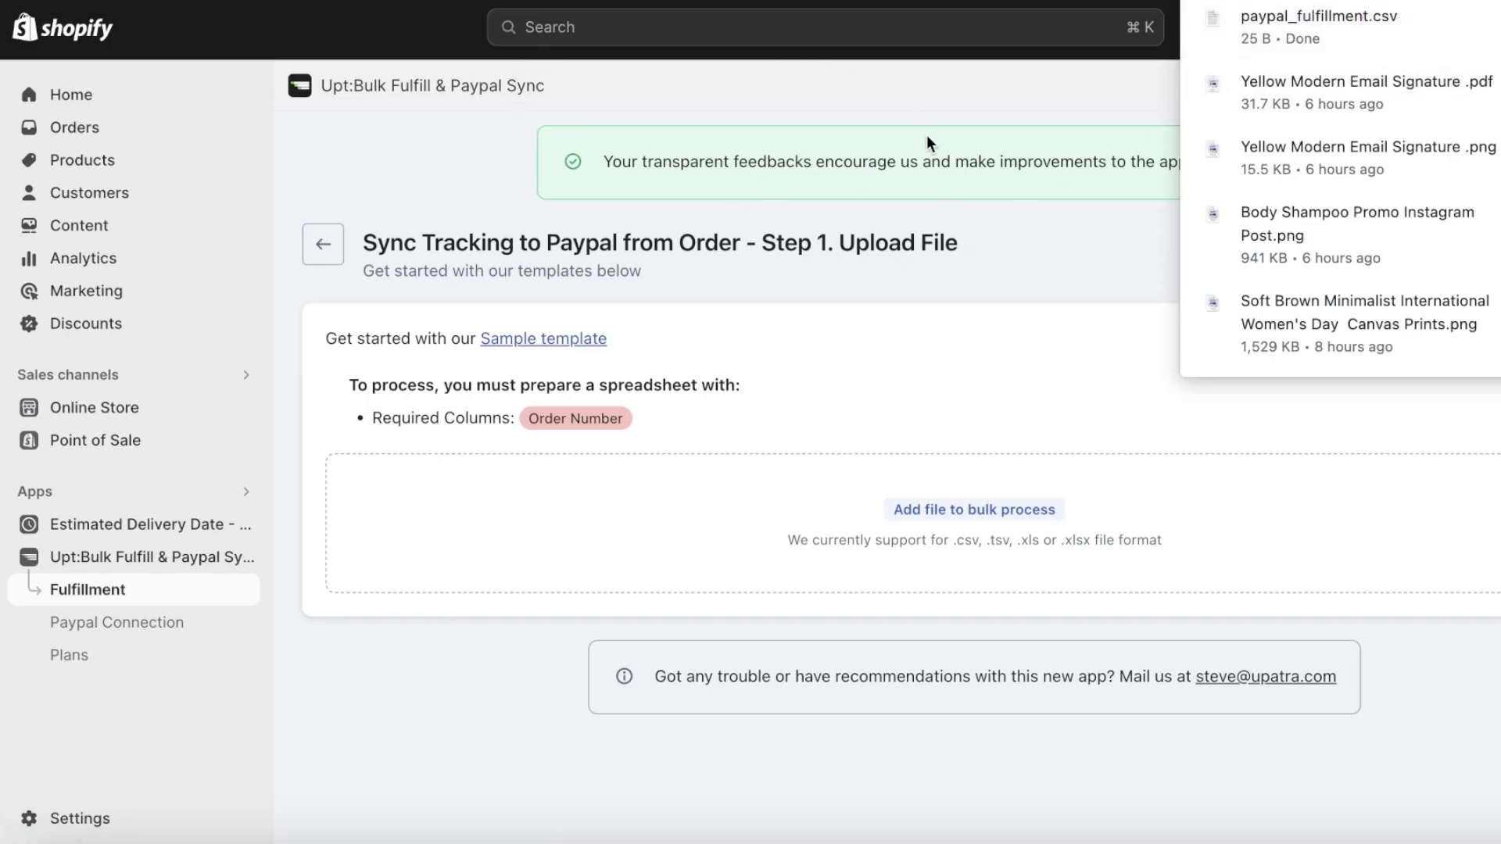
left_click(1466, 28)
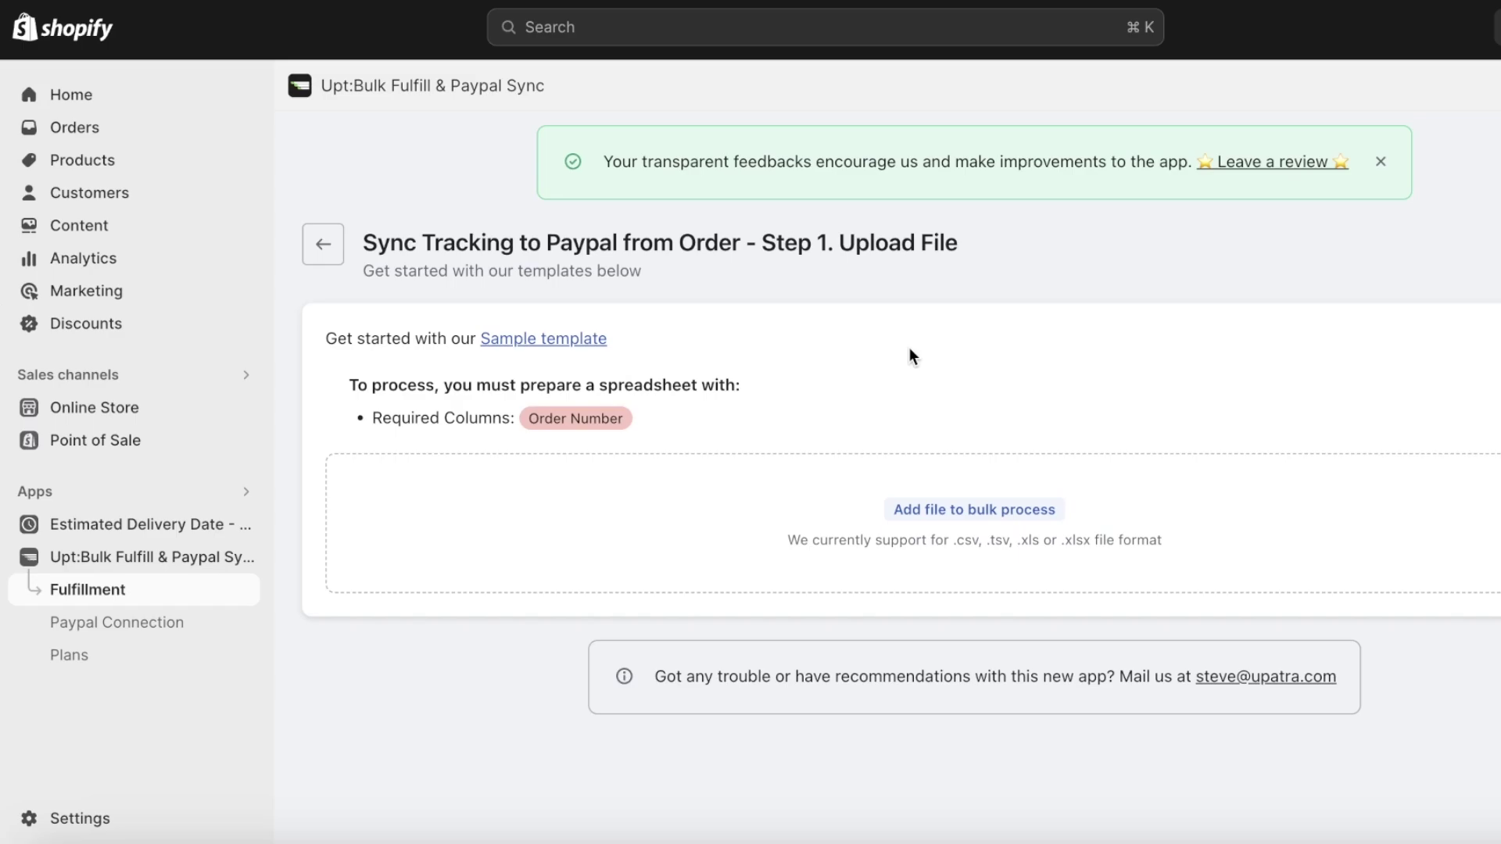
left_click(323, 244)
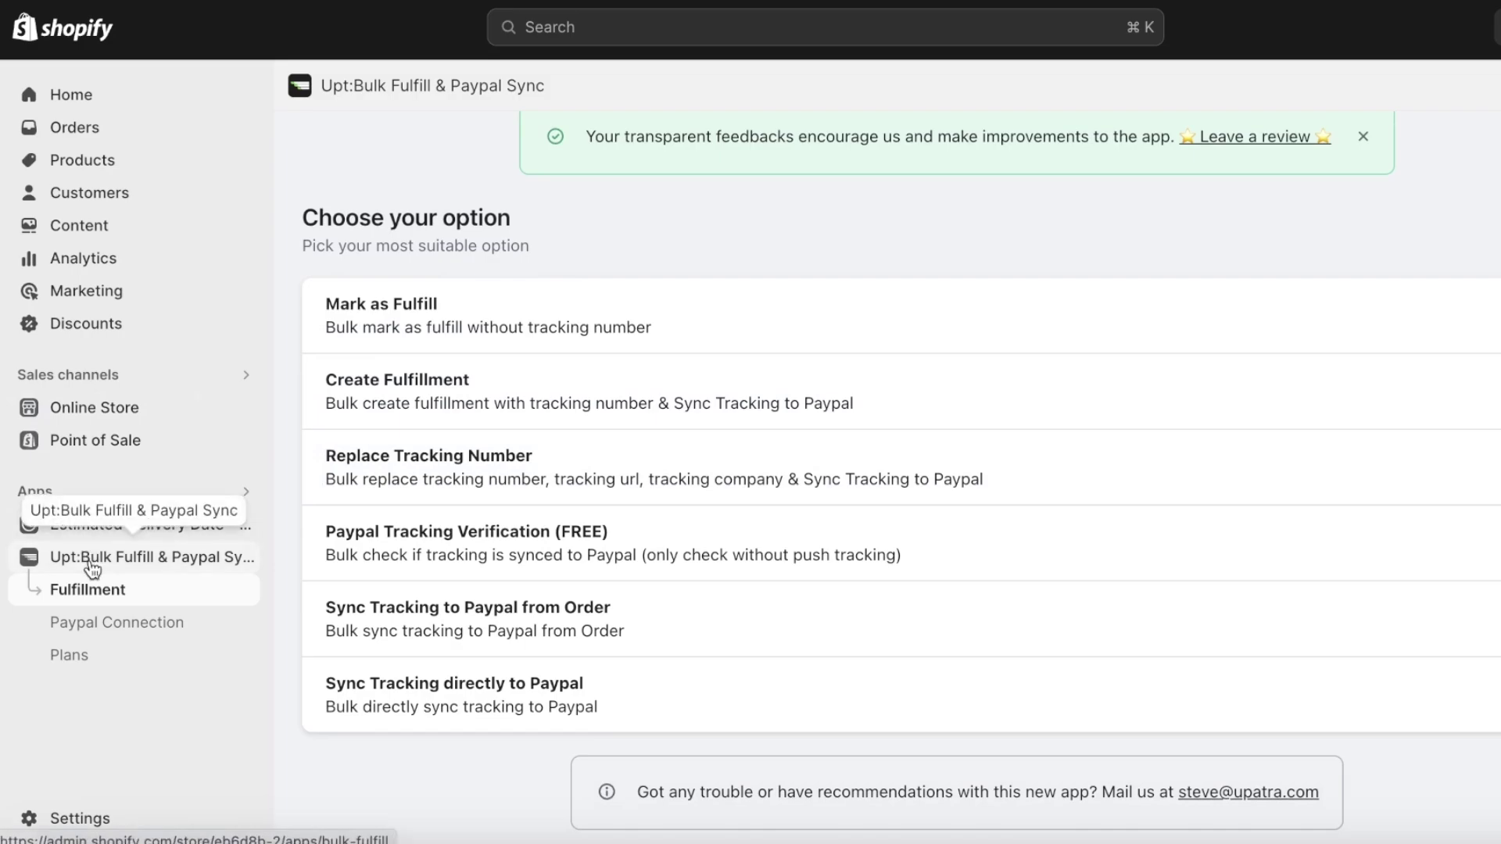
- Go from Online Store Themes to Products and open the Anon Tote product page
scroll(325, 560, "up", 1)
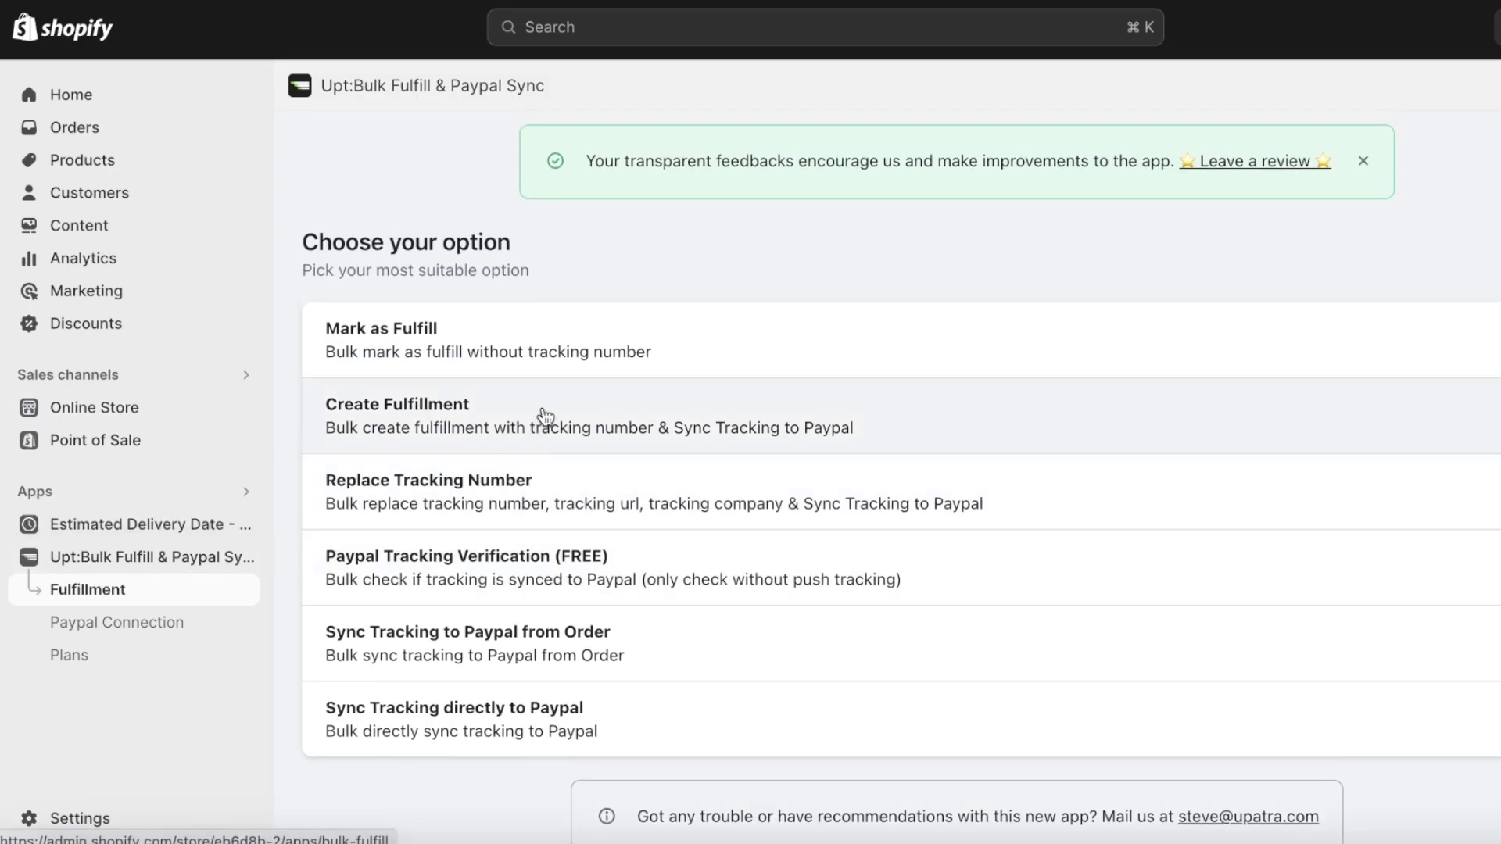
left_click(48, 418)
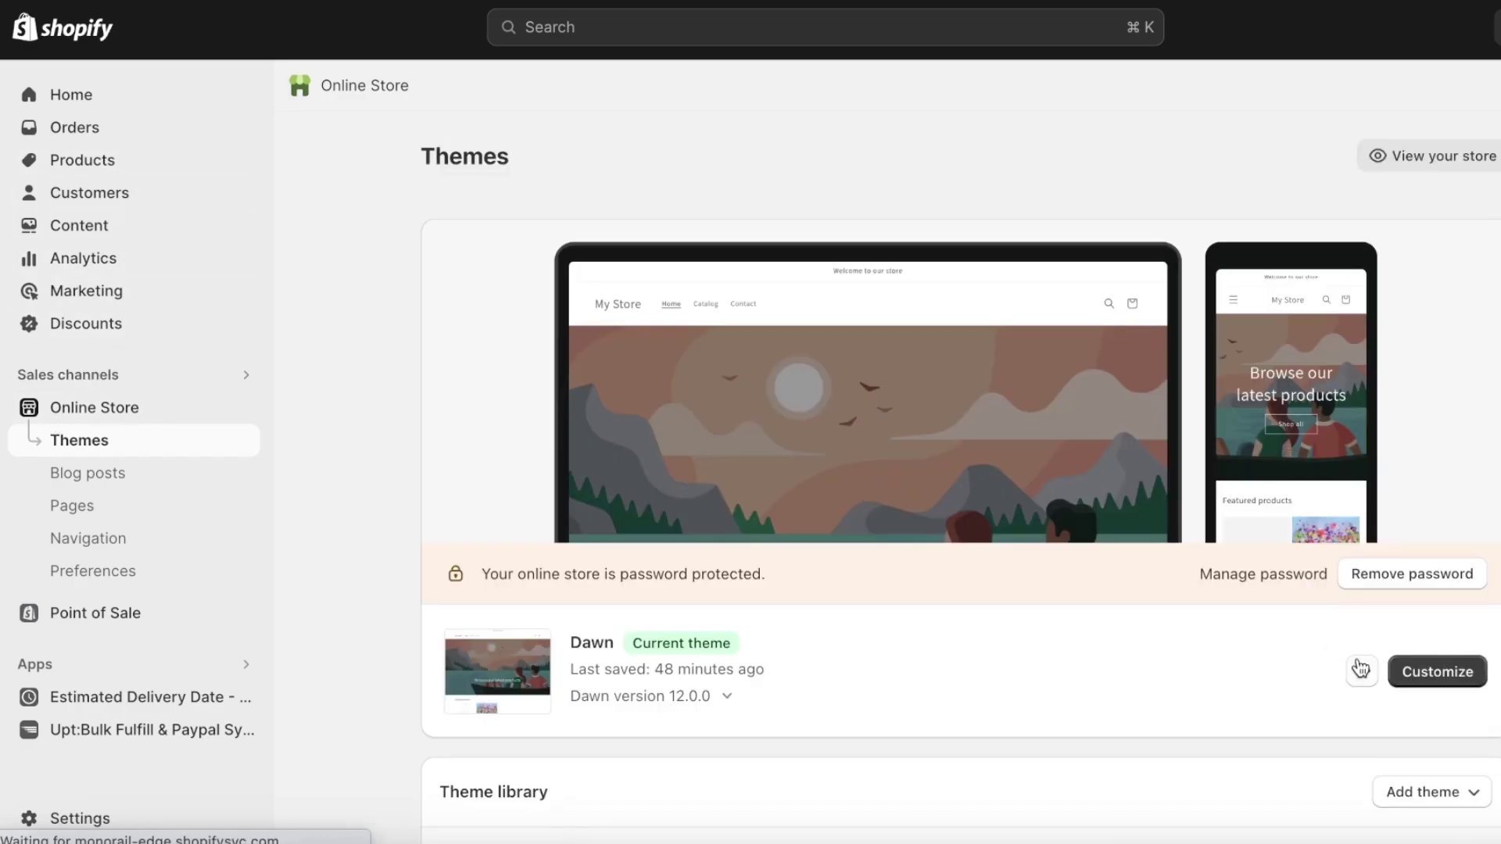
left_click(75, 165)
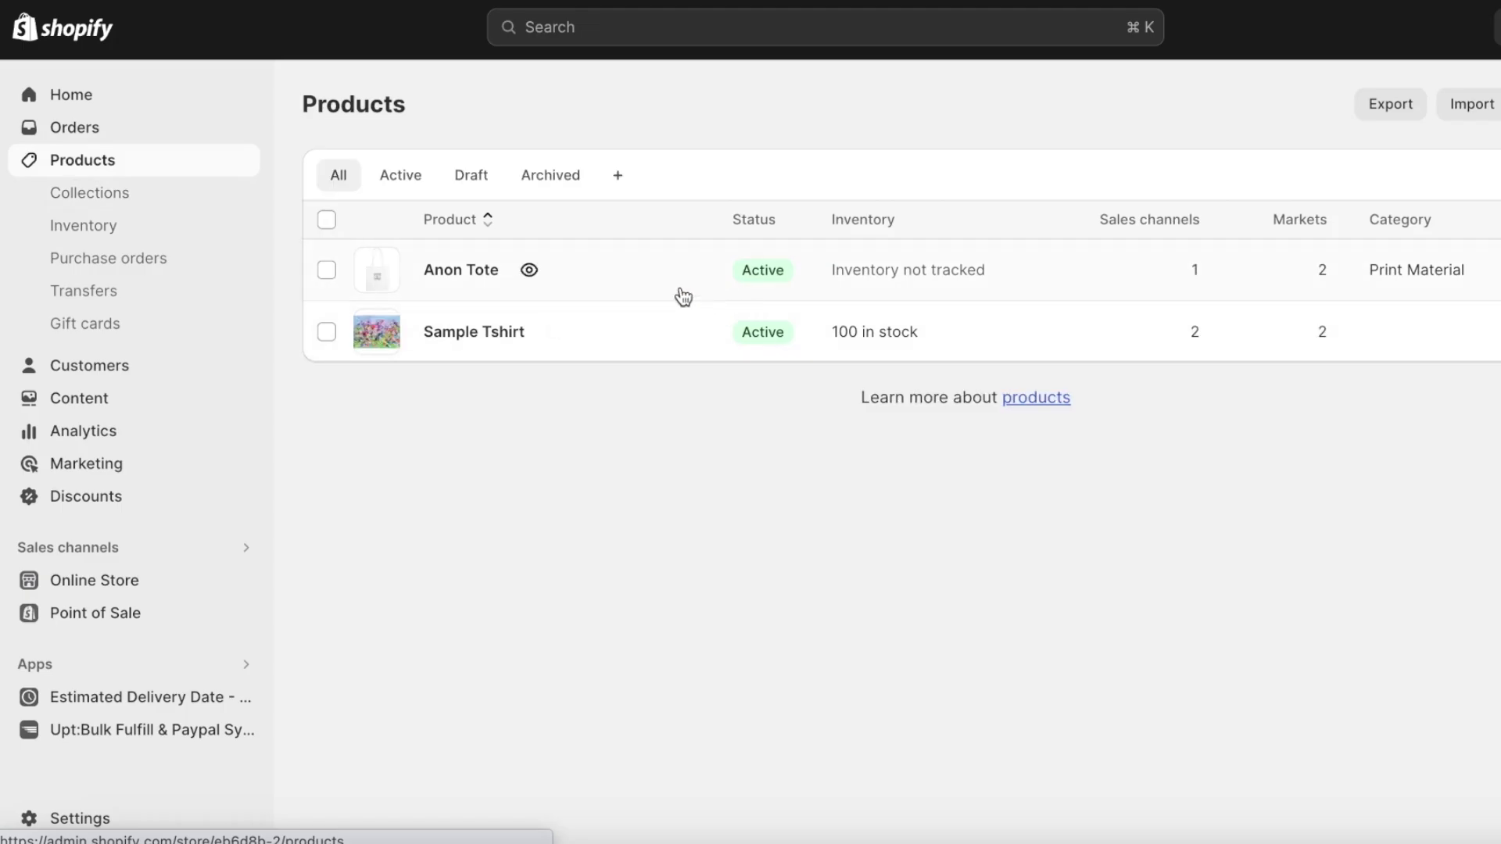
left_click(680, 295)
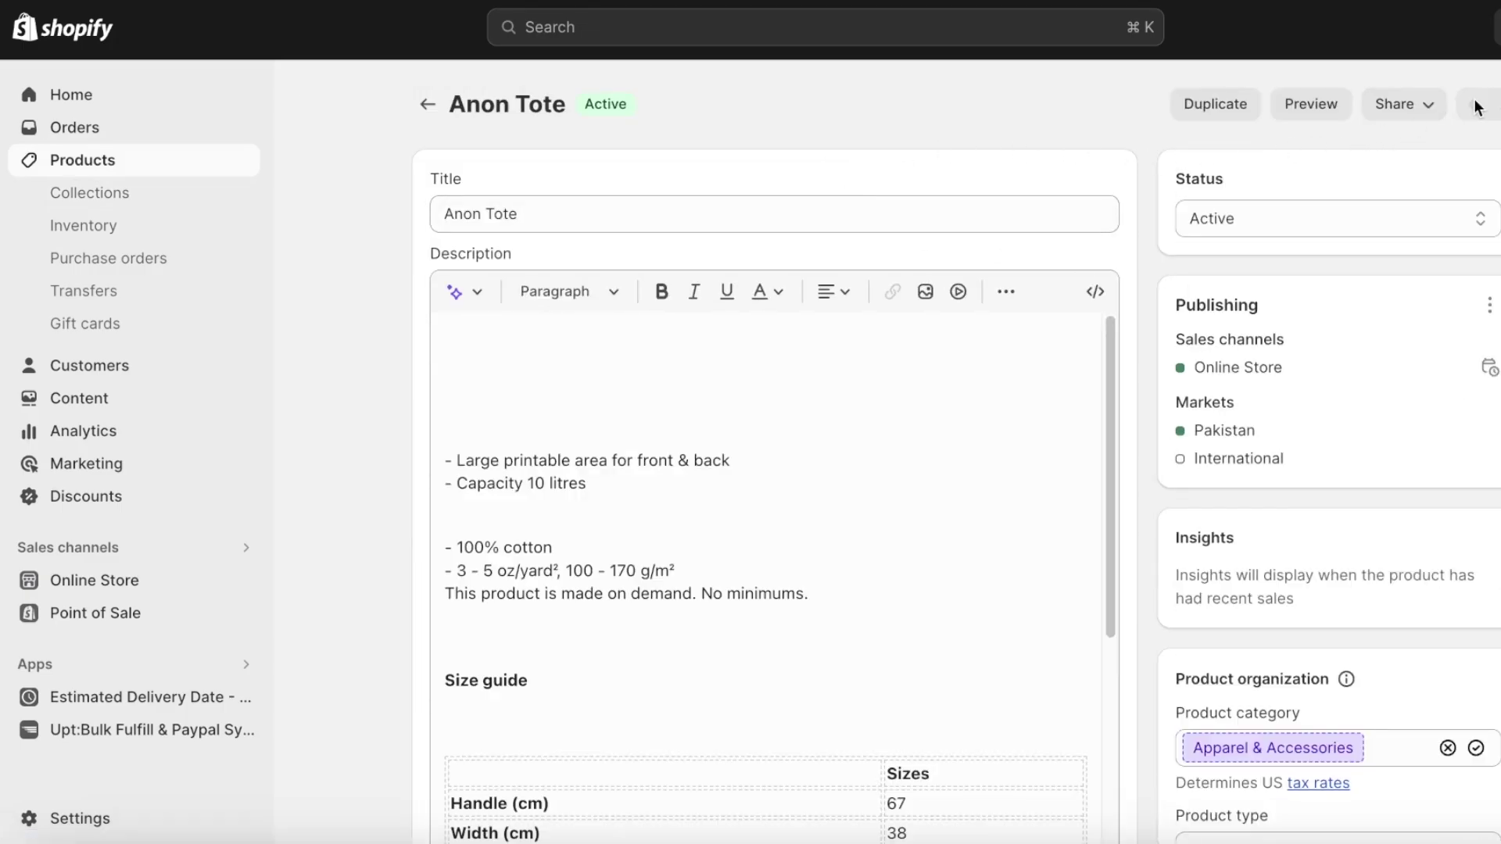
left_click(436, 104)
left_click(573, 275)
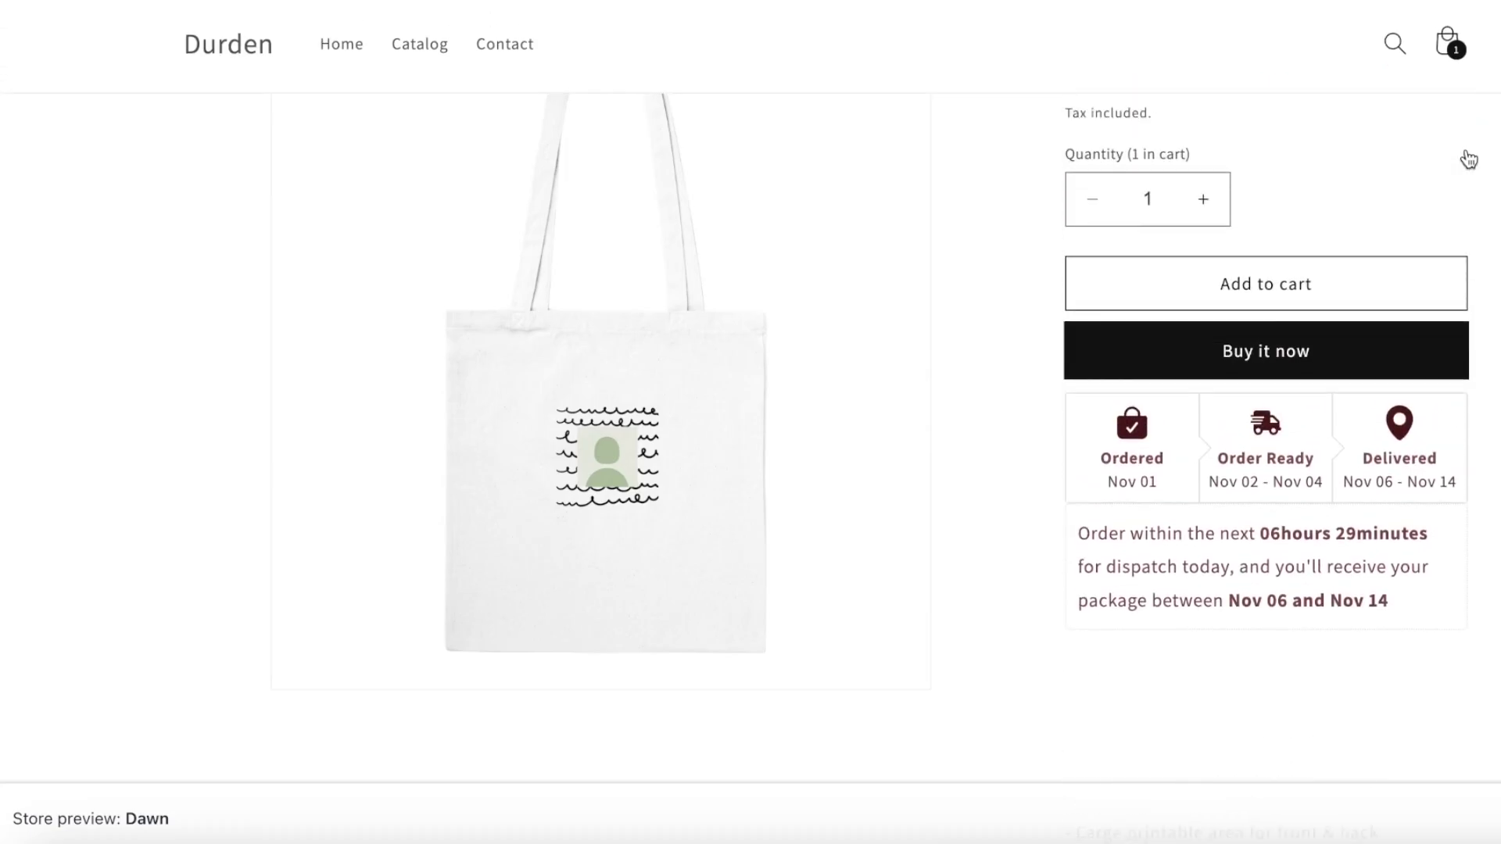
scroll(1033, 369, "up", 2)
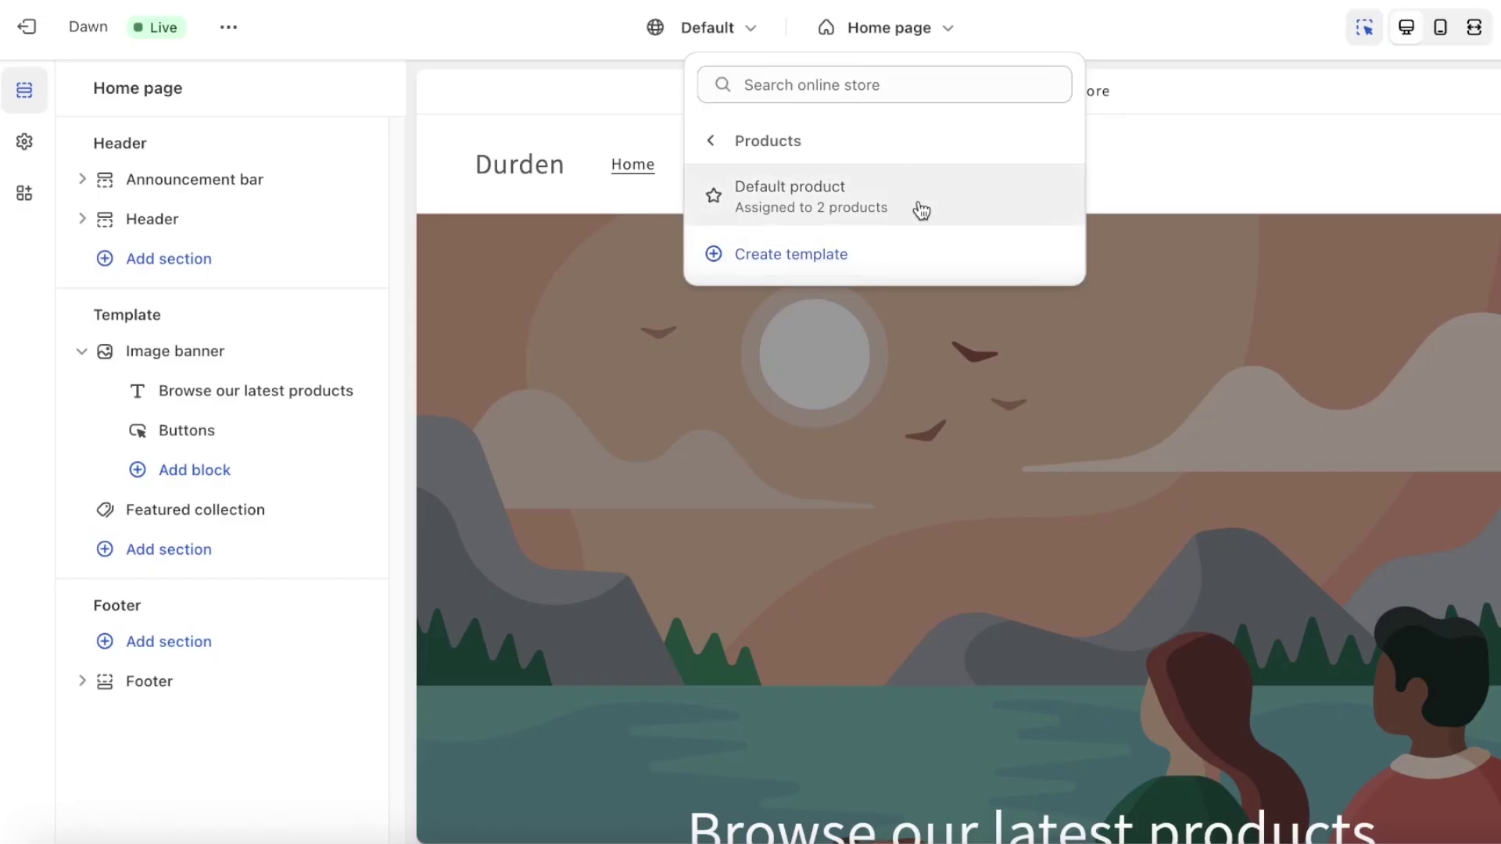
- Preview Anon Tote in the Default product template and check the theme's active App embeds
left_click(917, 208)
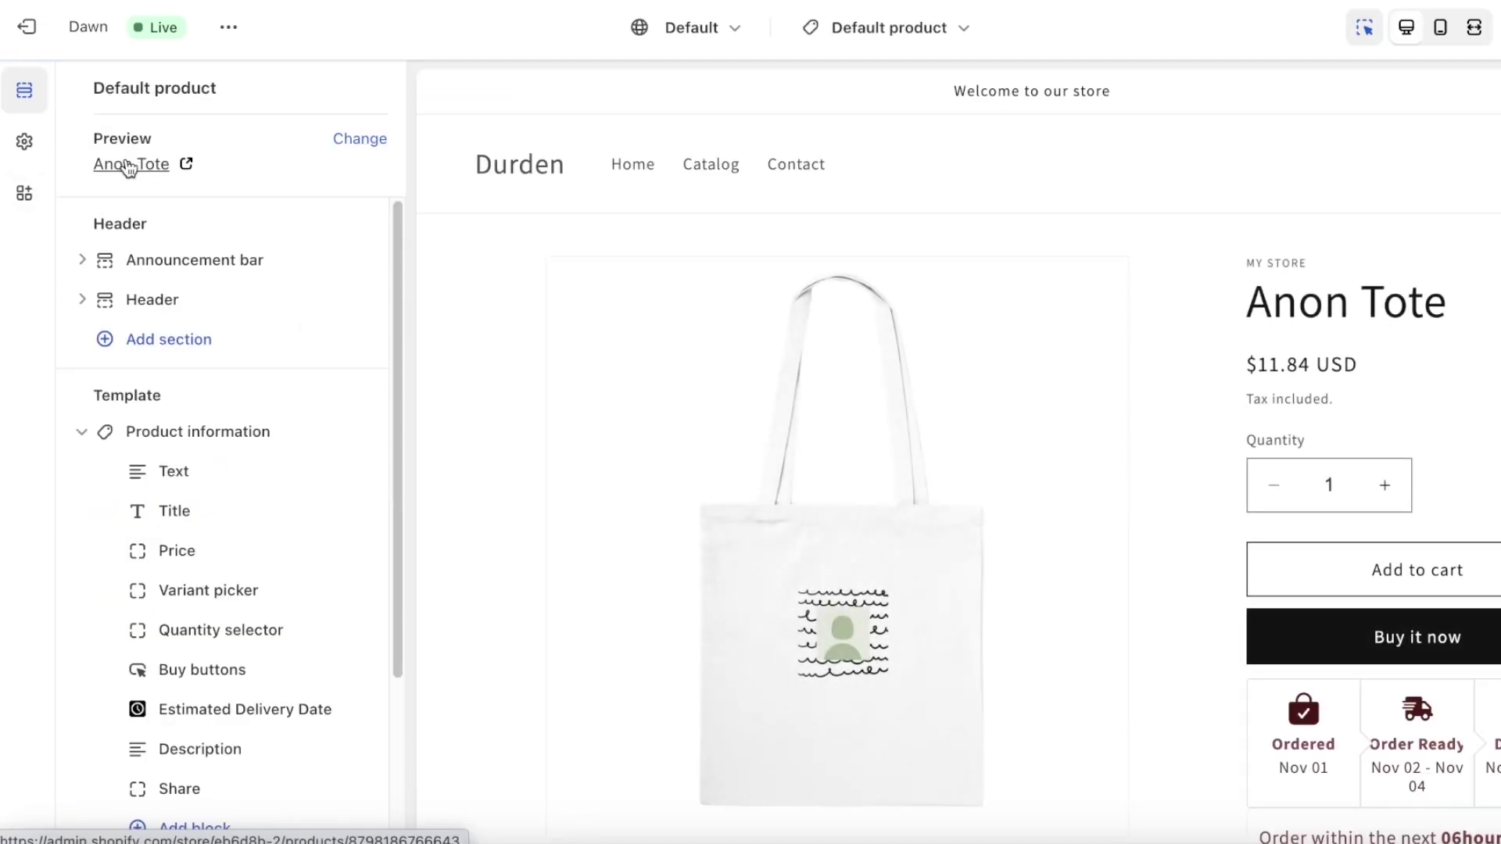
scroll(115, 255, "down", 1)
left_click(30, 202)
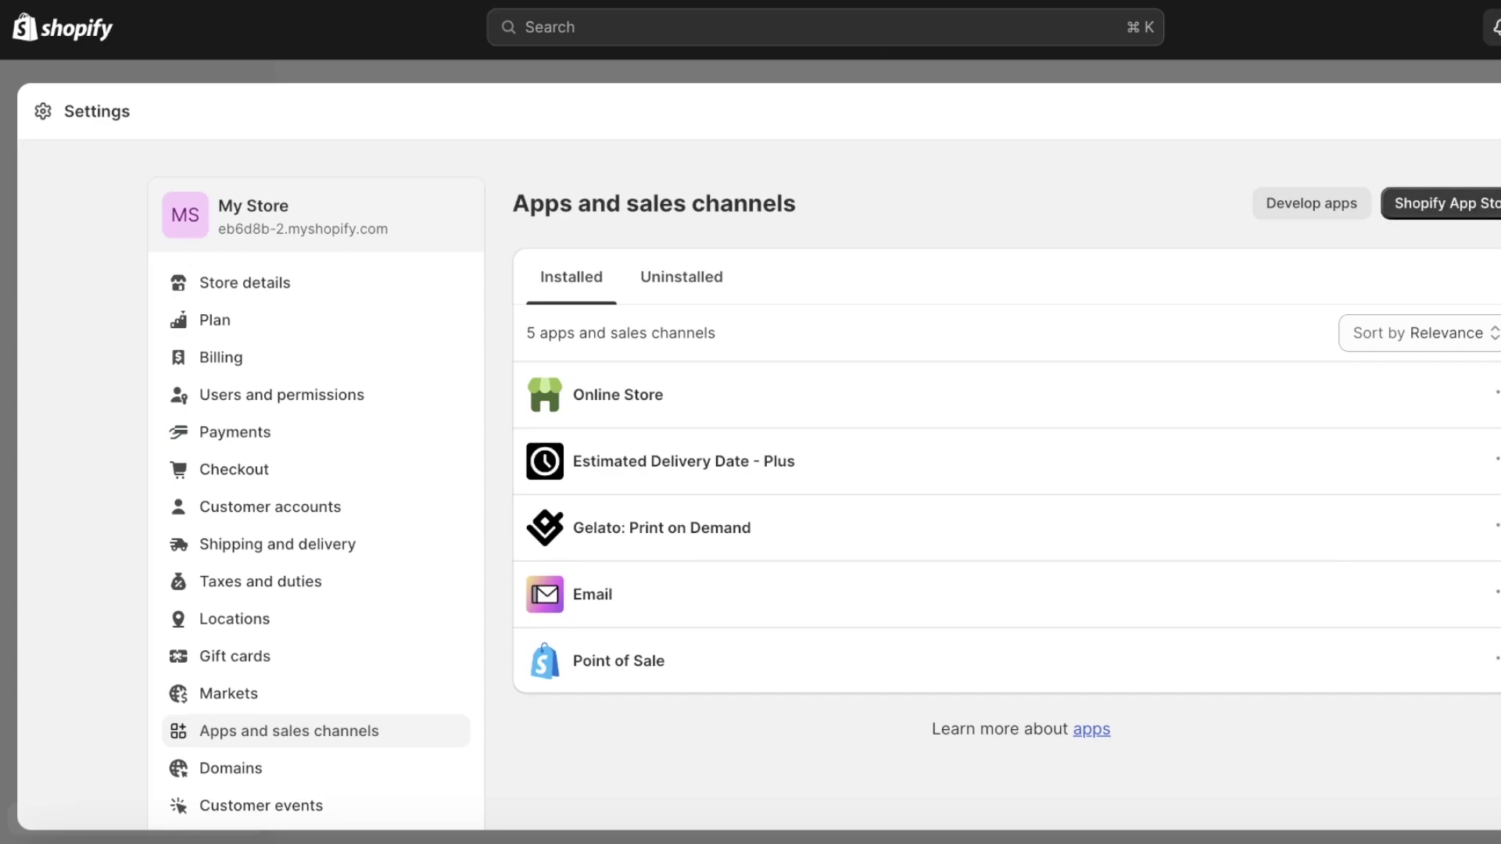
key("Escape")
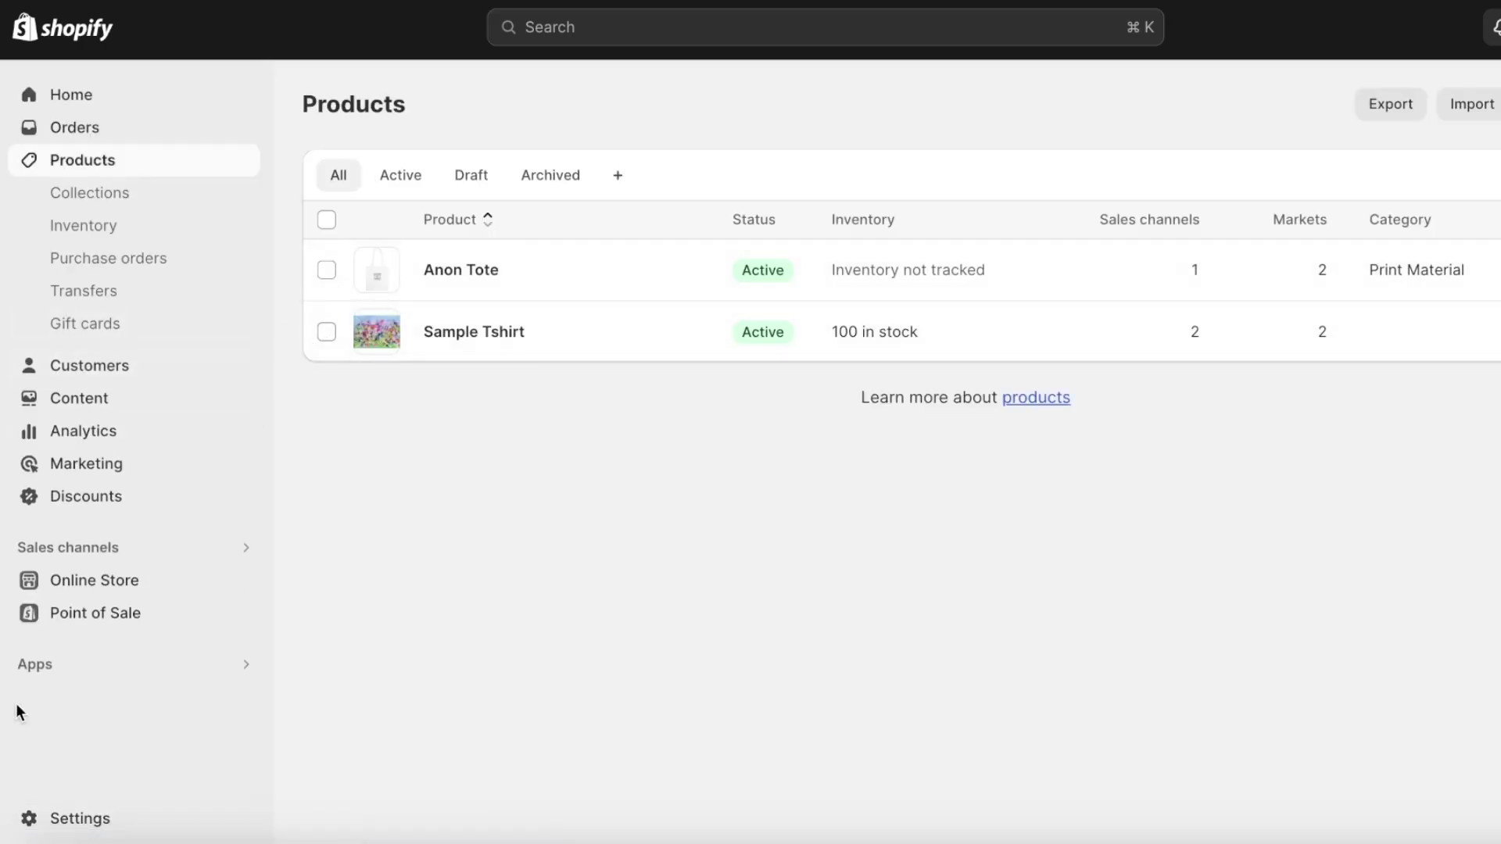
- Launch Upt:Bulk Fulfill & Paypal Sync from the installed apps and choose Sync Tracking to Paypal from Order
left_click(74, 614)
left_click(50, 603)
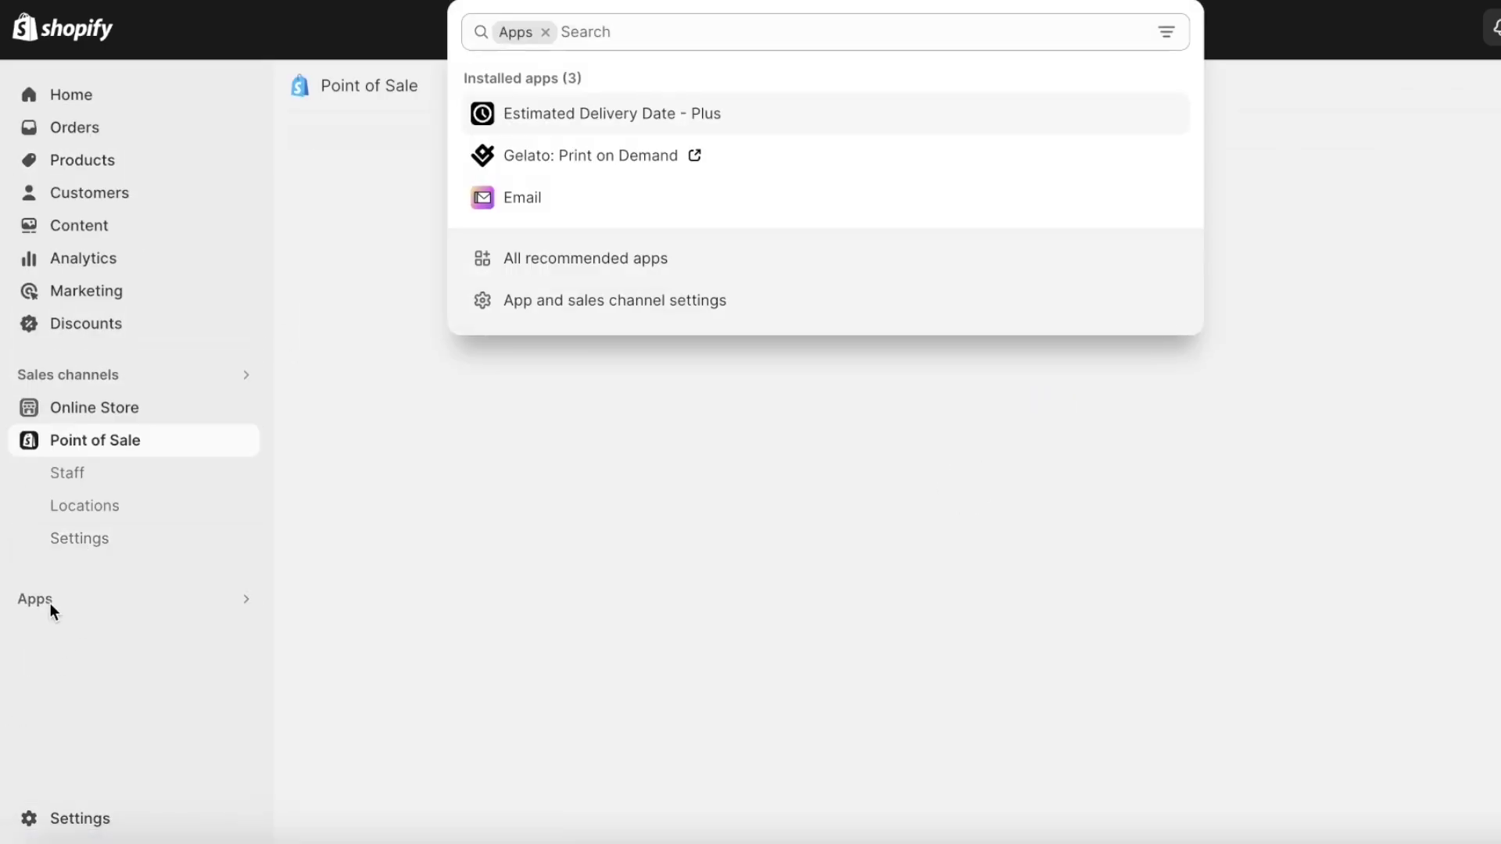
left_click(50, 603)
left_click(47, 598)
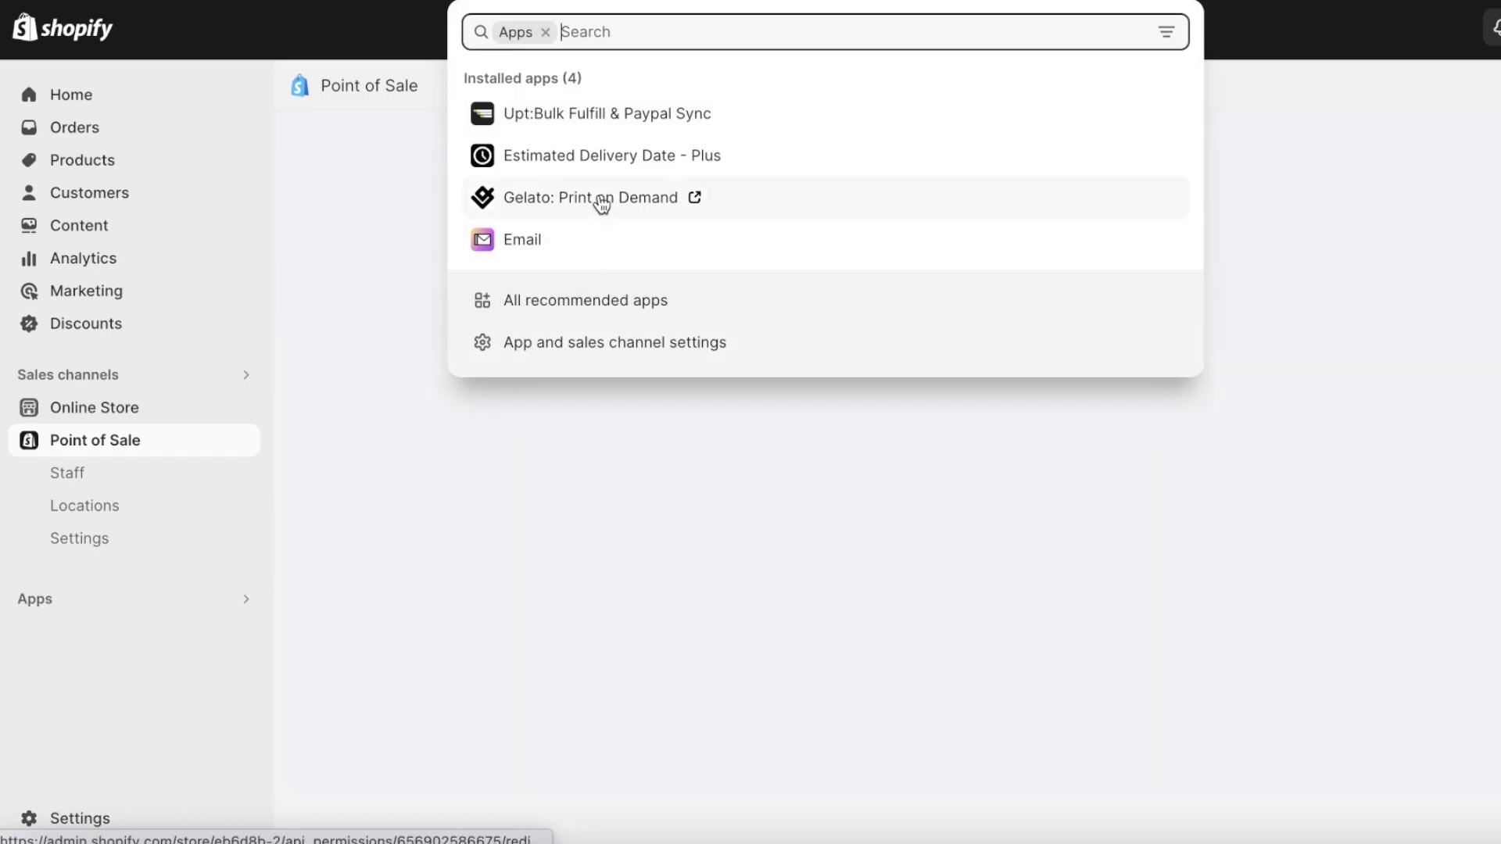
left_click(579, 121)
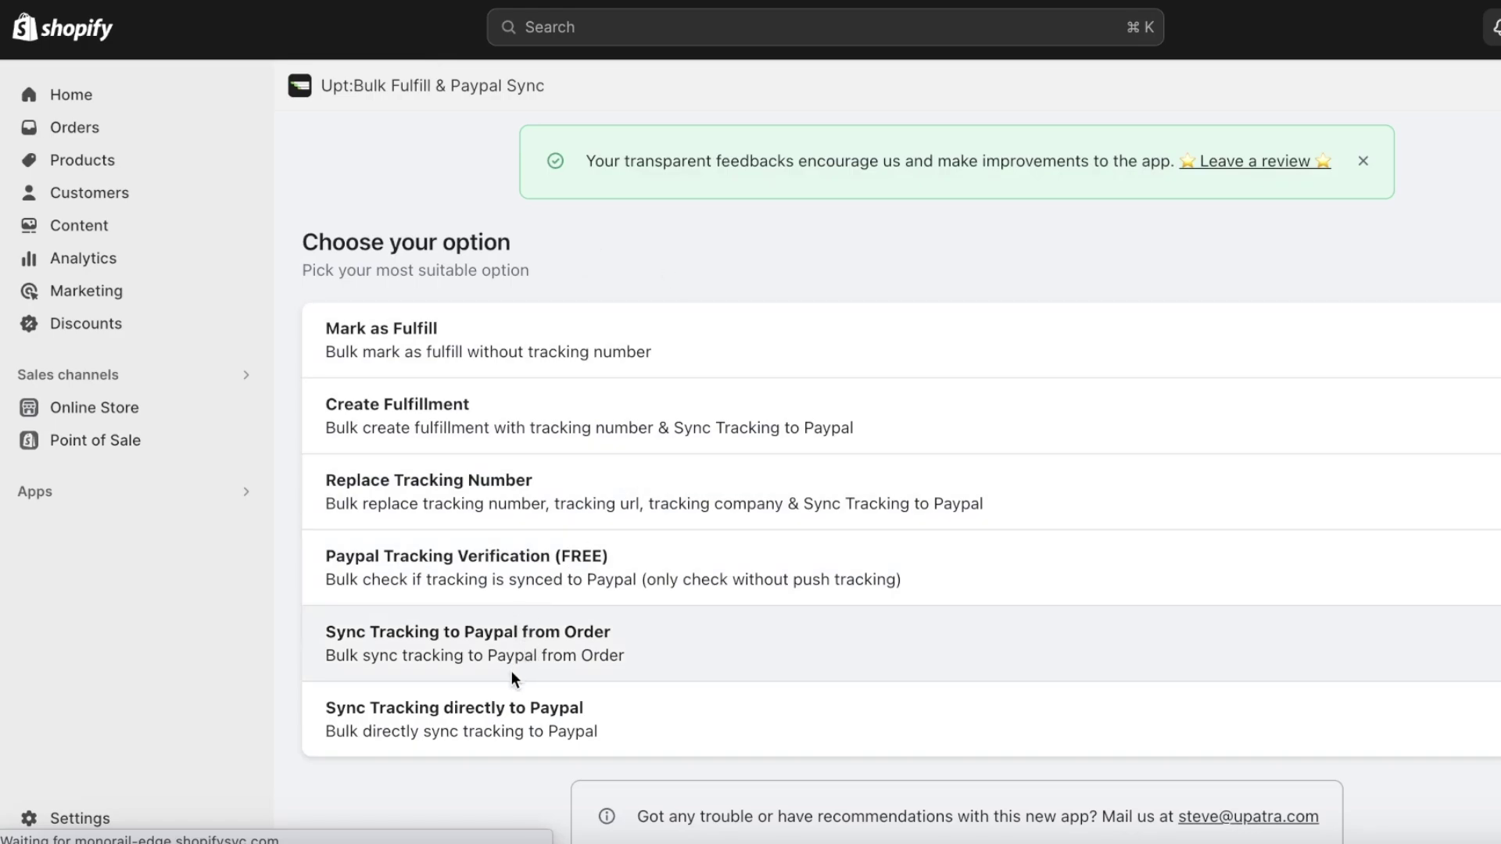
left_click(532, 652)
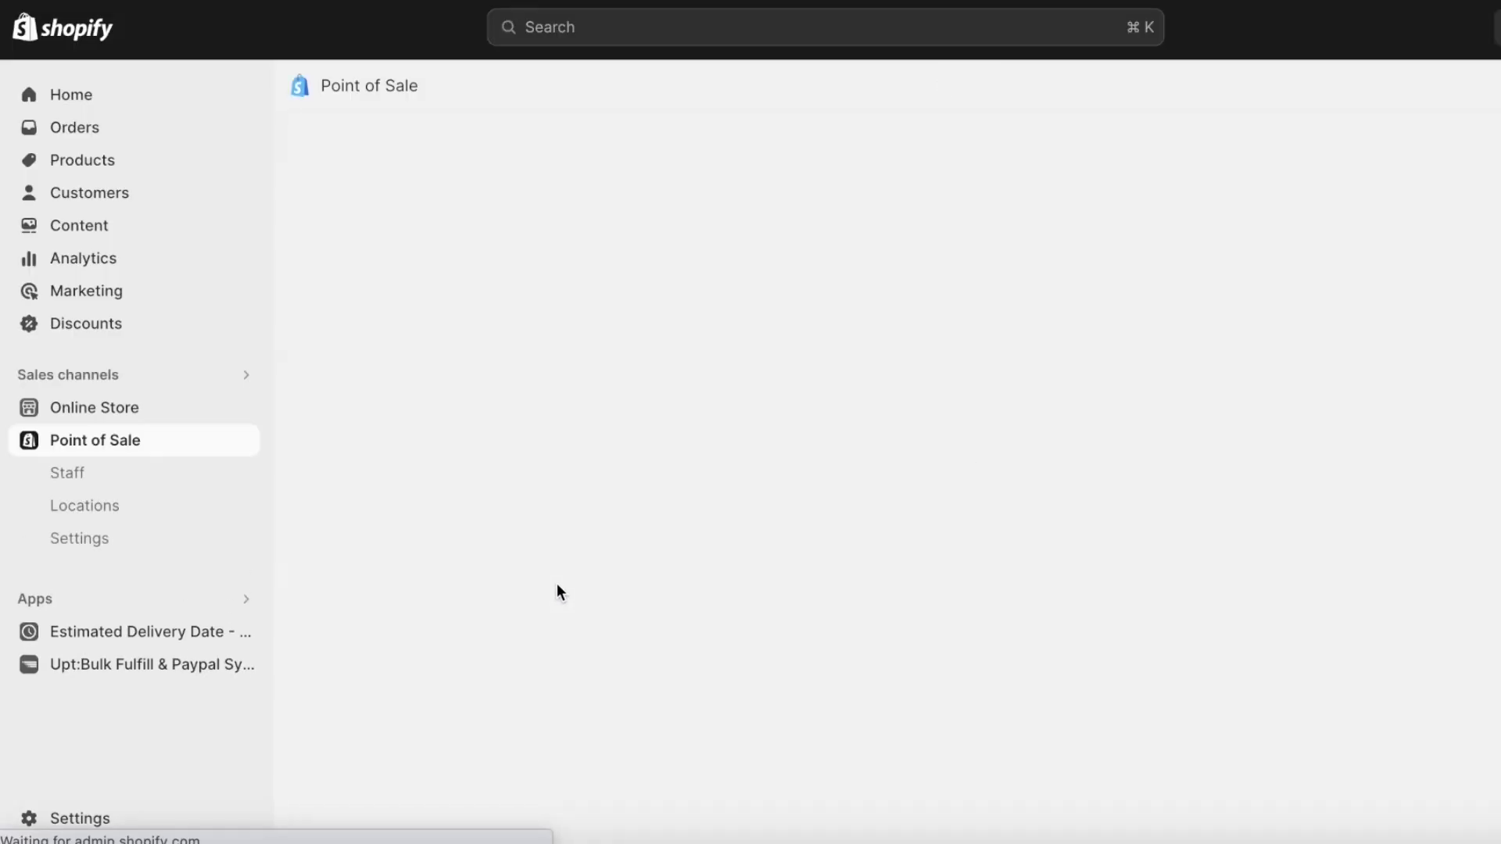
- Open the Upt:Bulk Fulfill & Paypal Sync Fulfillment page from the sidebar Apps section
left_click(191, 662)
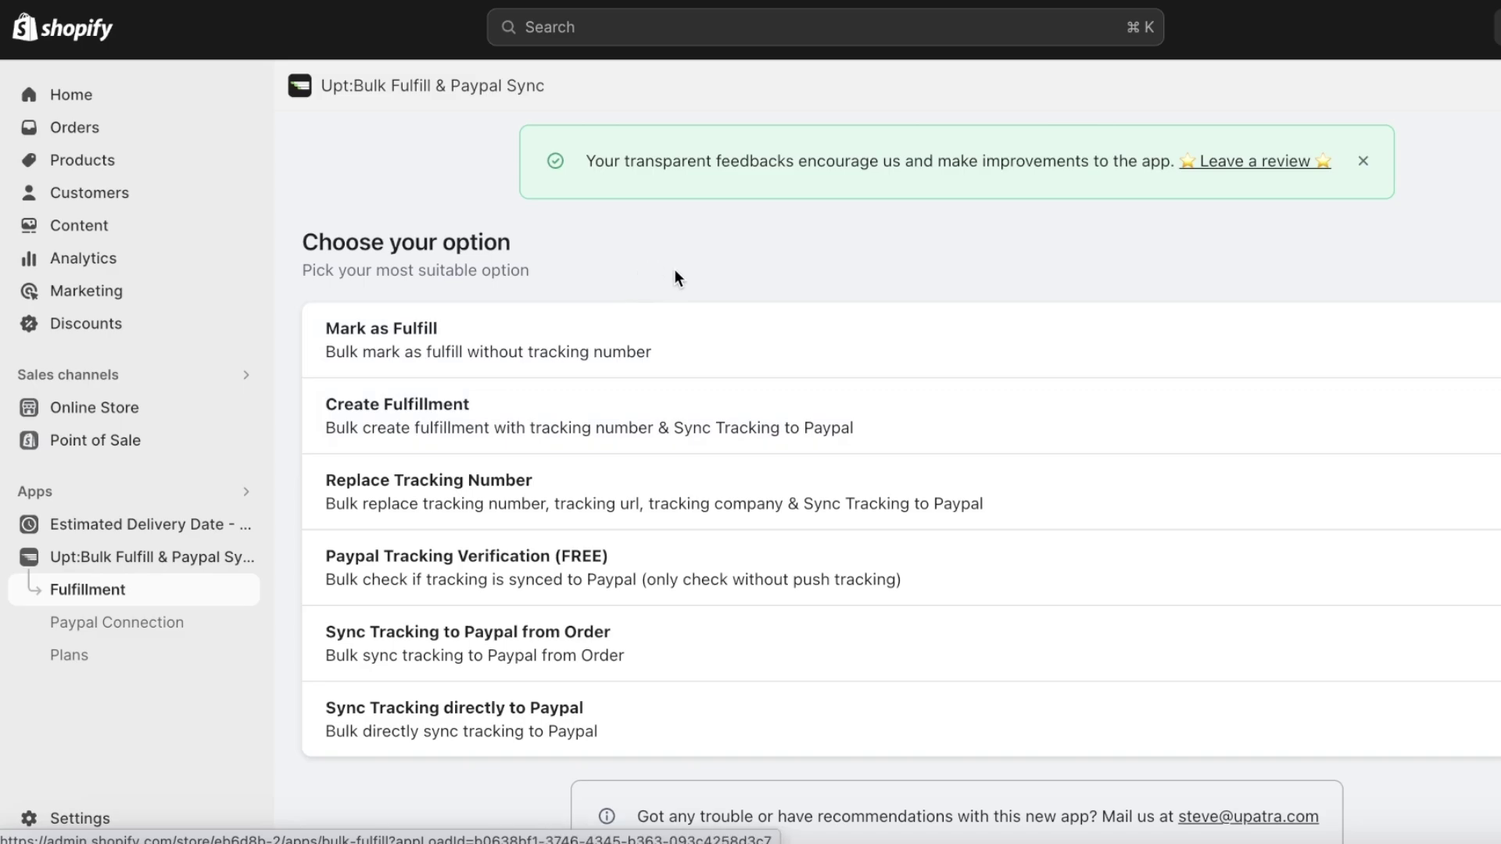
- Open the store settings, then run the recent App Store search for 'paypal'
left_click(65, 821)
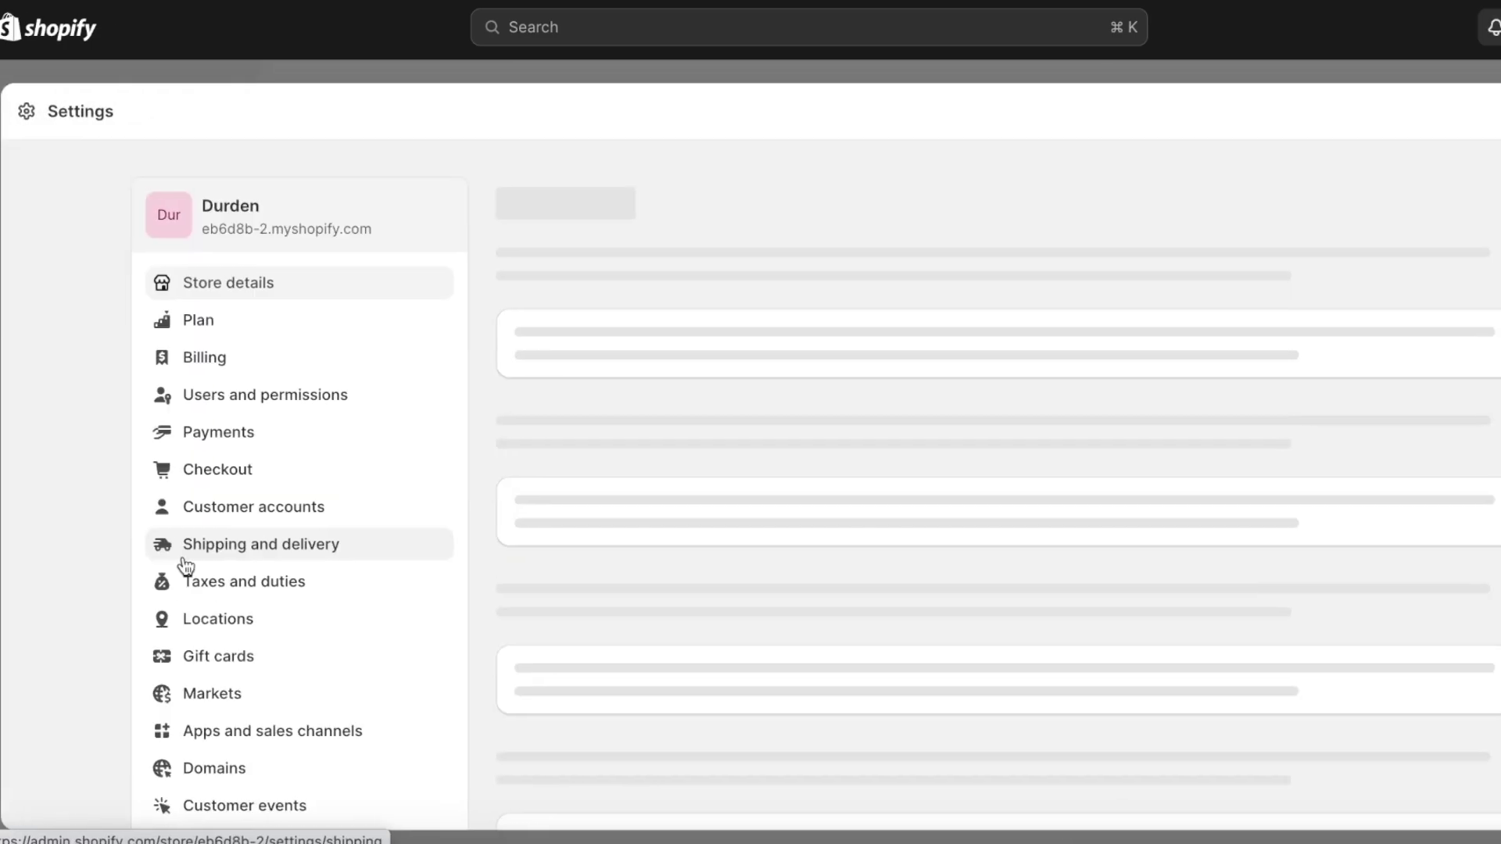
scroll(281, 673, "down", 4)
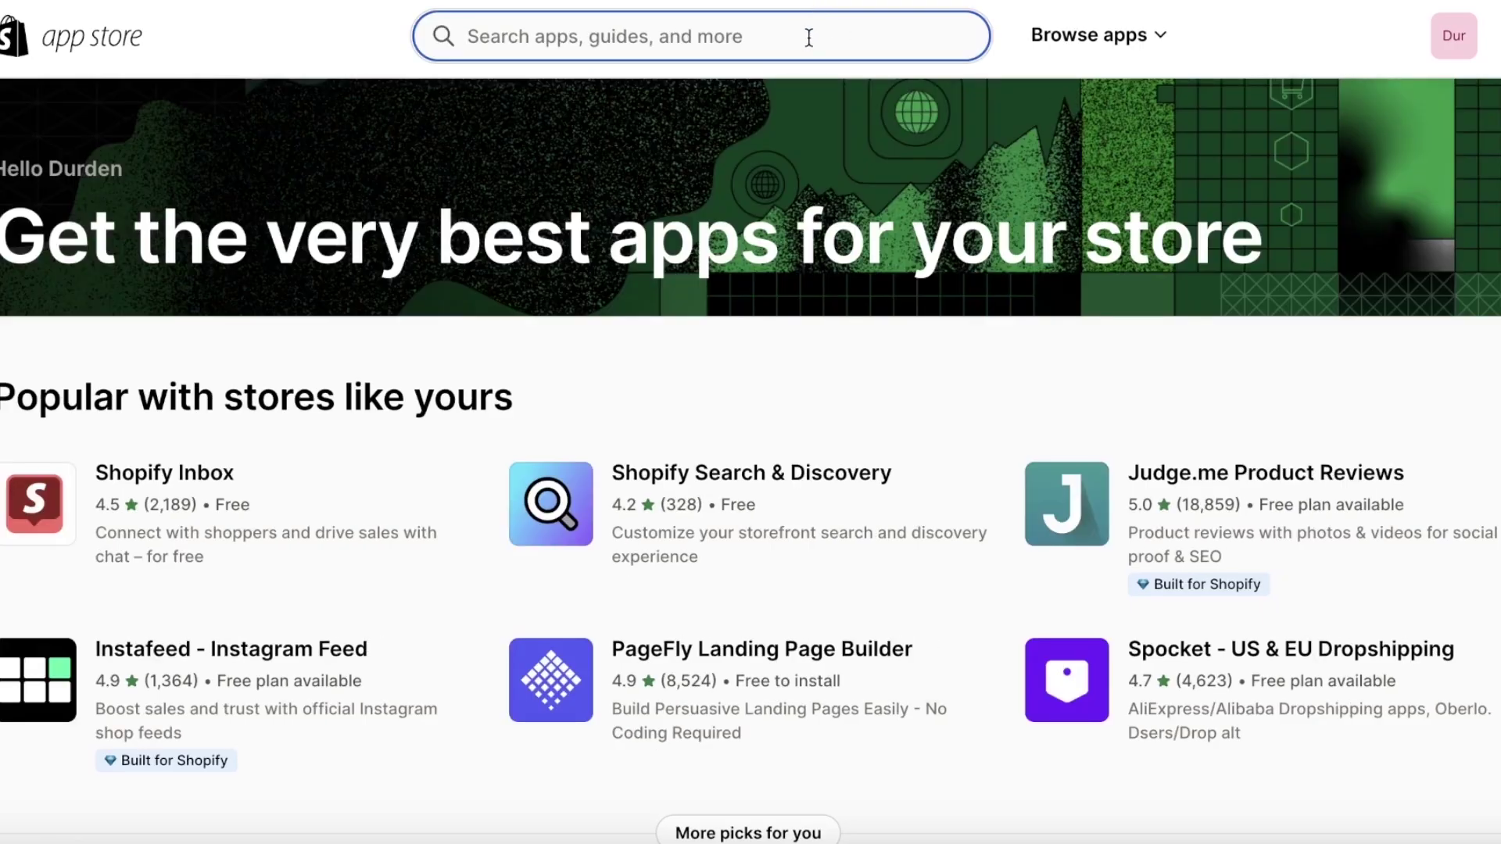
left_click(640, 108)
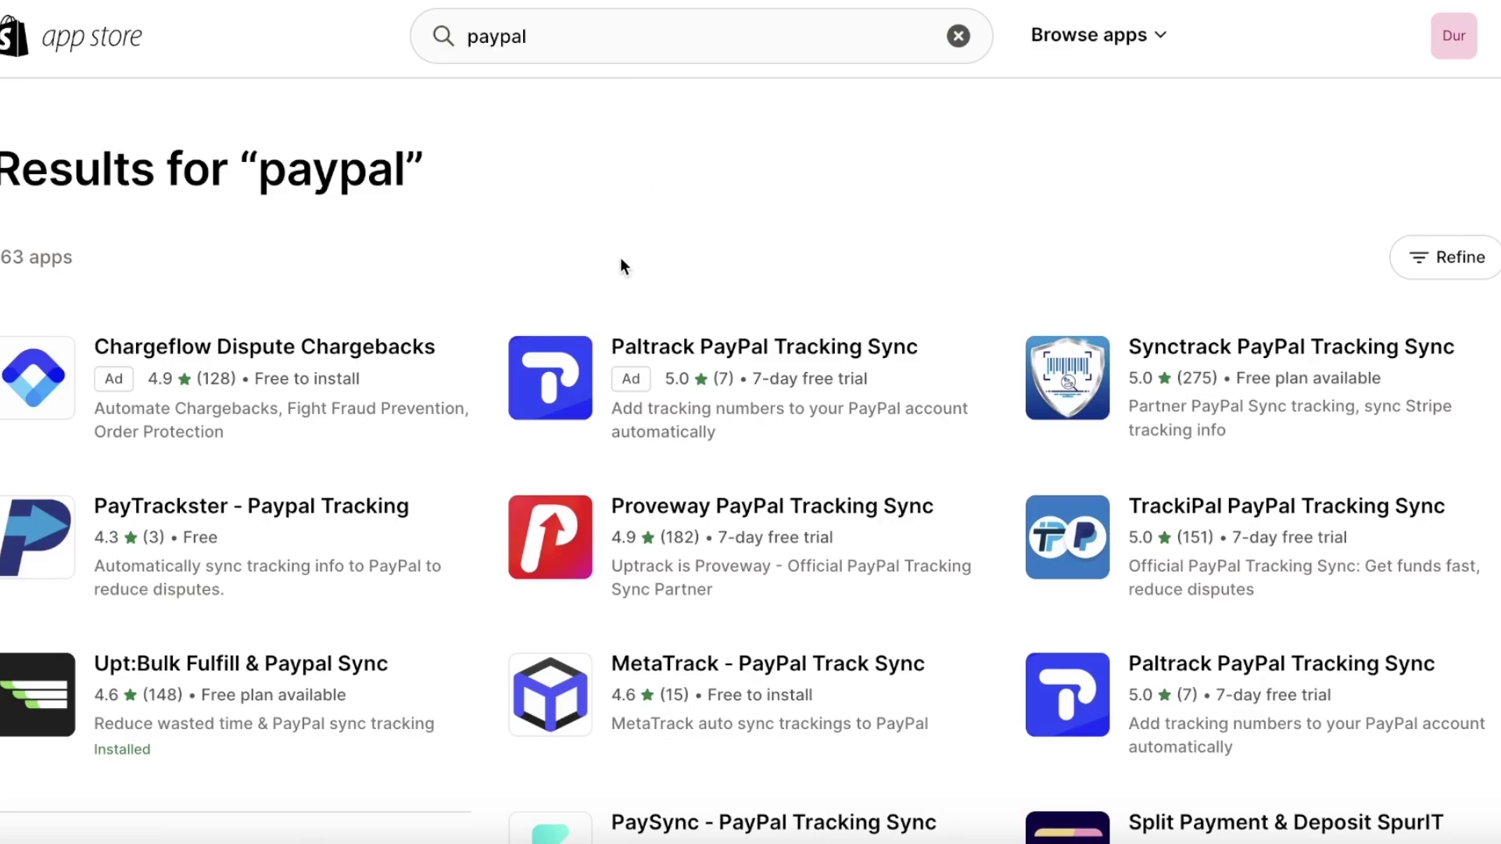
- Open the Proveway PayPal Tracking Sync listing and scroll through it to check its Stripe support
left_click(588, 524)
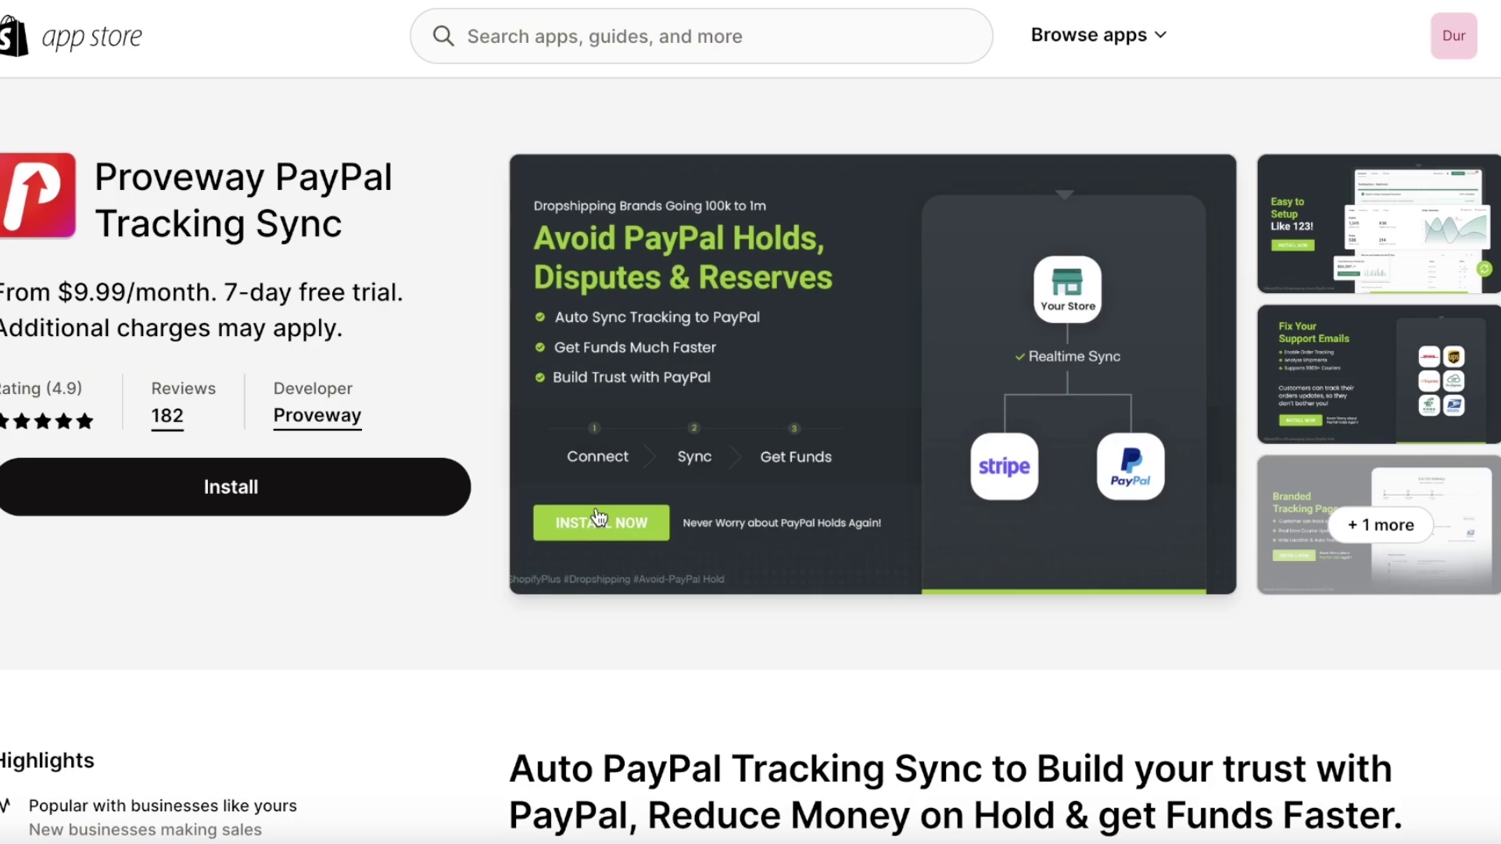
scroll(597, 518, "down", 3)
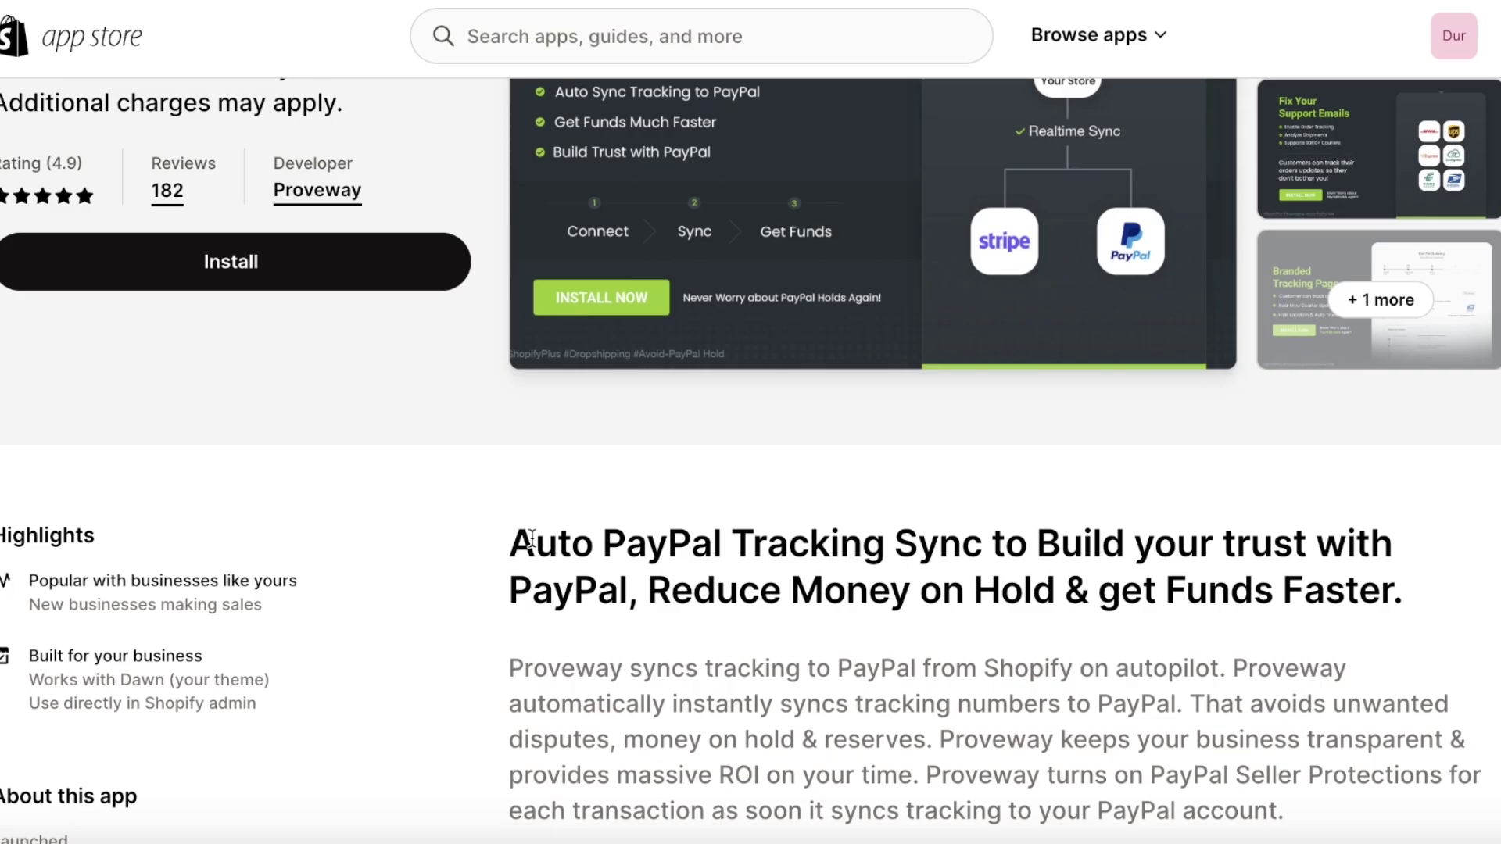
scroll(531, 539, "up", 1)
scroll(529, 533, "up", 2)
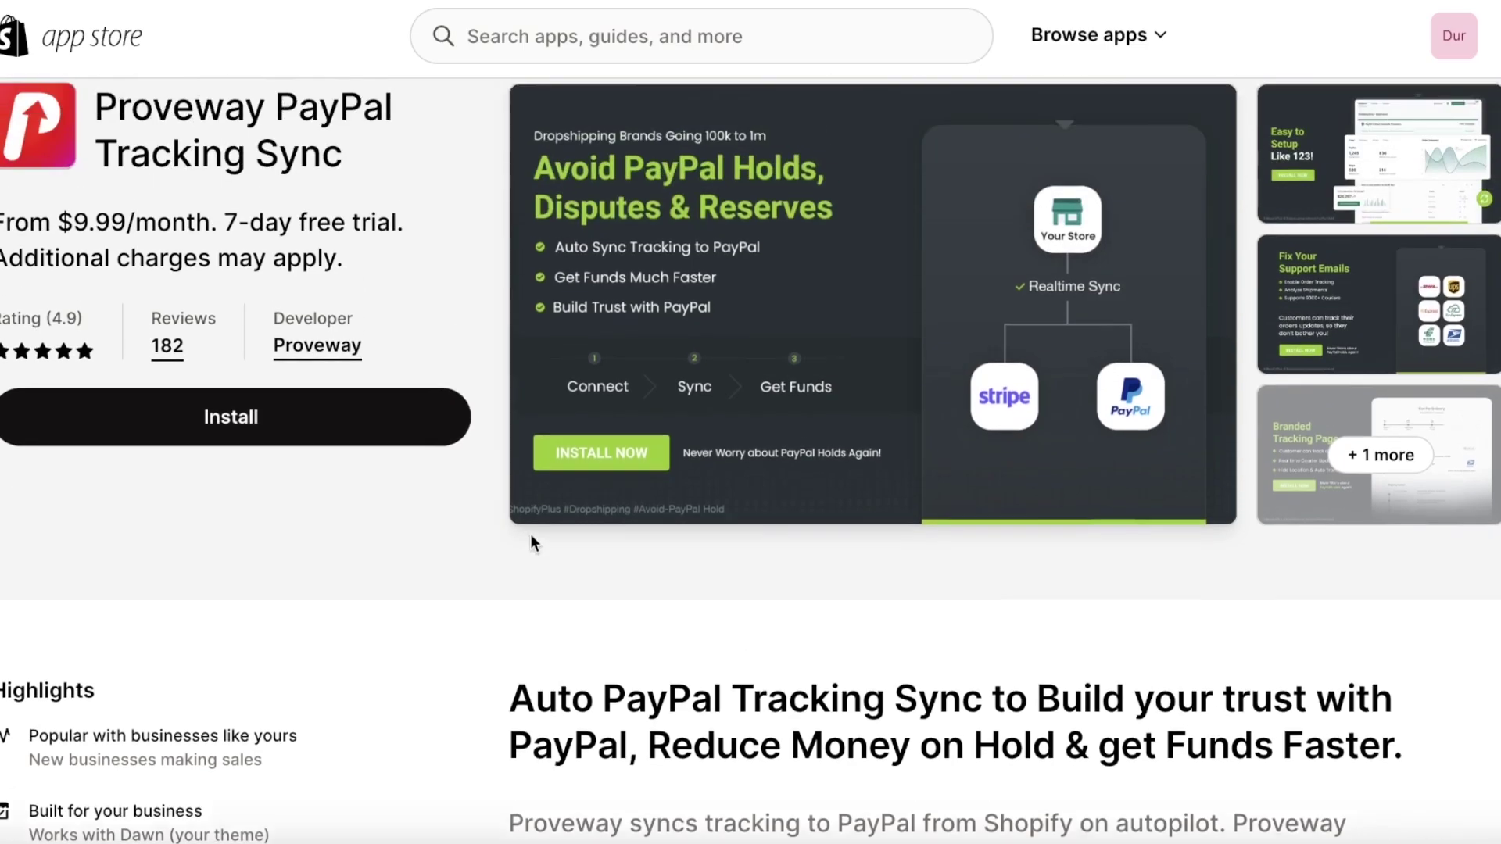
scroll(530, 533, "down", 5)
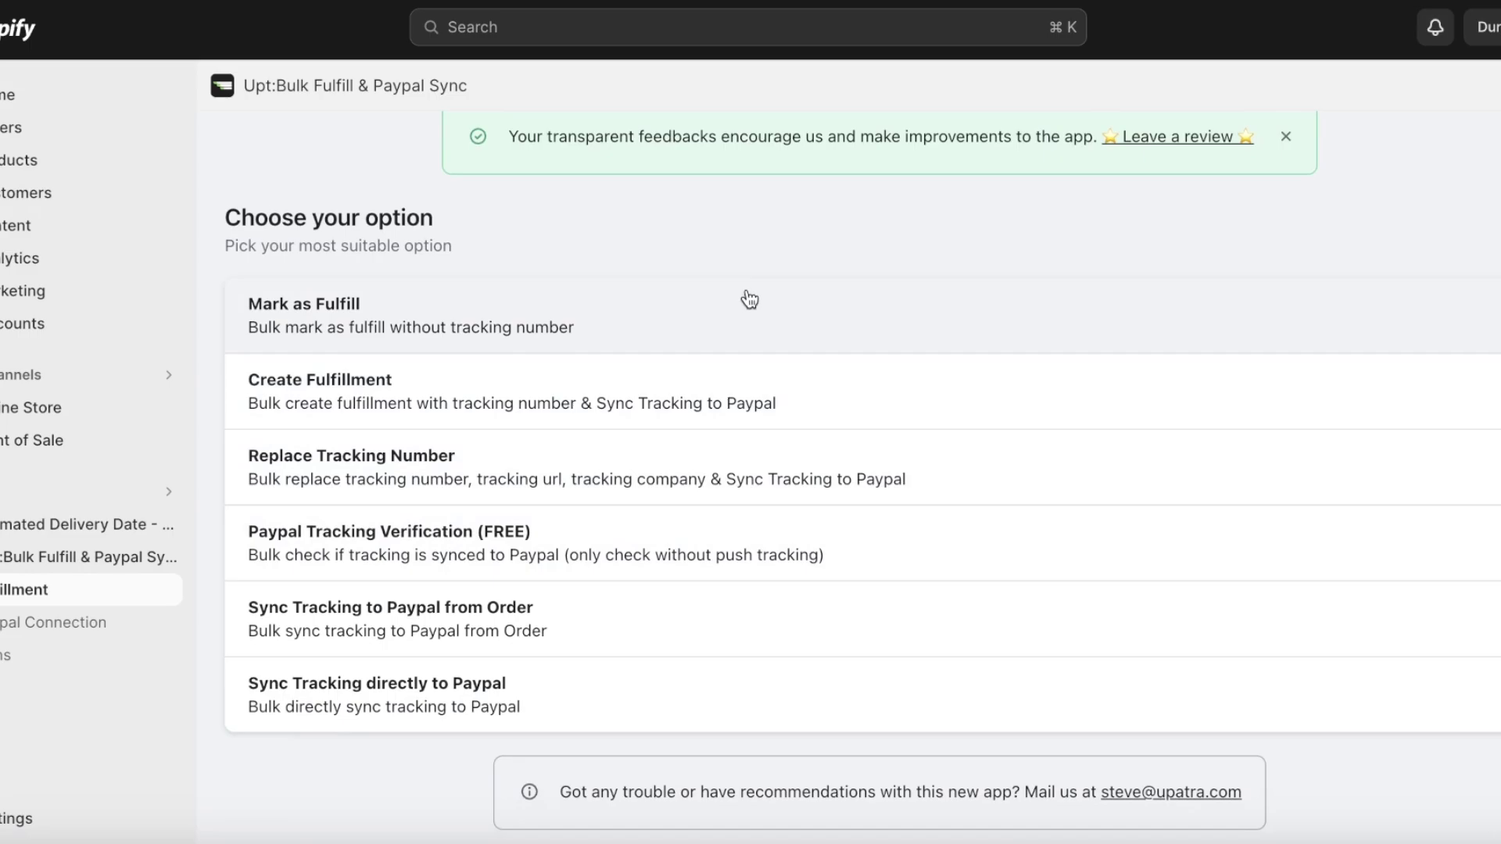
left_click(707, 342)
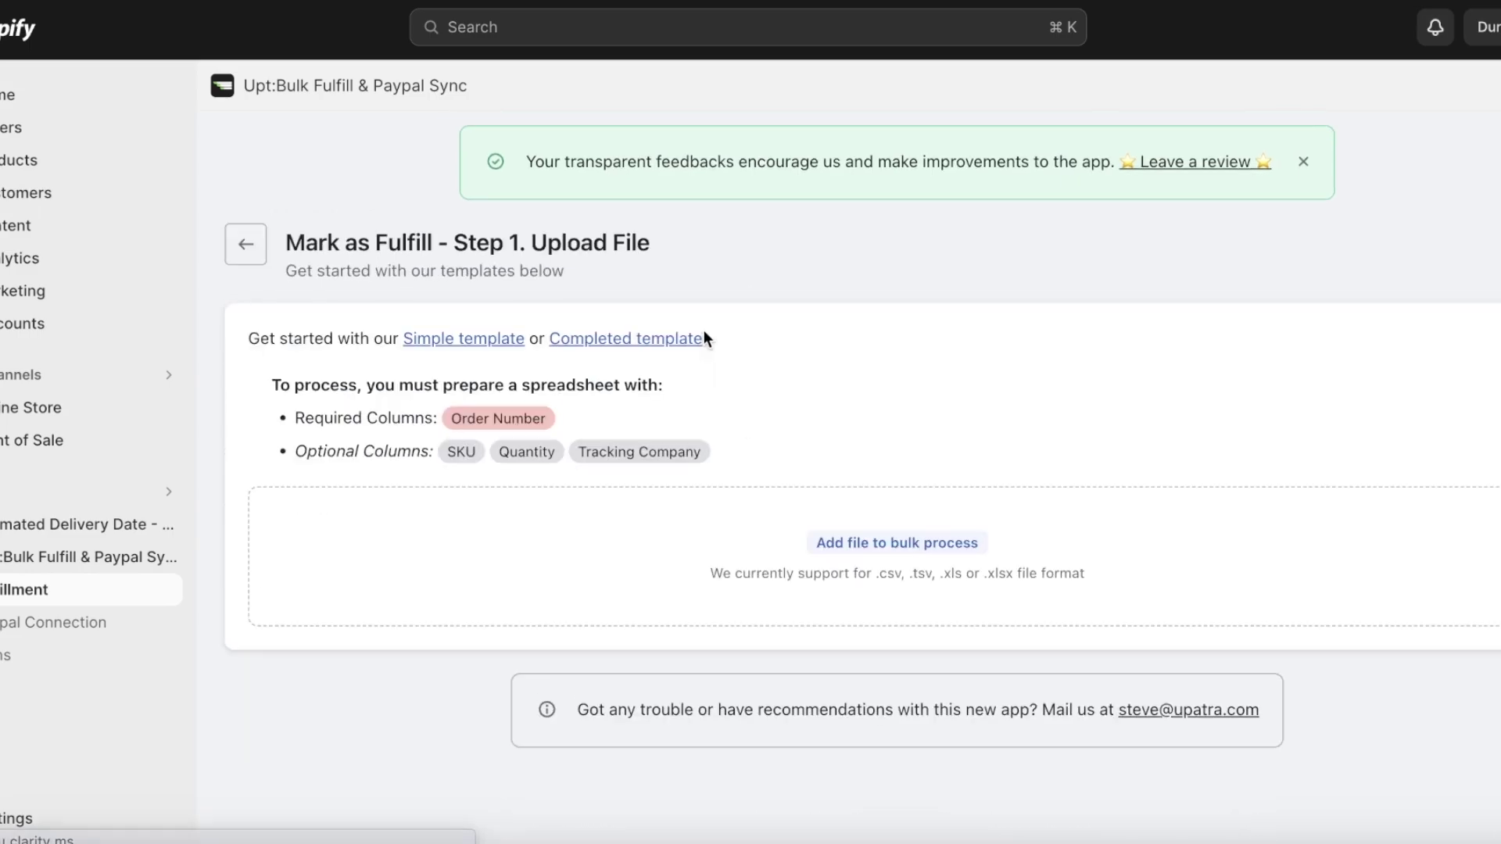
left_click(244, 243)
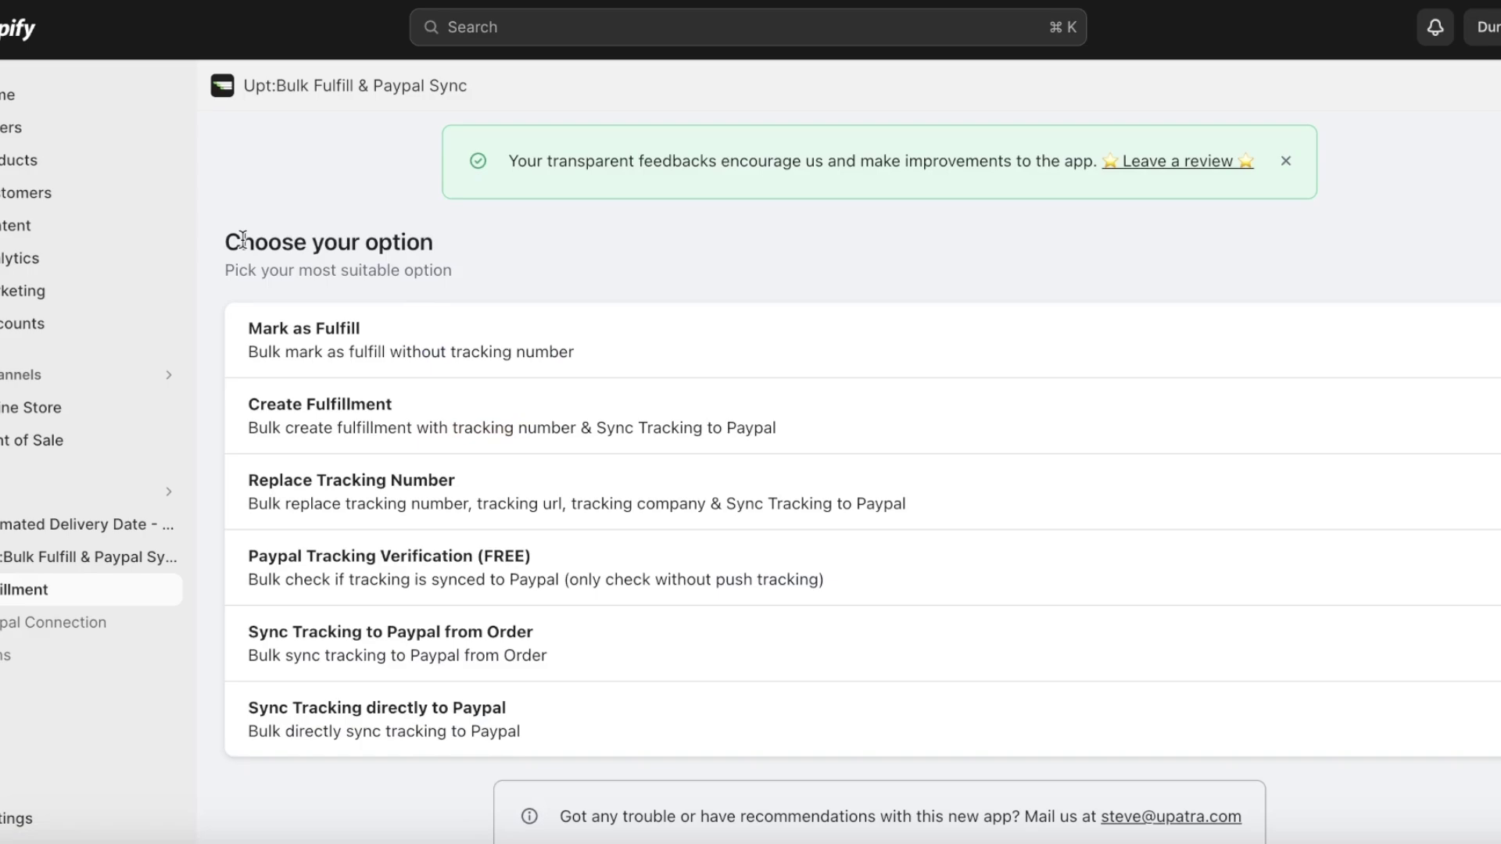